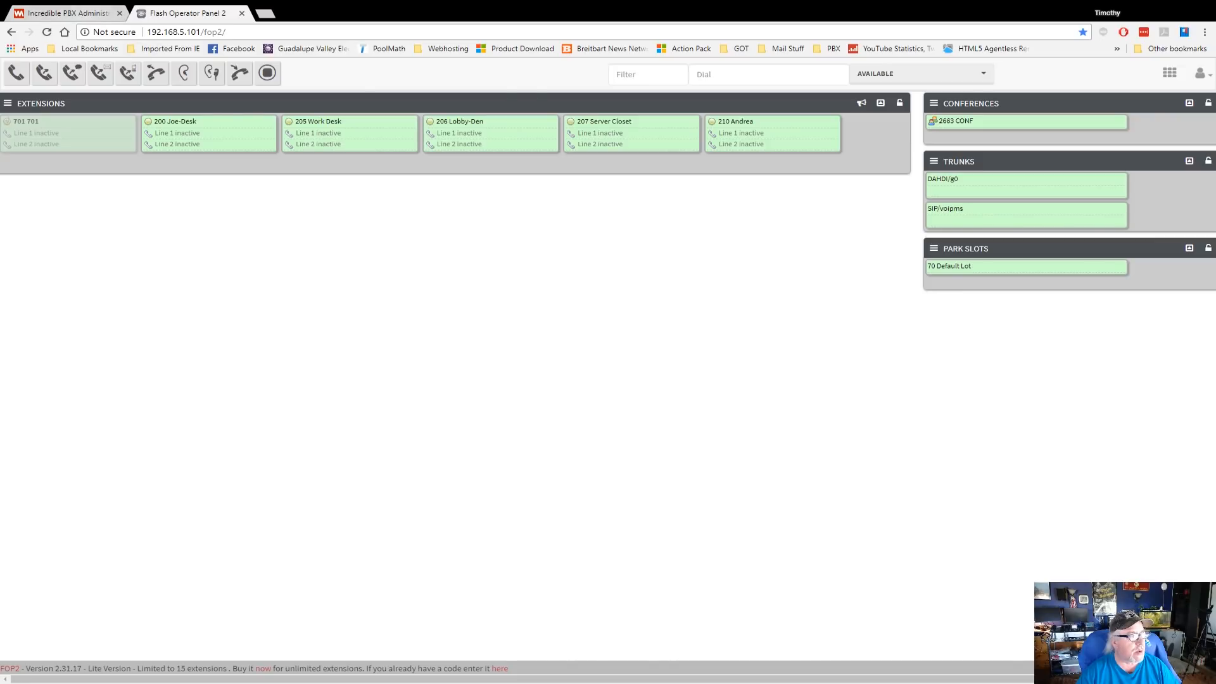
Open the VoIPms trunk in Incredible PBX Administration and review the outgoing peer details in its SIP settings.
{"action": "left_click", "coordinate": [193, 67]}
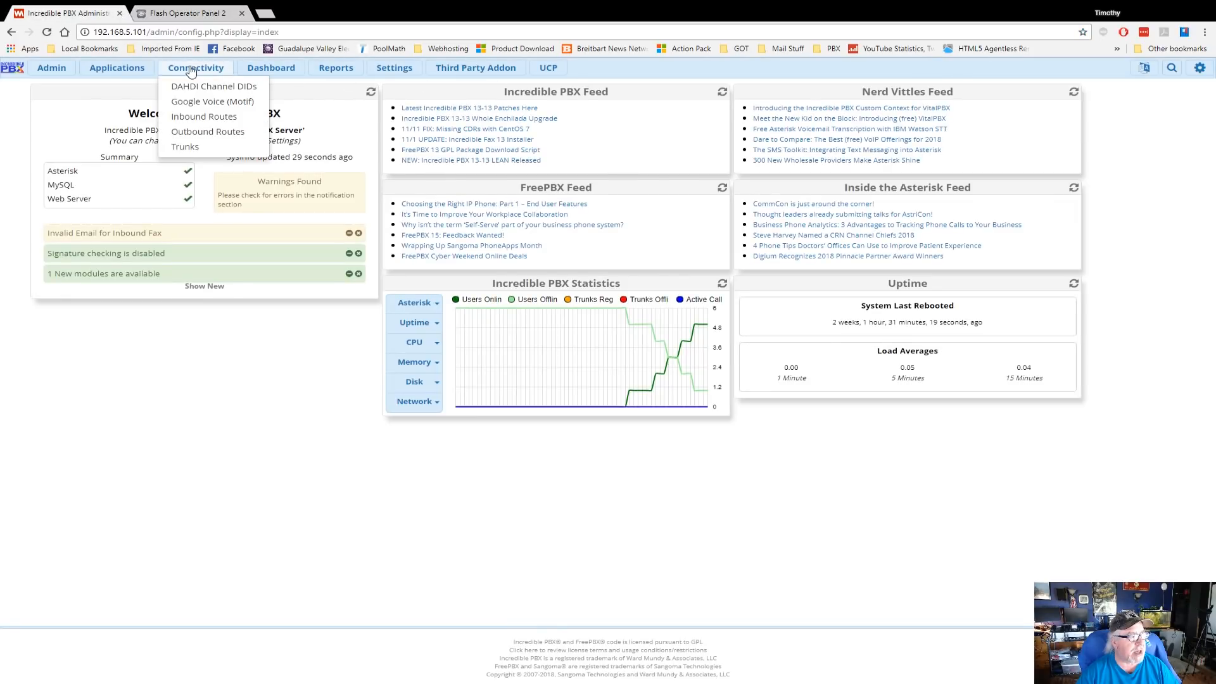
{"action": "left_click", "coordinate": [190, 148]}
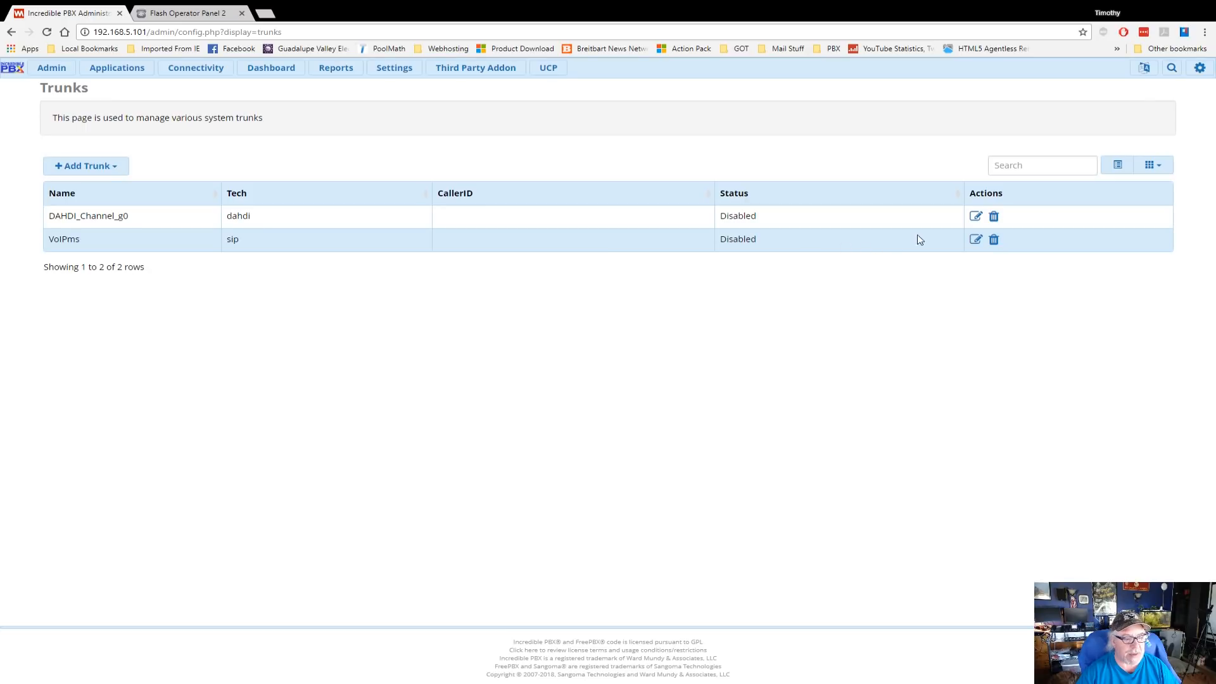
{"action": "left_click", "coordinate": [977, 239]}
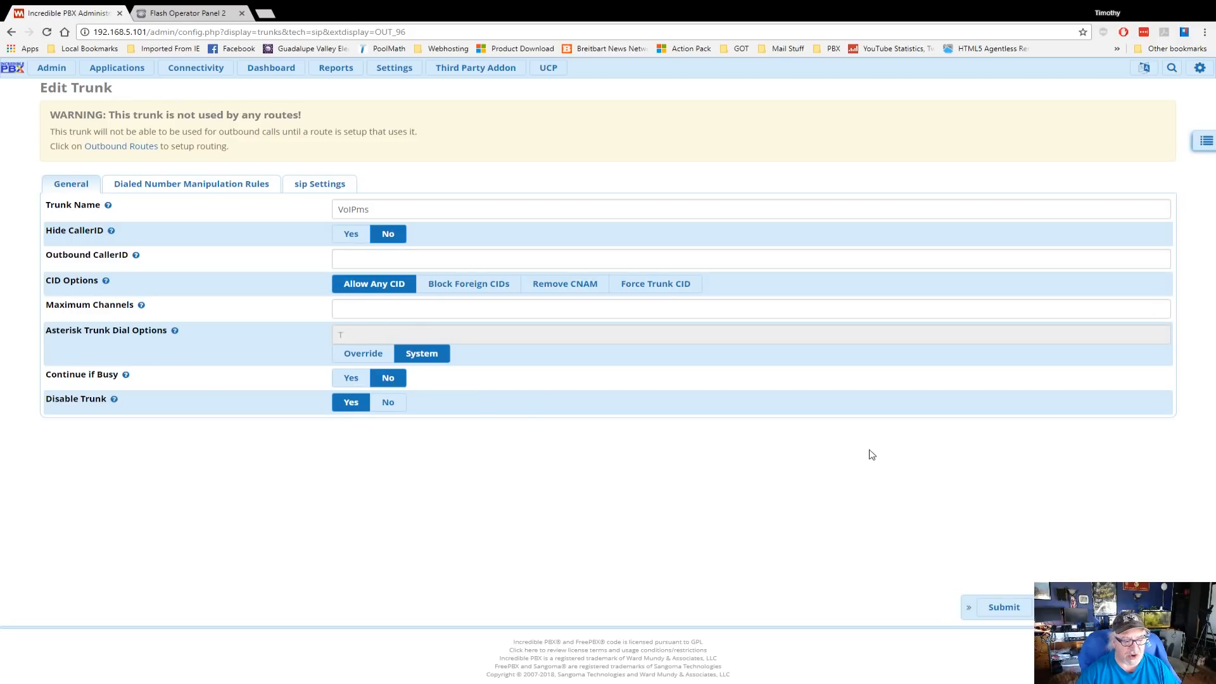
{"action": "left_click", "coordinate": [309, 188]}
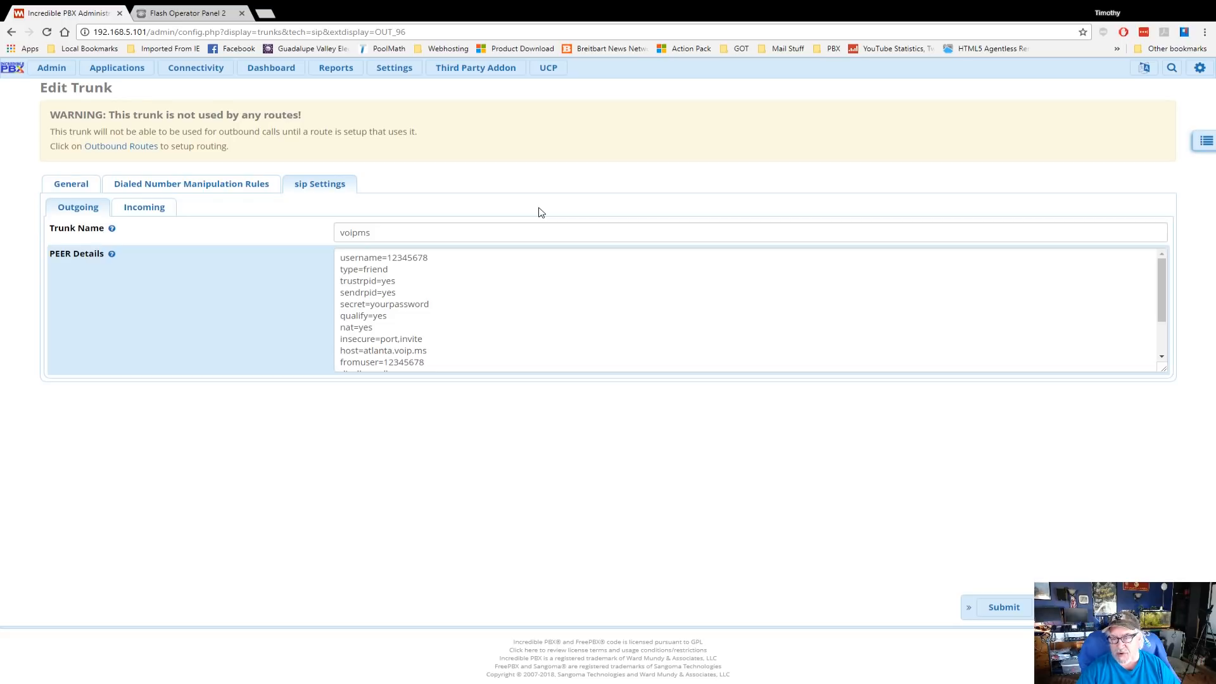
{"action": "scroll", "coordinate": [462, 295], "scroll_direction": "down", "scroll_amount": 1}
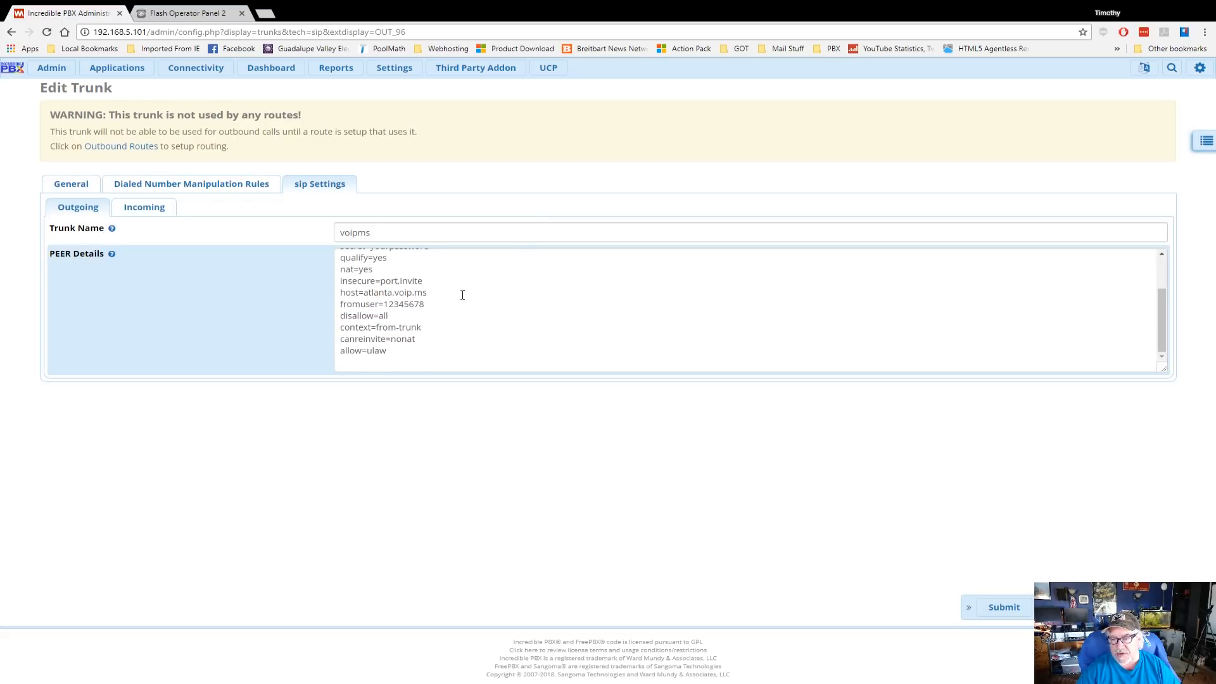
{"action": "scroll", "coordinate": [462, 295], "scroll_direction": "up", "scroll_amount": 2}
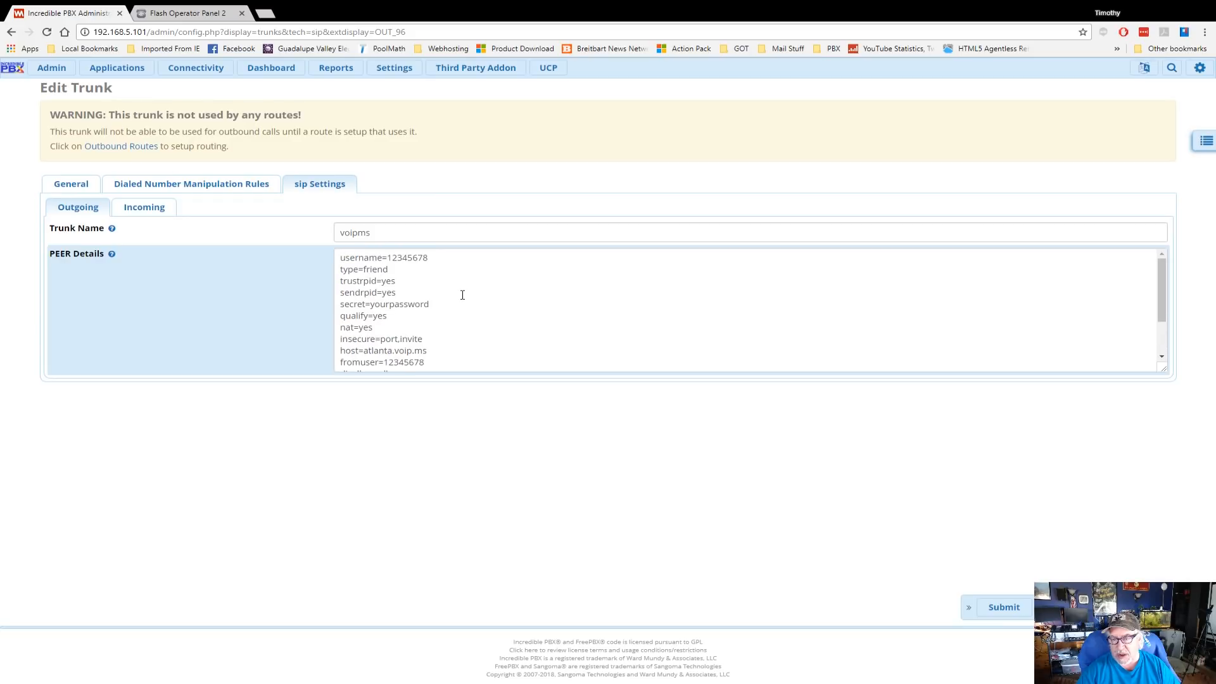
{"action": "scroll", "coordinate": [462, 295], "scroll_direction": "down", "scroll_amount": 1}
{"action": "scroll", "coordinate": [462, 295], "scroll_direction": "up", "scroll_amount": 2}
{"action": "scroll", "coordinate": [500, 318], "scroll_direction": "down", "scroll_amount": 1}
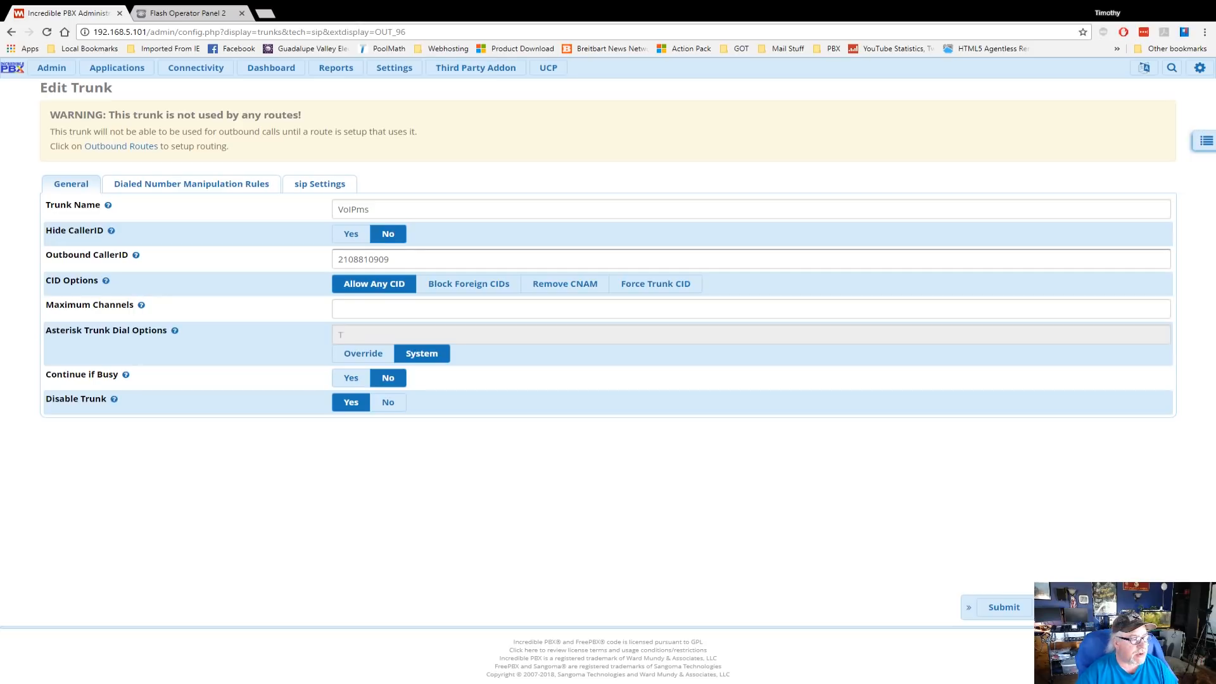
Set Disable Trunk to No for the VoIPms trunk, submit the change and apply the configuration.
{"action": "left_click_drag", "start_coordinate": [406, 259], "coordinate": [310, 256]}
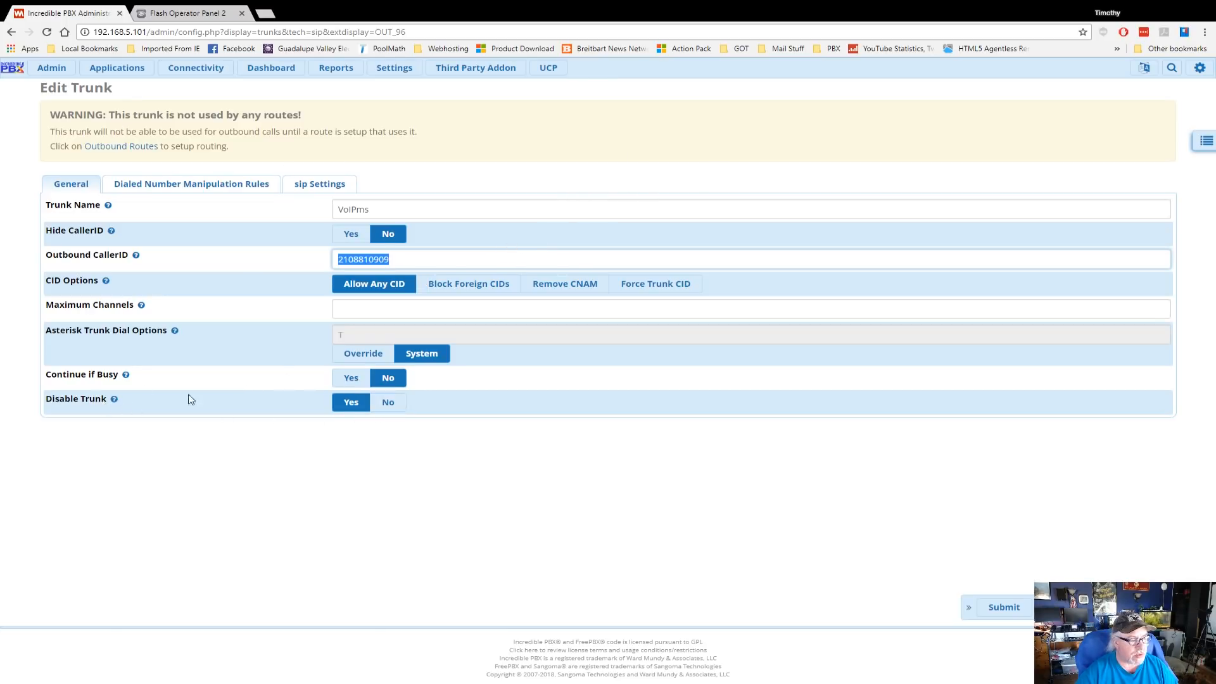
{"action": "left_click", "coordinate": [389, 406]}
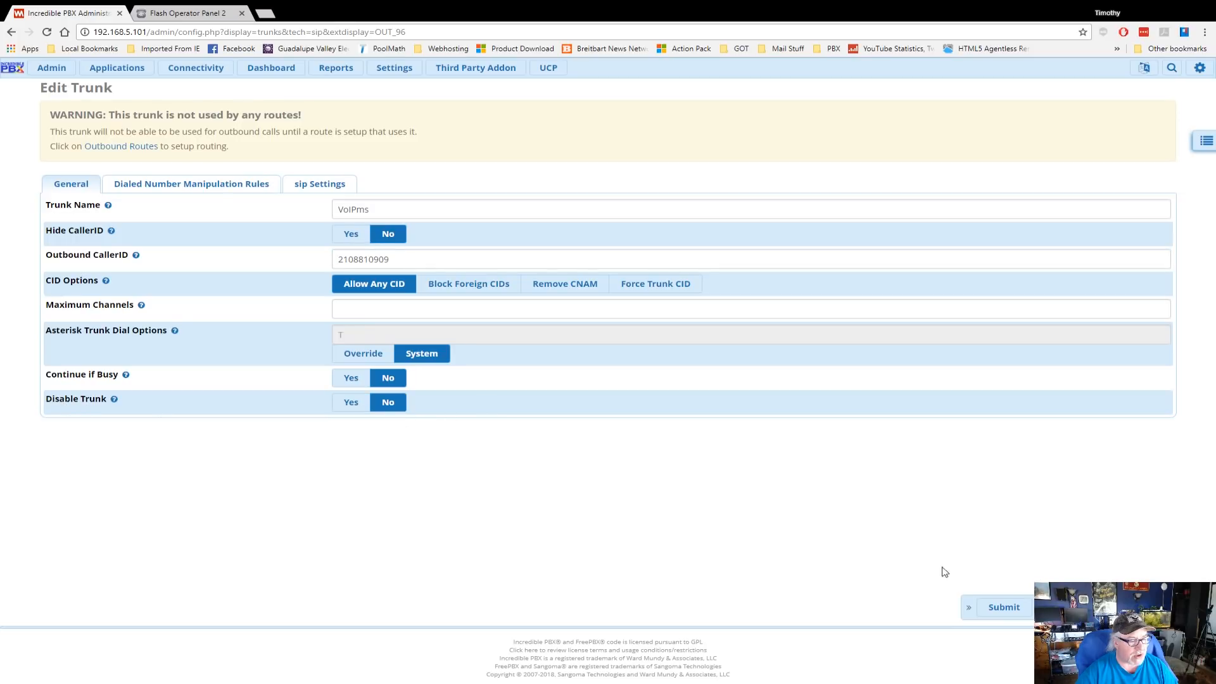
{"action": "left_click", "coordinate": [1004, 608]}
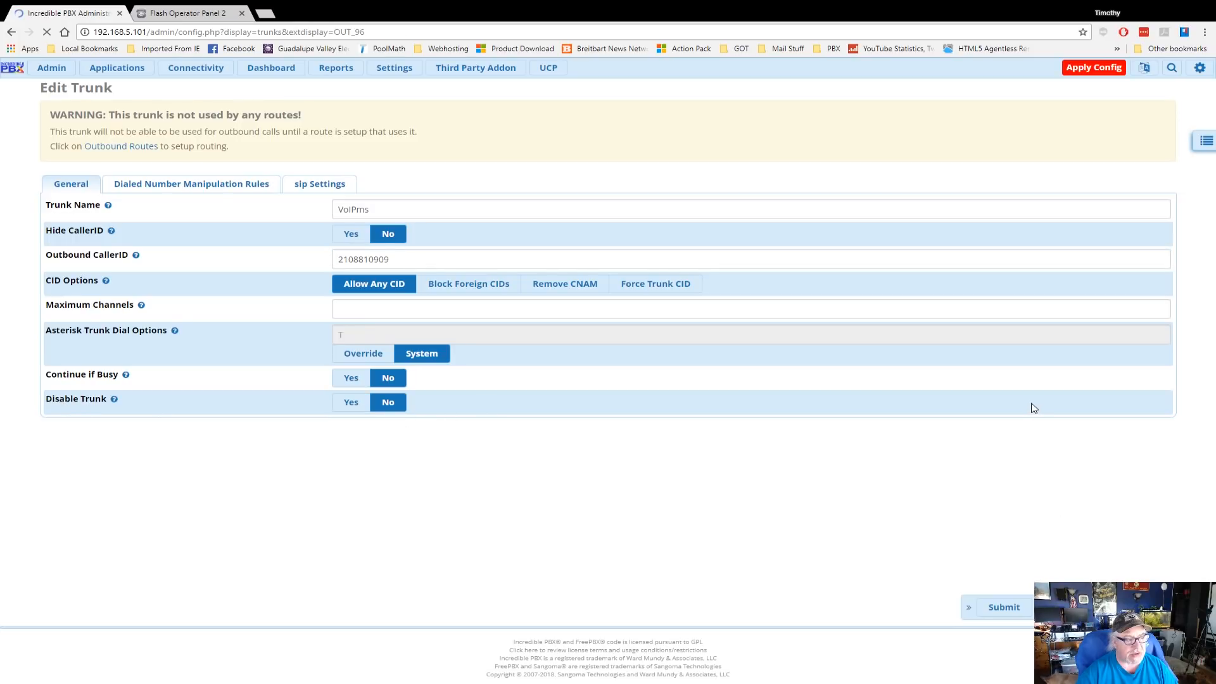
{"action": "left_click", "coordinate": [1088, 70]}
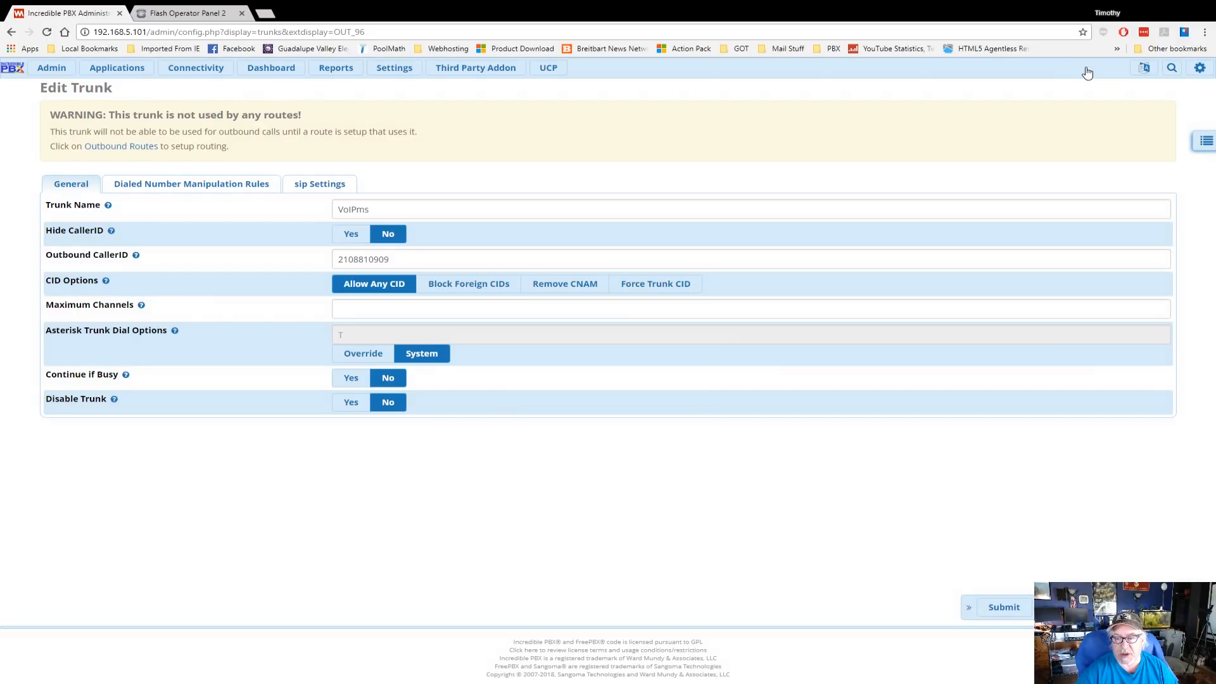
Check the trunk status in Flash Operator Panel 2 and on the Incredible PBX dashboard.
{"action": "left_click", "coordinate": [215, 21]}
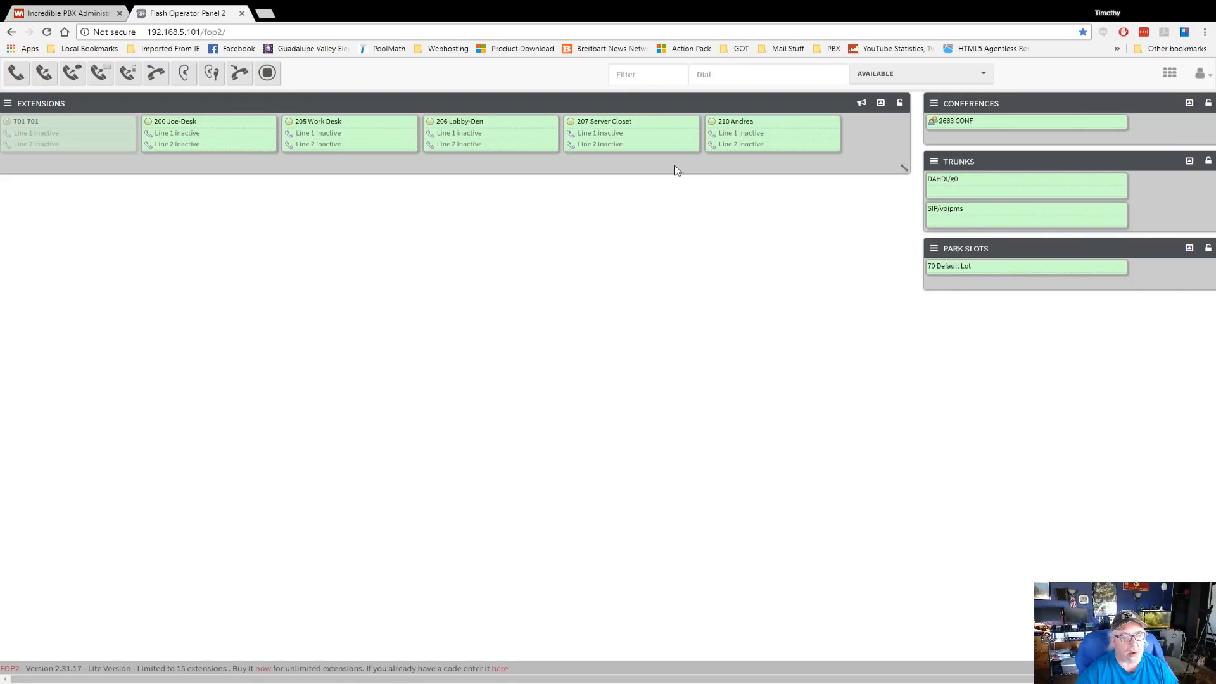
{"action": "left_click", "coordinate": [82, 13]}
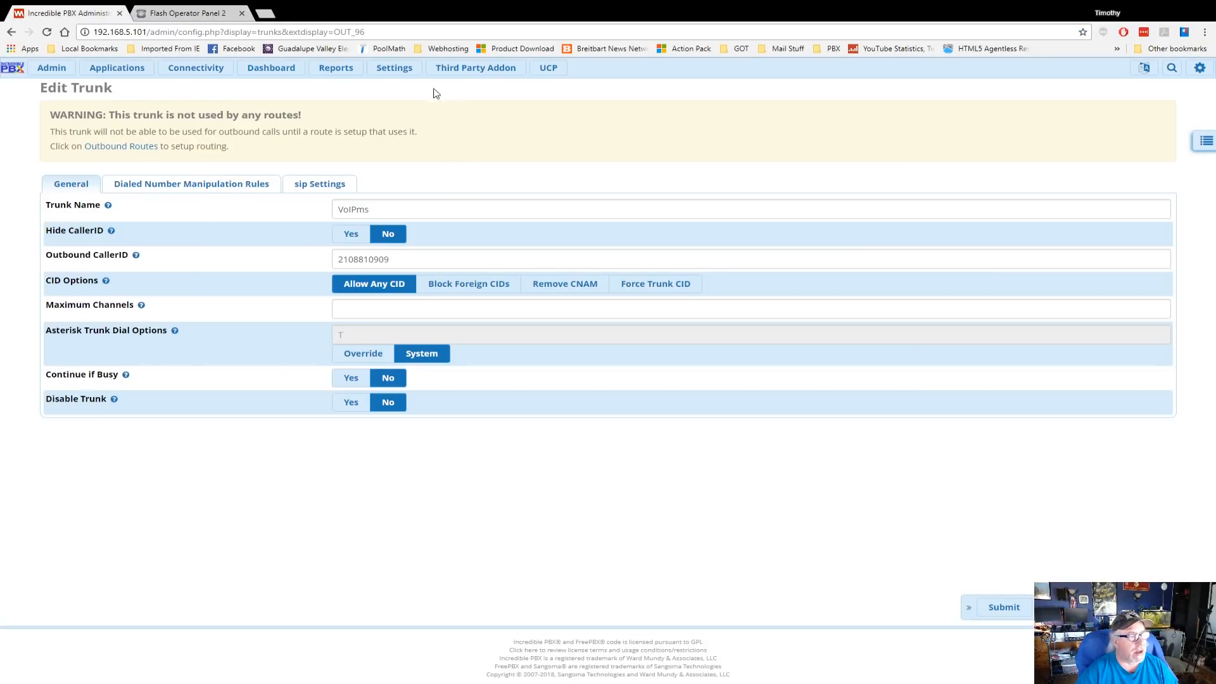
{"action": "left_click", "coordinate": [276, 71]}
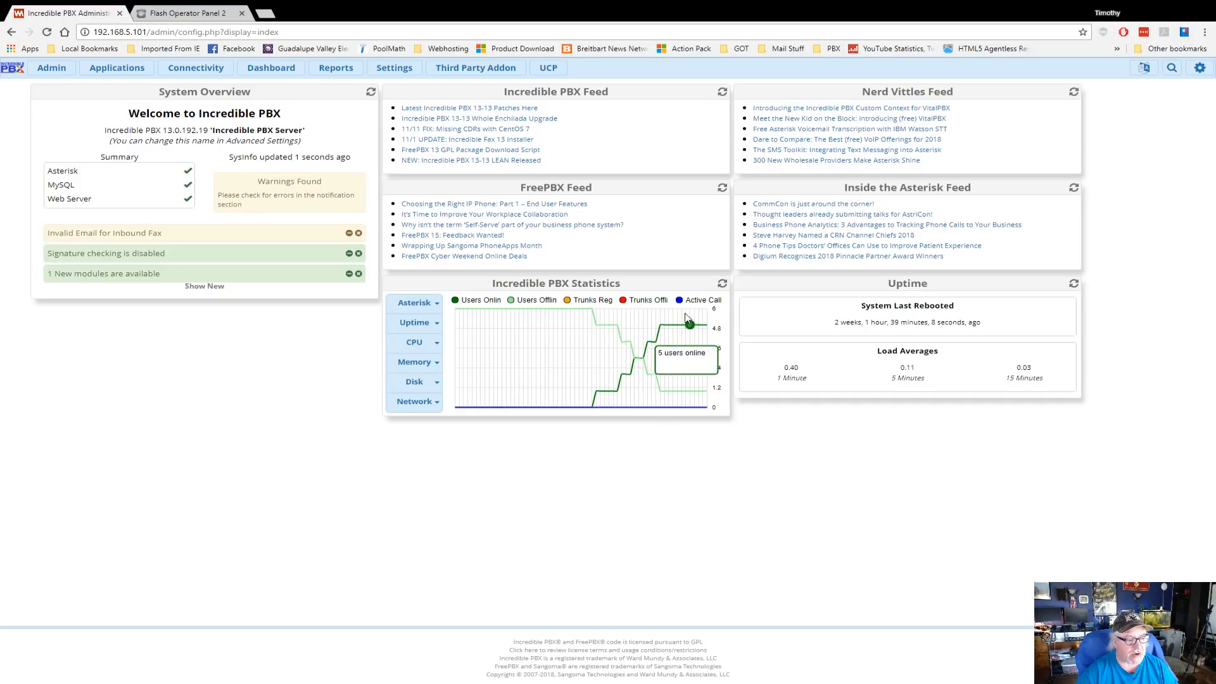
Set the VoIPms trunk's Maximum Channels to 2, submit the change and apply the configuration.
{"action": "mouse_move", "coordinate": [196, 68]}
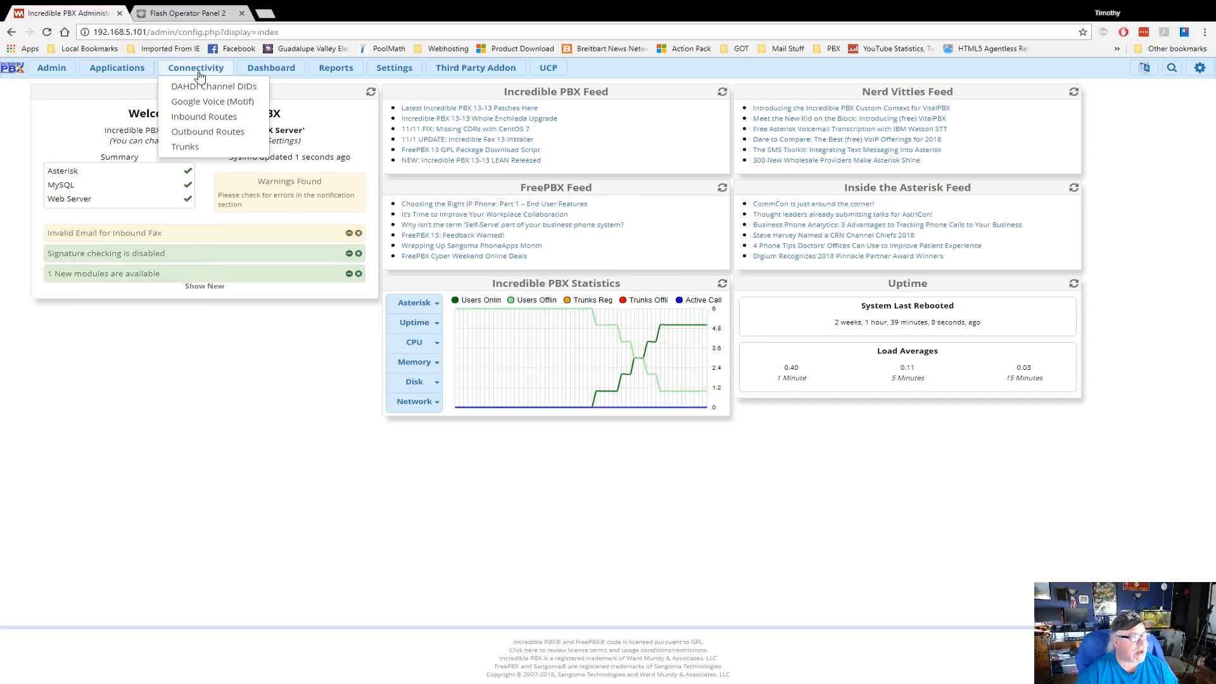
{"action": "left_click", "coordinate": [185, 147]}
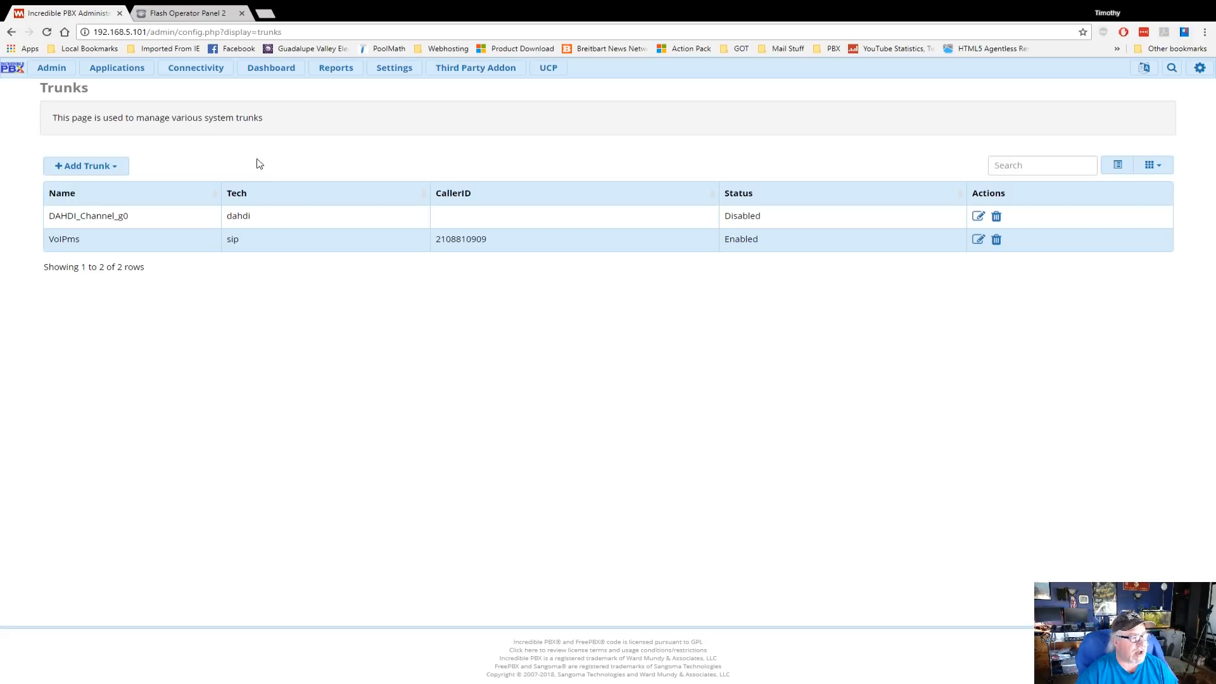
{"action": "left_click", "coordinate": [979, 239]}
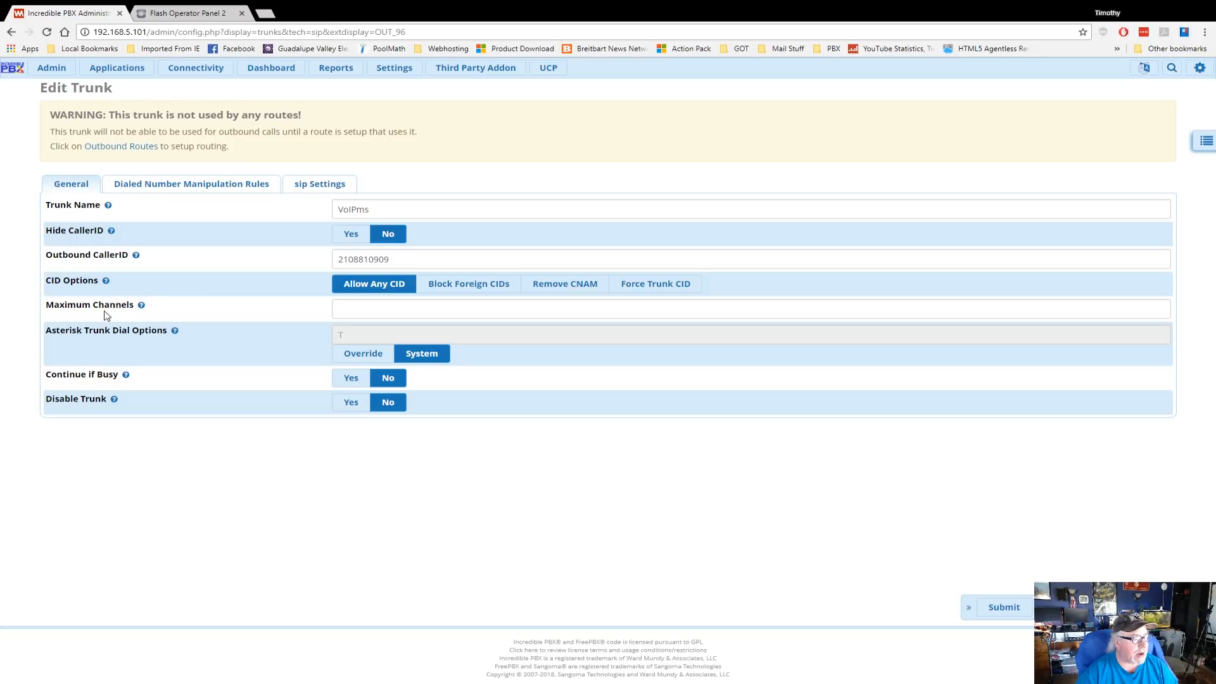
{"action": "left_click", "coordinate": [345, 309]}
{"action": "type", "text": "2"}
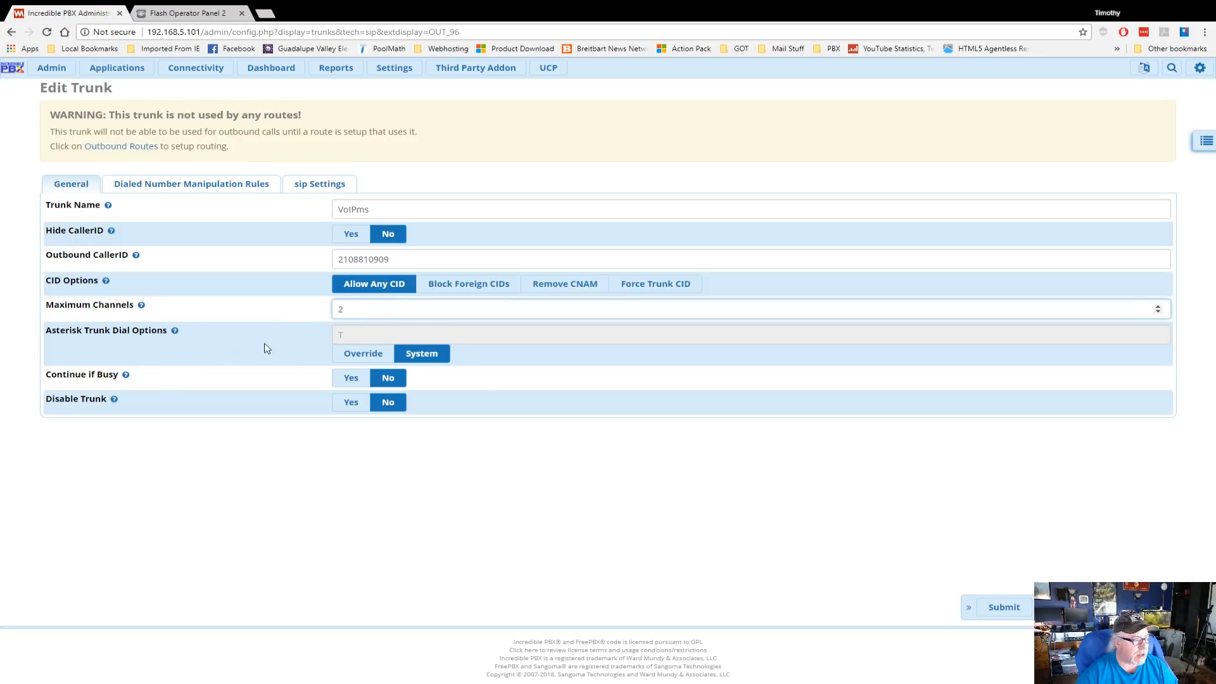
{"action": "mouse_move", "coordinate": [114, 399]}
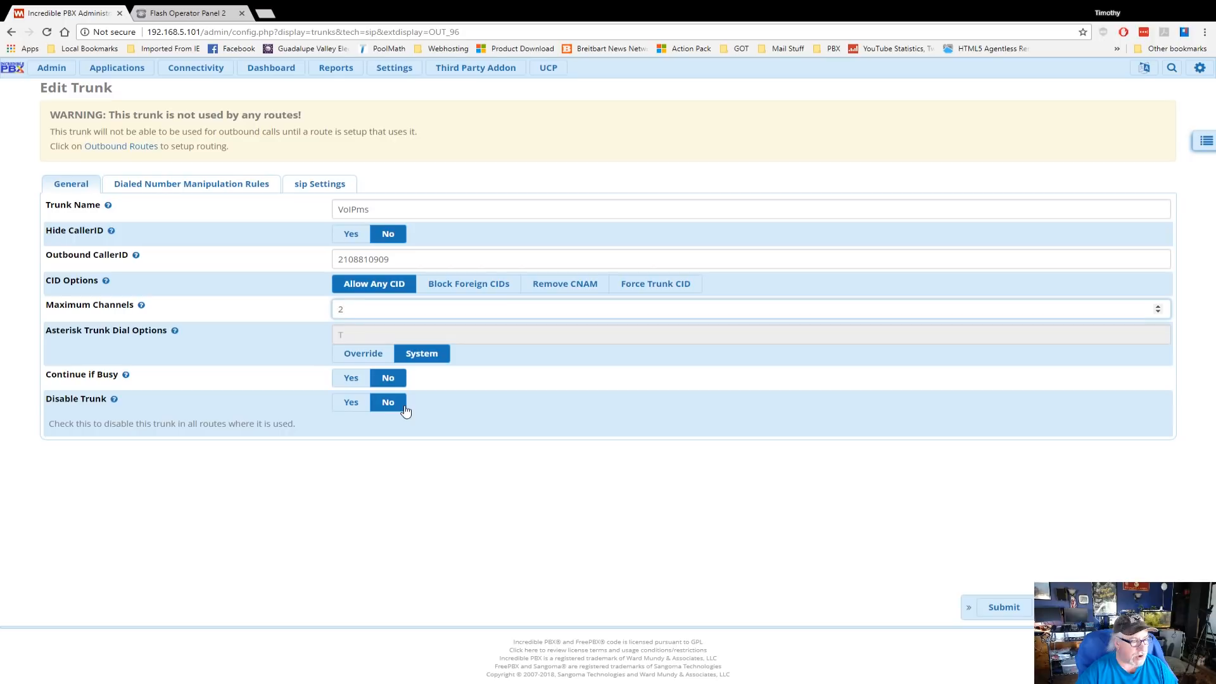
{"action": "left_click", "coordinate": [1014, 610]}
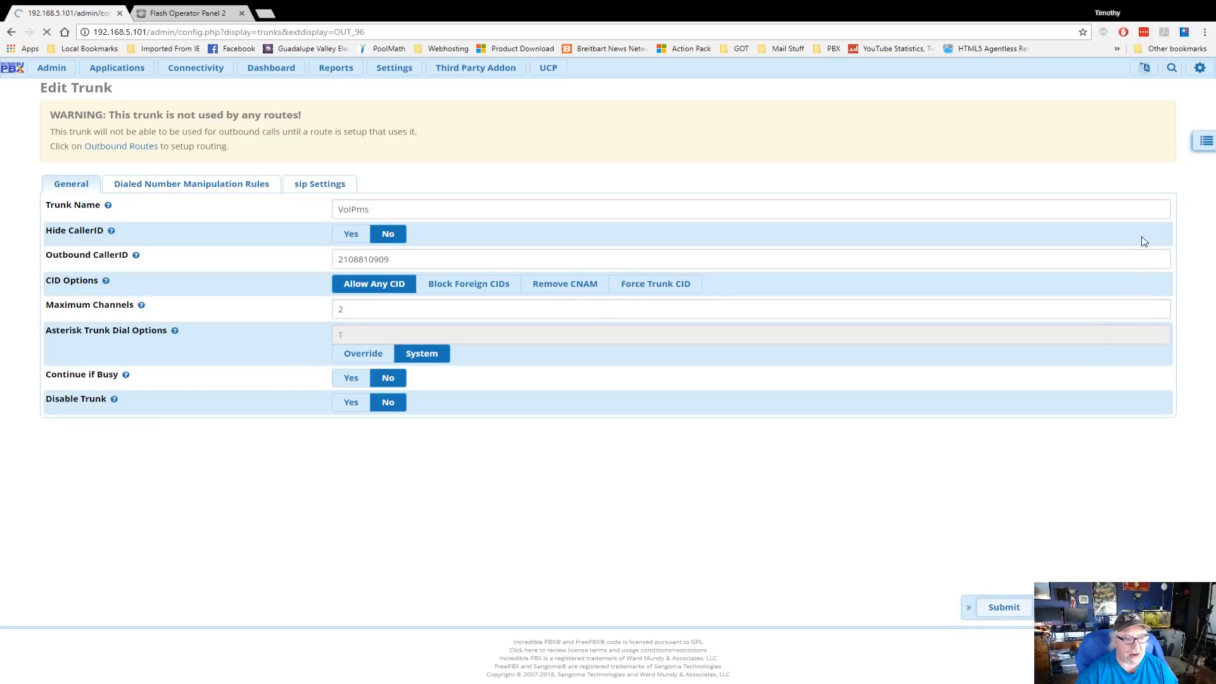
{"action": "left_click", "coordinate": [1095, 67]}
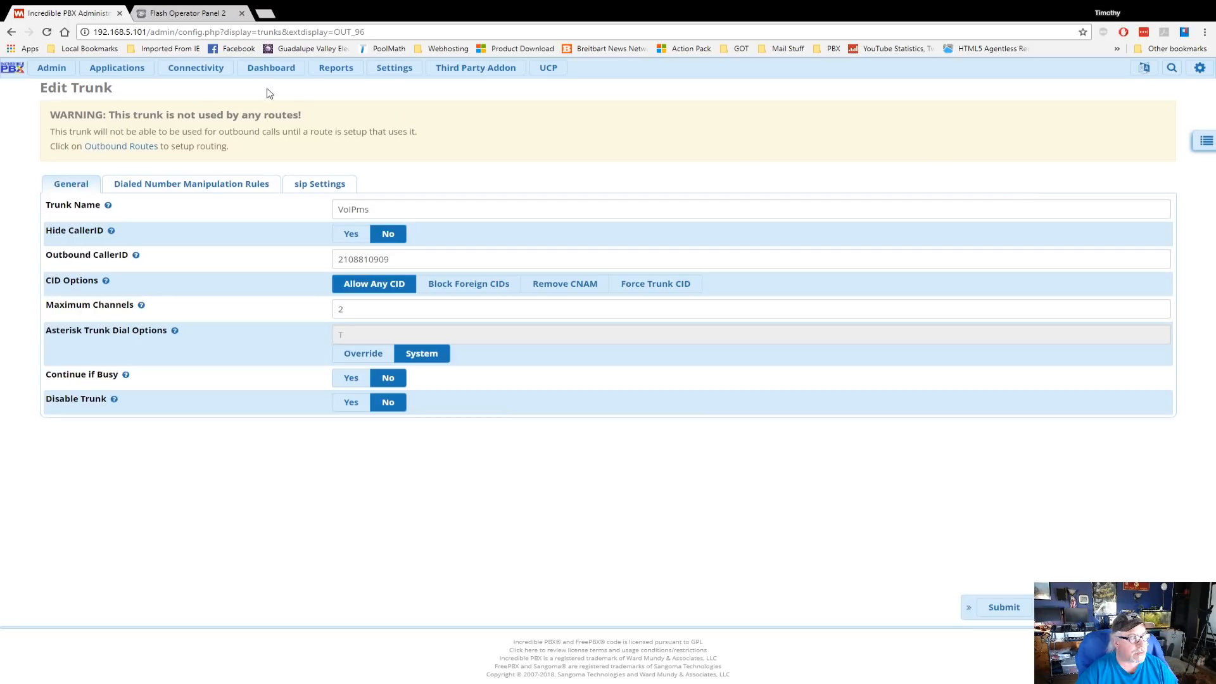
Check the registered trunks in the dashboard statistics graph and the SIP/voipms trunk in Flash Operator Panel 2.
{"action": "left_click", "coordinate": [292, 73]}
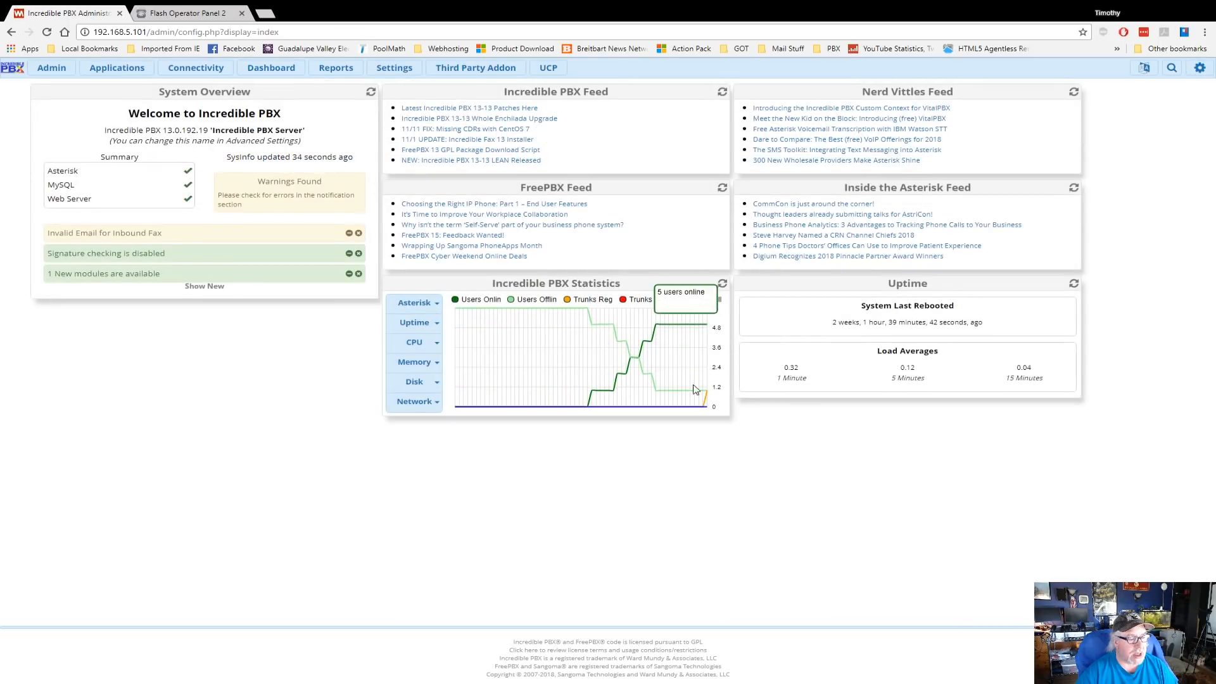
{"action": "mouse_move", "coordinate": [706, 397]}
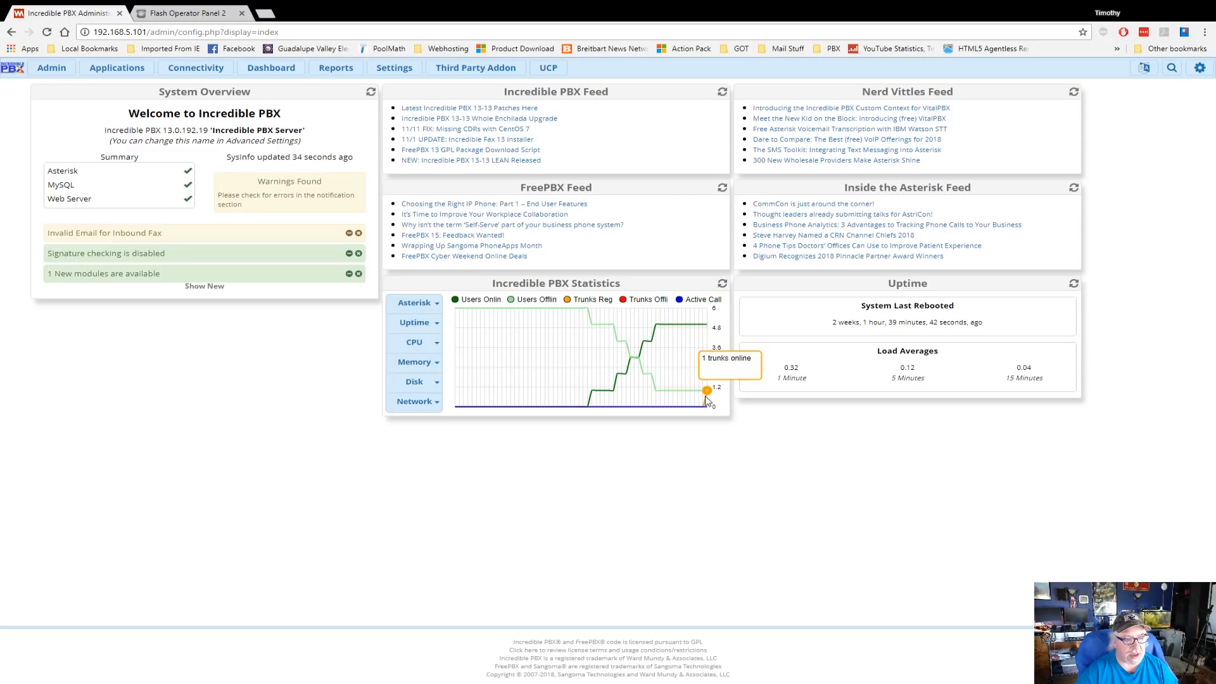
{"action": "left_click", "coordinate": [190, 12]}
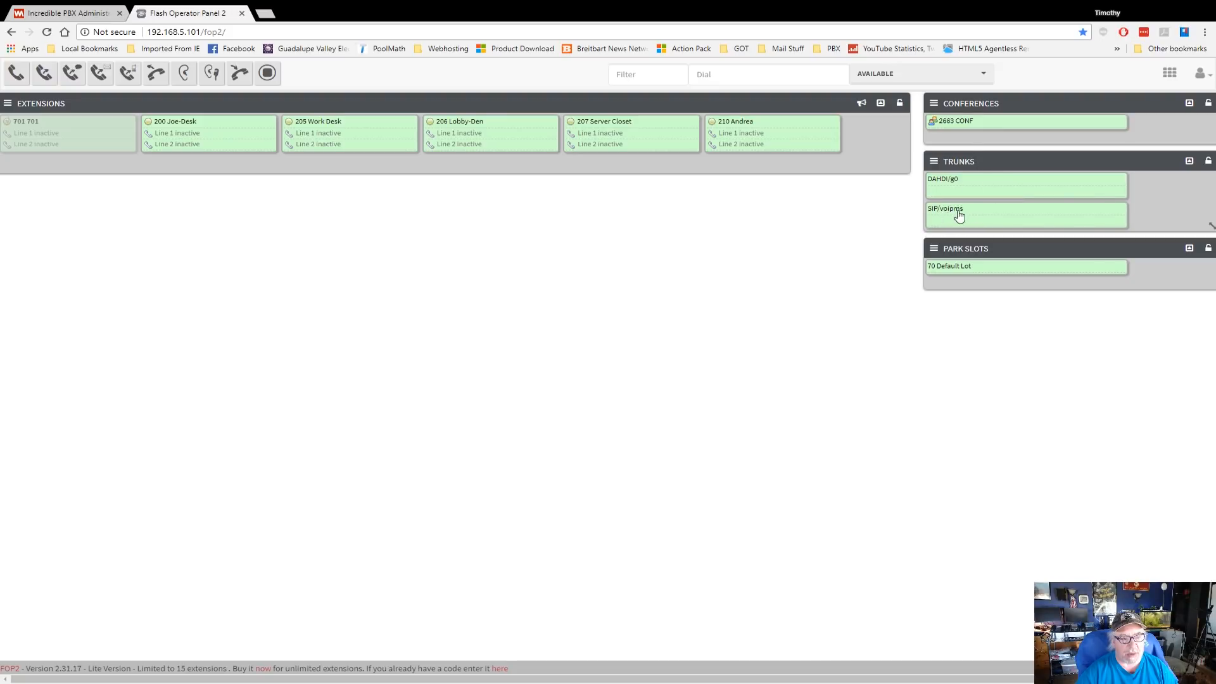
Set the Default inbound route's destination to Extensions, extension 200, in Incredible PBX Administration, then submit and apply the configuration.
{"action": "left_click", "coordinate": [82, 14]}
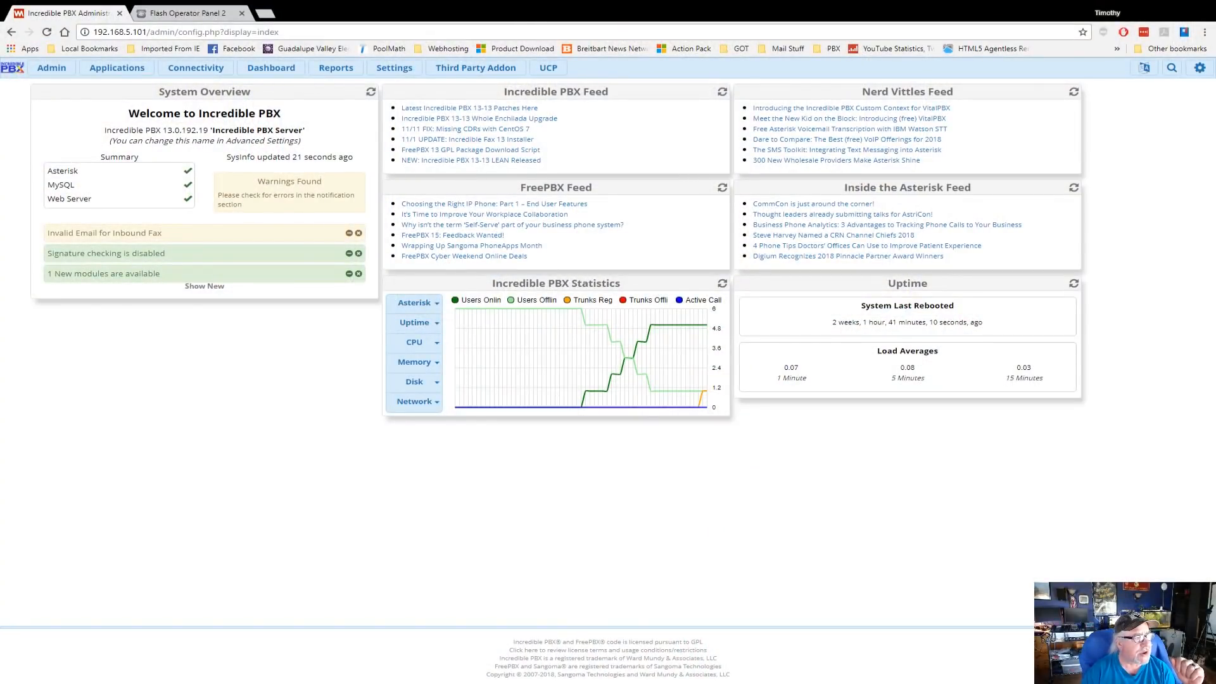
{"action": "mouse_move", "coordinate": [118, 68]}
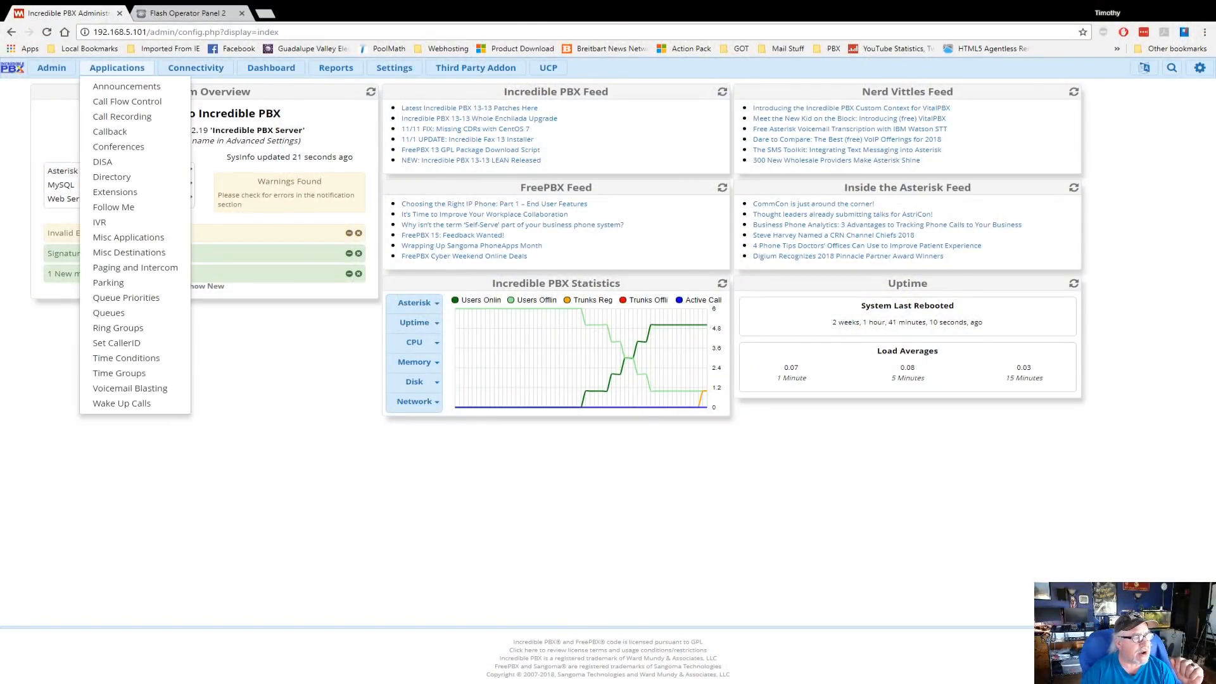
{"action": "mouse_move", "coordinate": [196, 68]}
{"action": "left_click", "coordinate": [204, 116]}
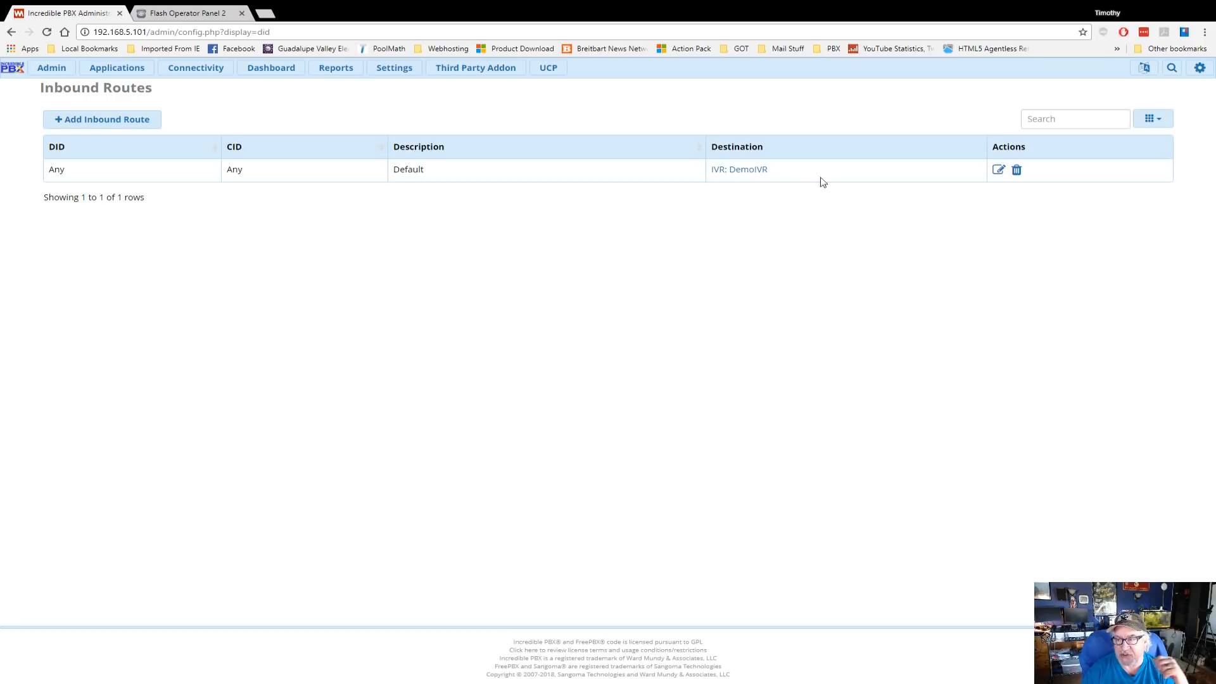
{"action": "left_click", "coordinate": [999, 170]}
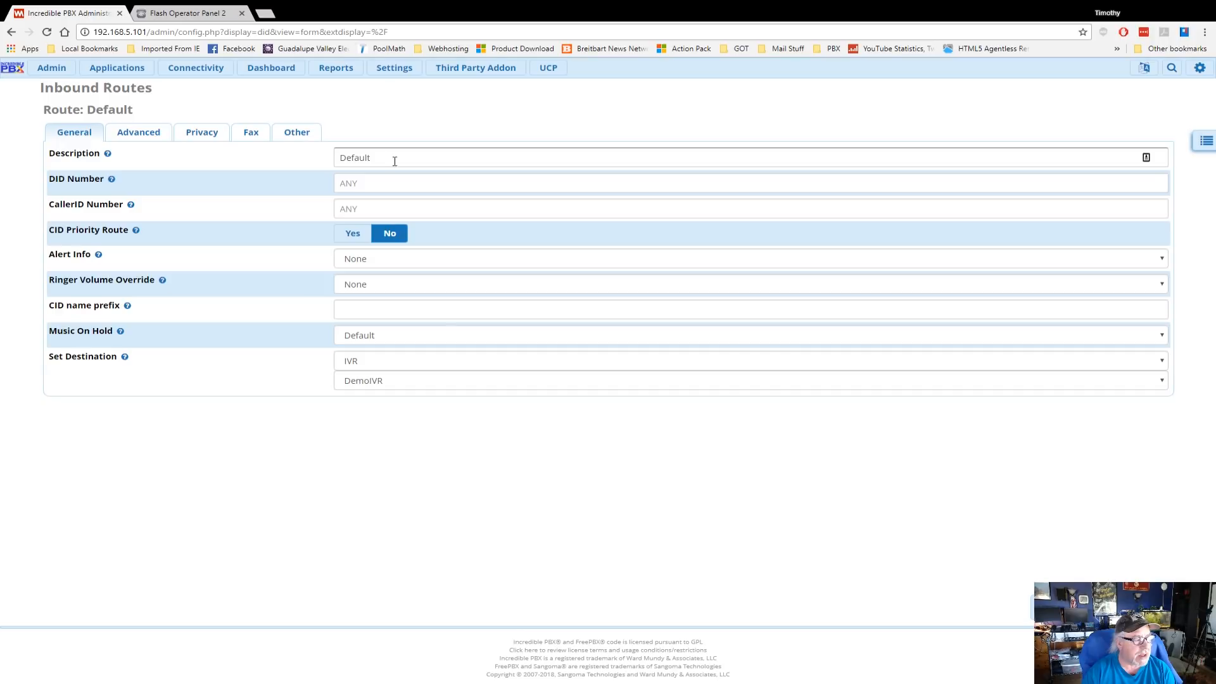
{"action": "mouse_move", "coordinate": [95, 361]}
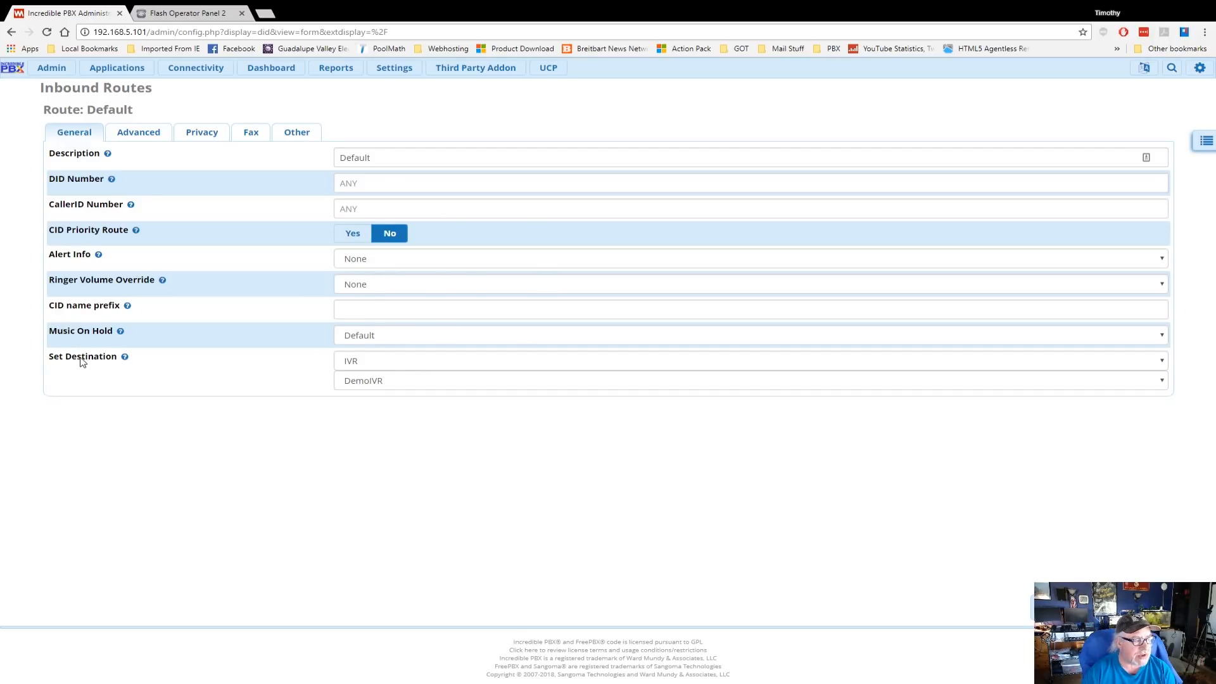
{"action": "left_click", "coordinate": [1162, 362]}
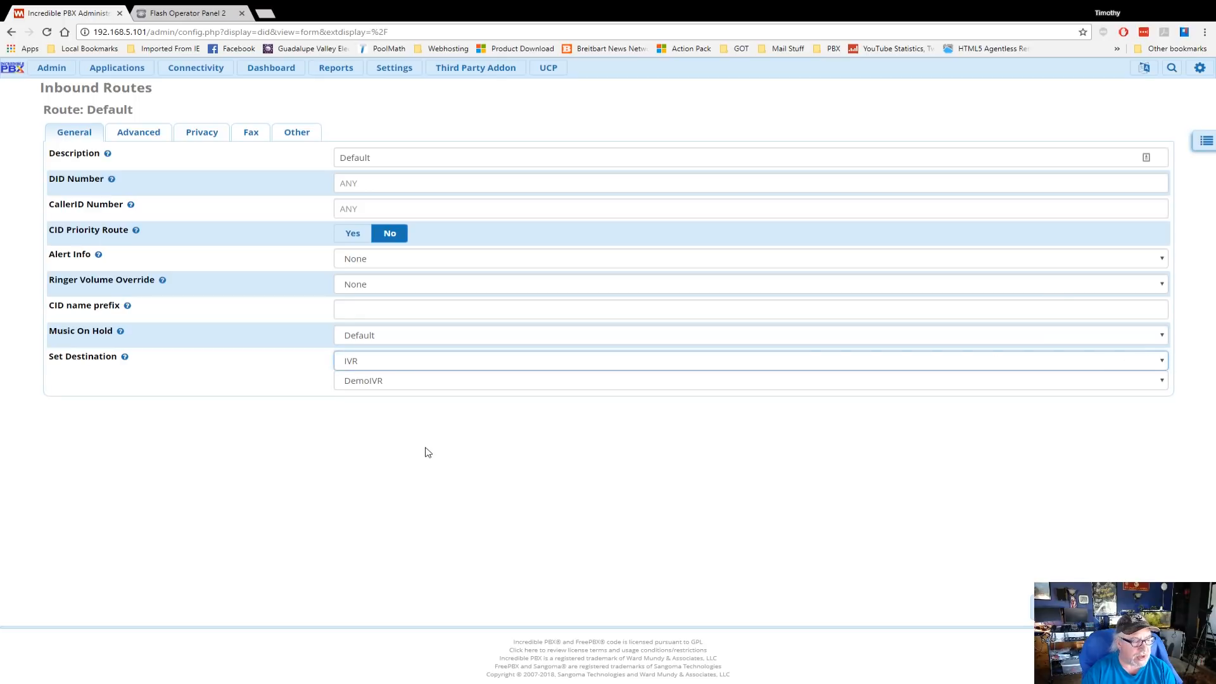
{"action": "left_click", "coordinate": [380, 483]}
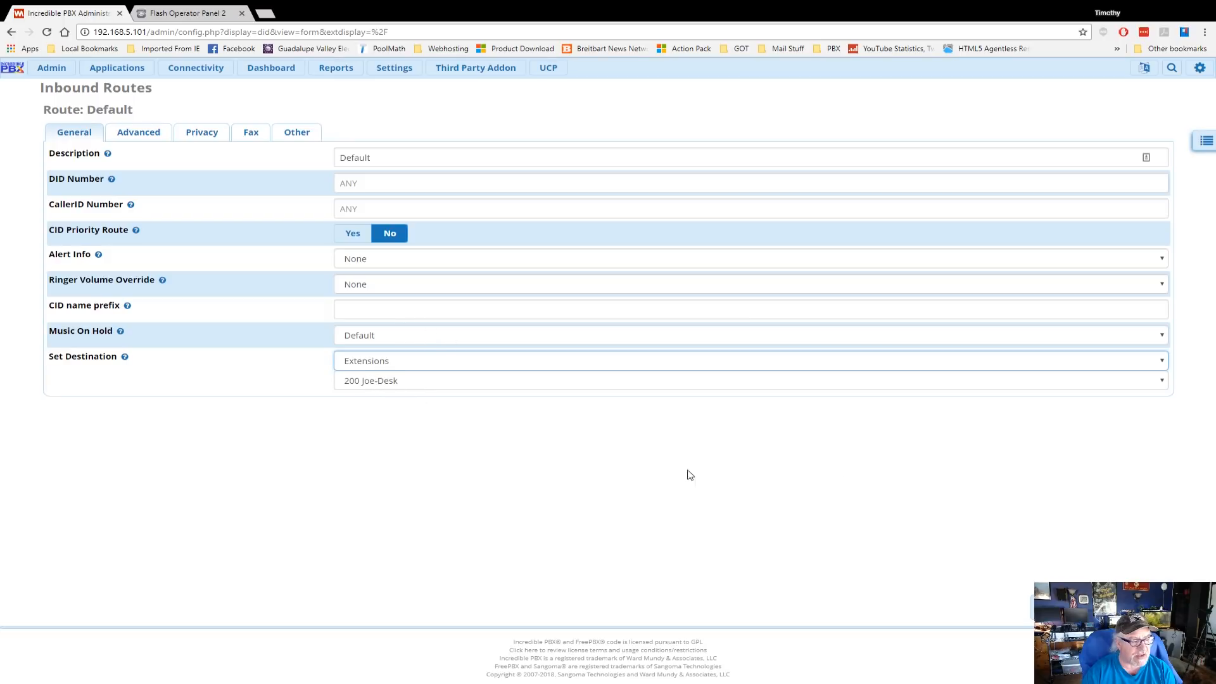
{"action": "left_click", "coordinate": [1076, 608]}
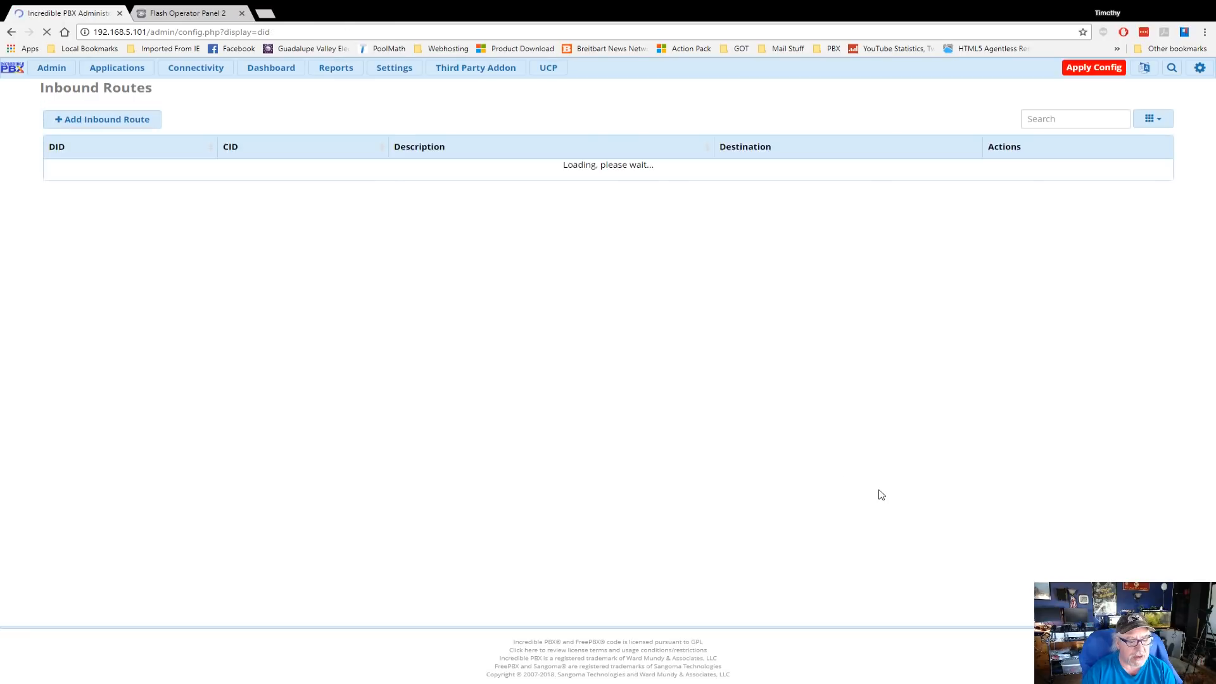
{"action": "left_click", "coordinate": [1080, 71]}
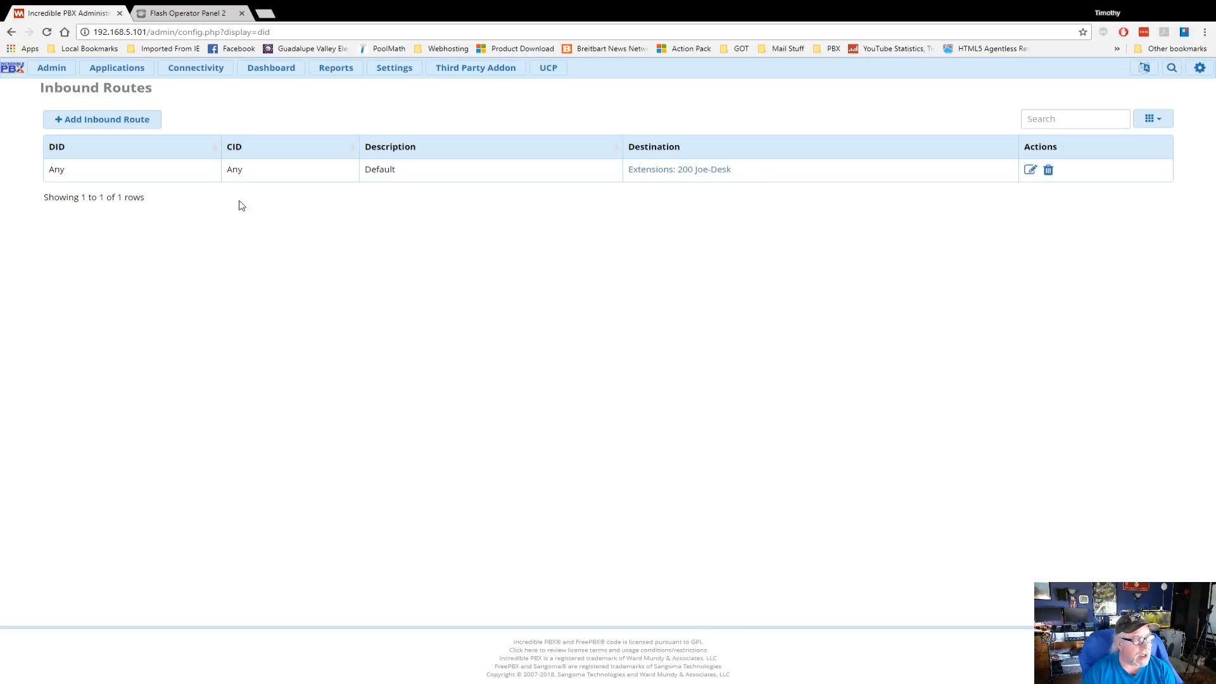
Return to the dashboard to view the system overview and PBX statistics.
{"action": "mouse_move", "coordinate": [199, 70]}
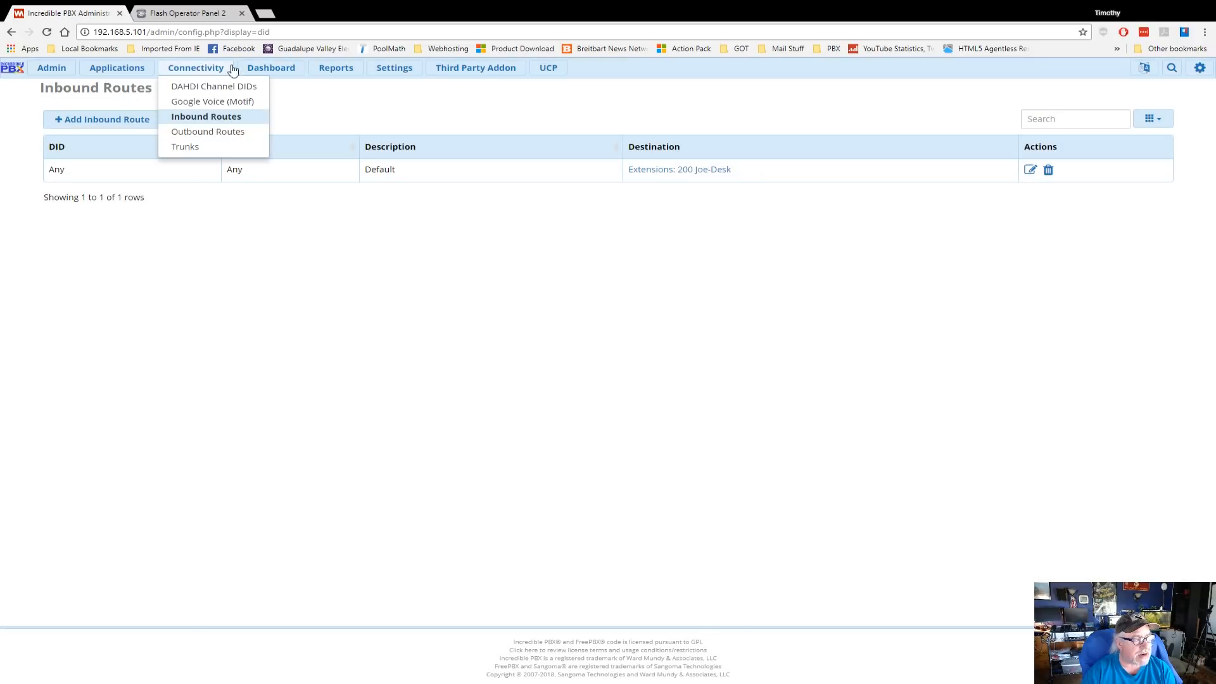
{"action": "left_click", "coordinate": [265, 68]}
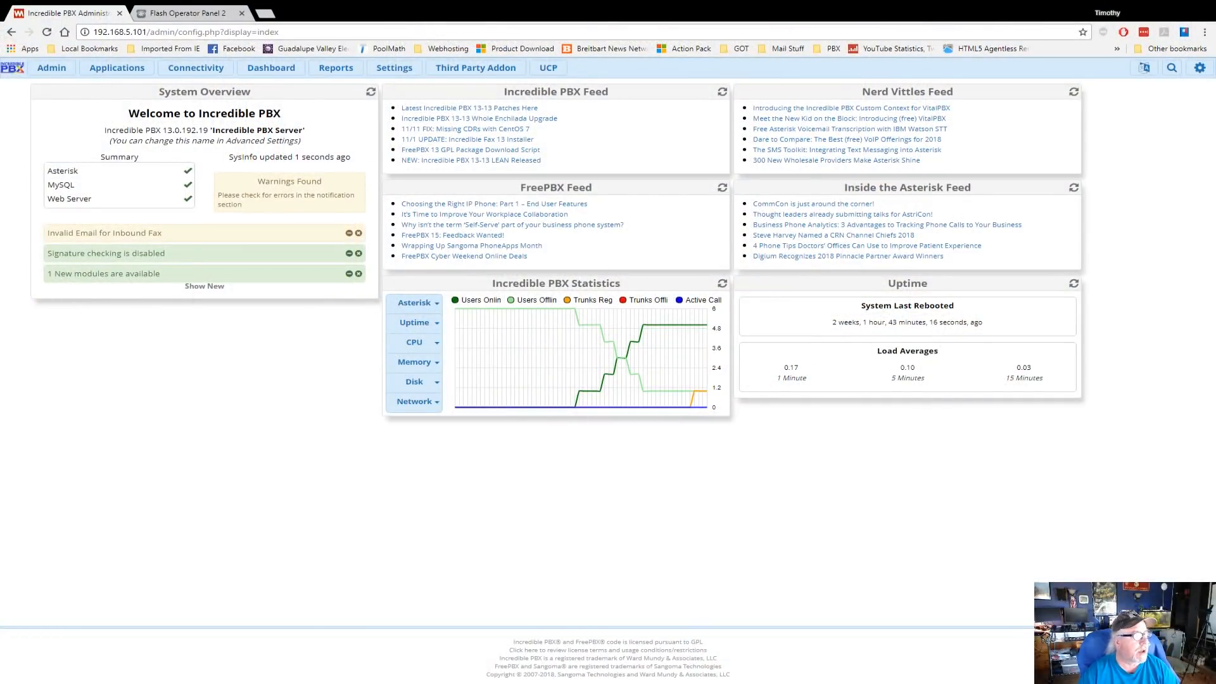
Add a ring group numbered 705 with a description made of the desk owner's first name and "& Work".
{"action": "left_click", "coordinate": [117, 68]}
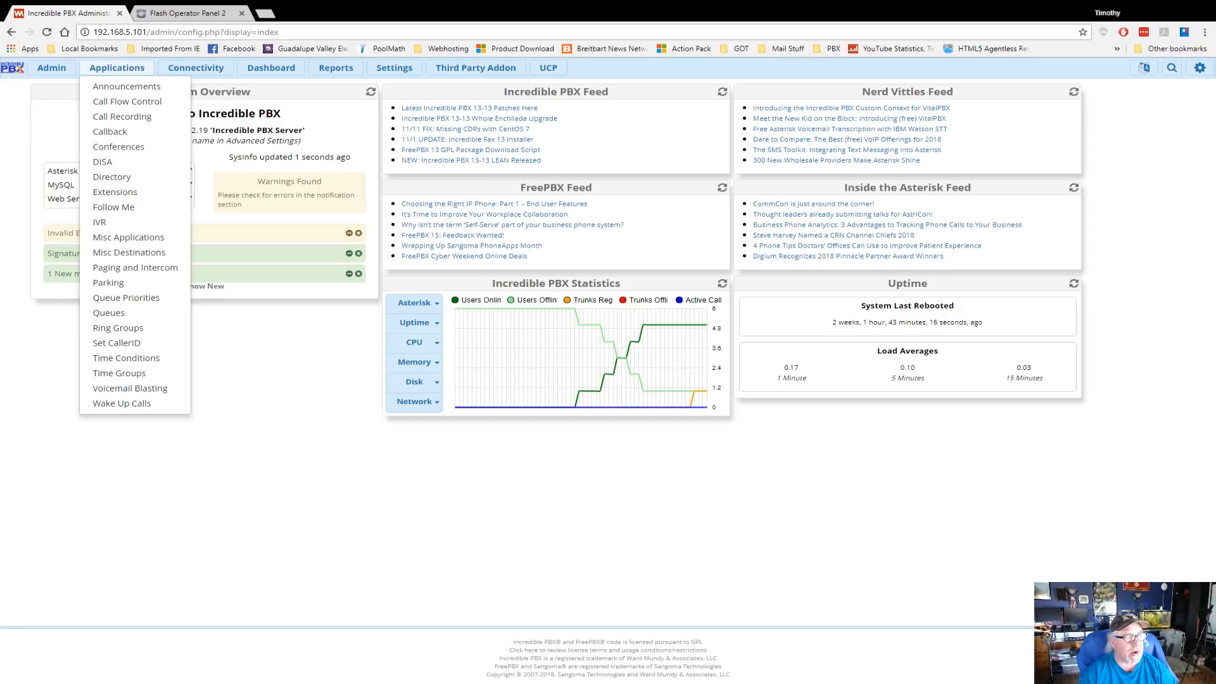
{"action": "mouse_move", "coordinate": [116, 68]}
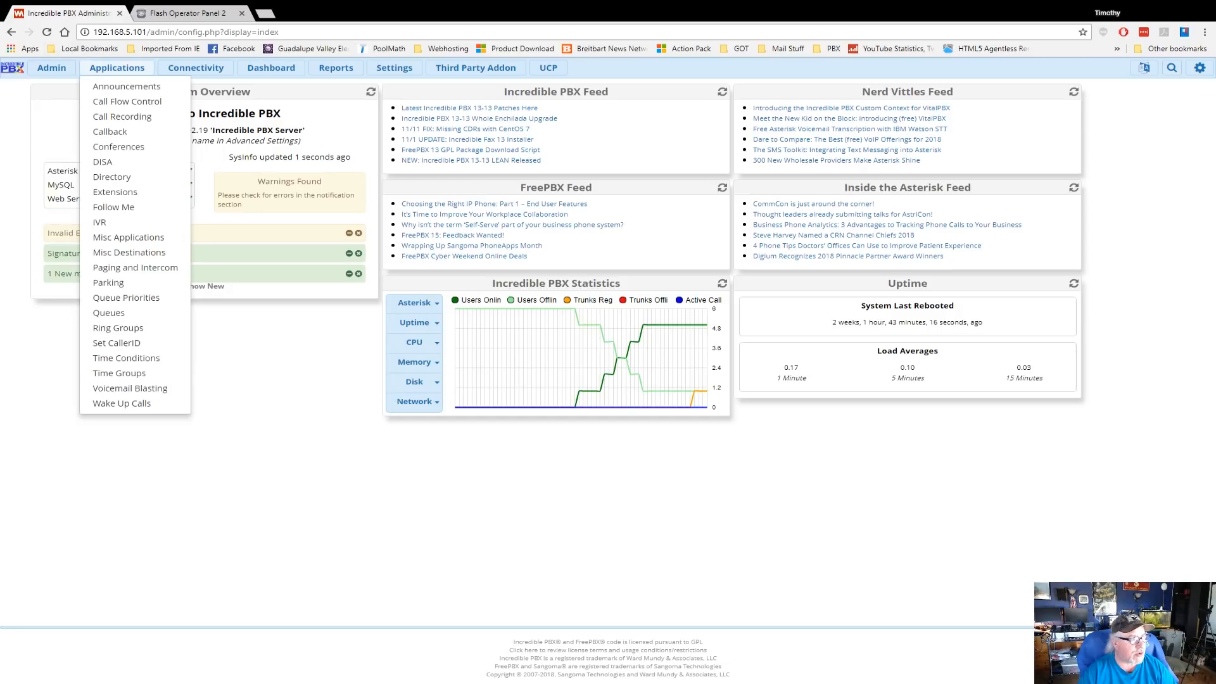
{"action": "left_click", "coordinate": [118, 327]}
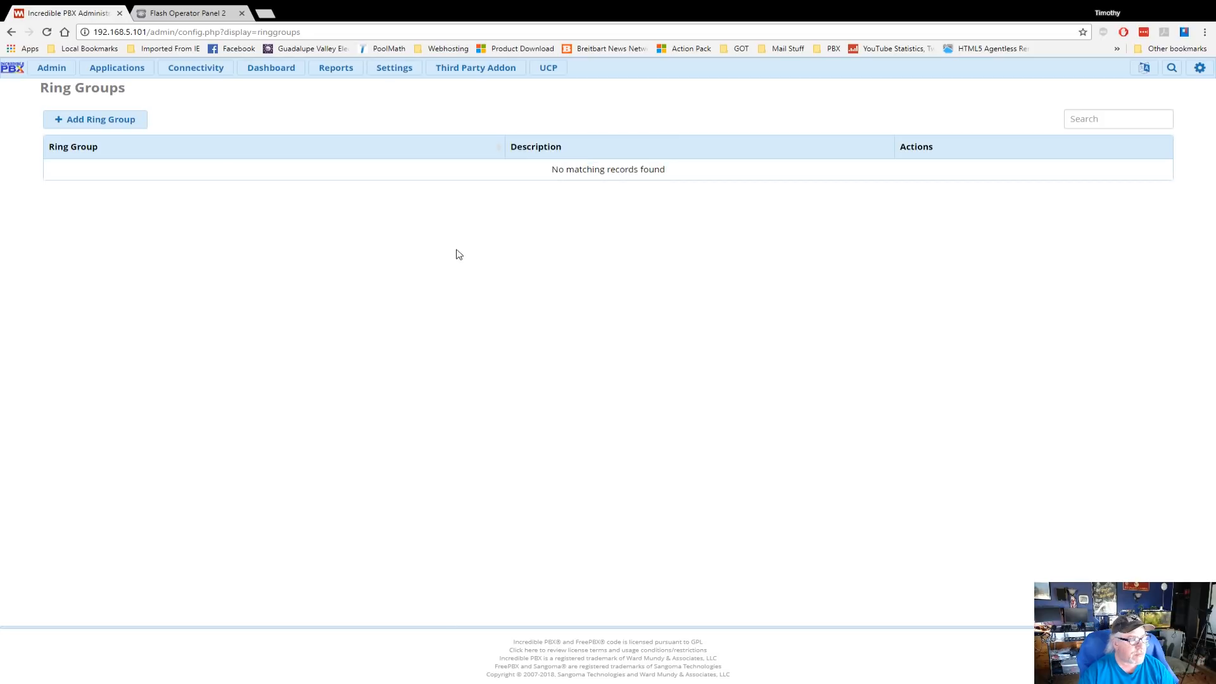
{"action": "left_click", "coordinate": [94, 121]}
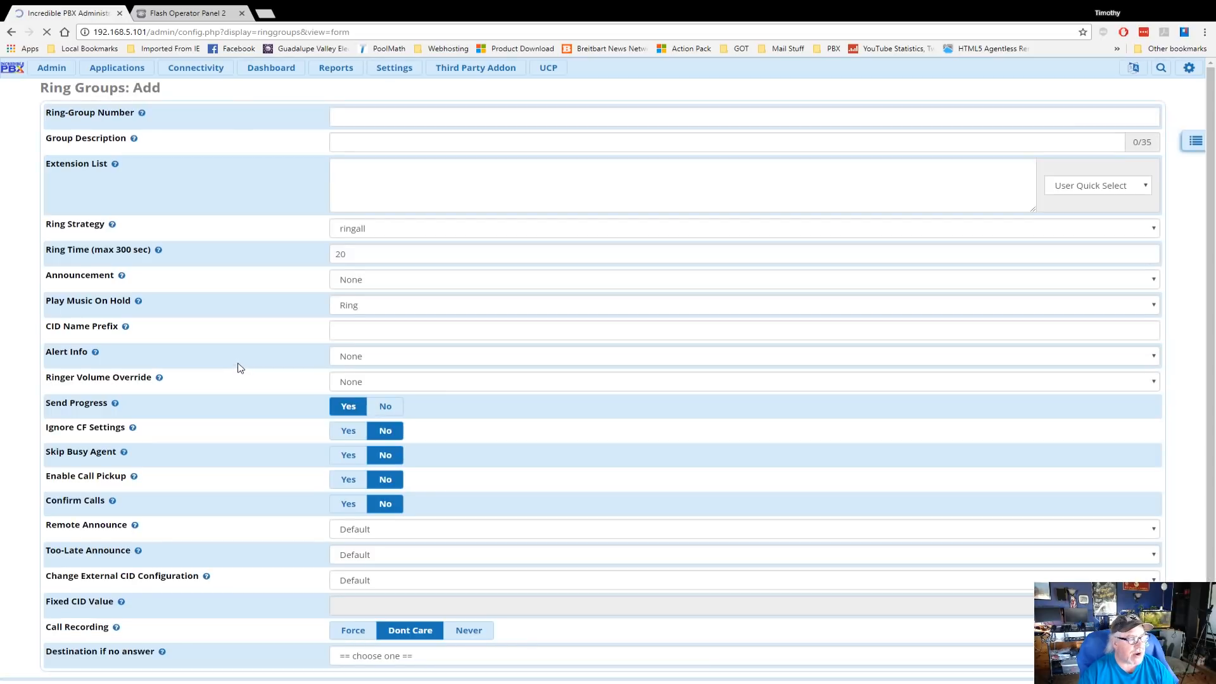
{"action": "left_click", "coordinate": [353, 119]}
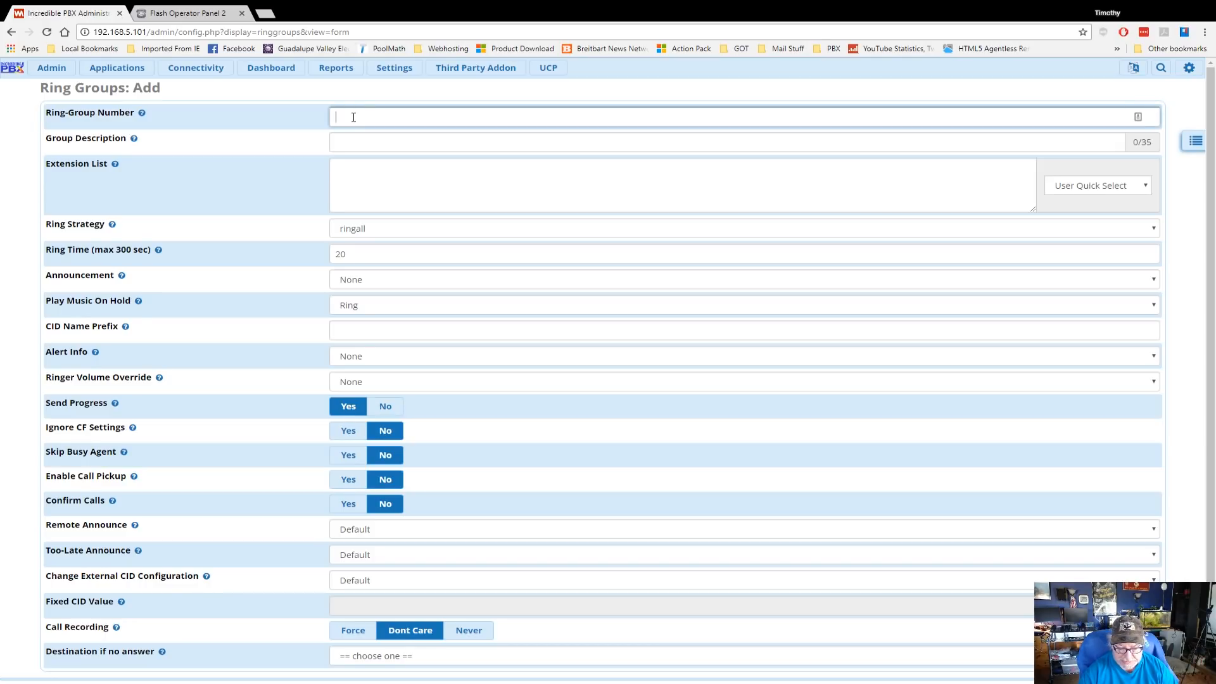
{"action": "type", "text": "705"}
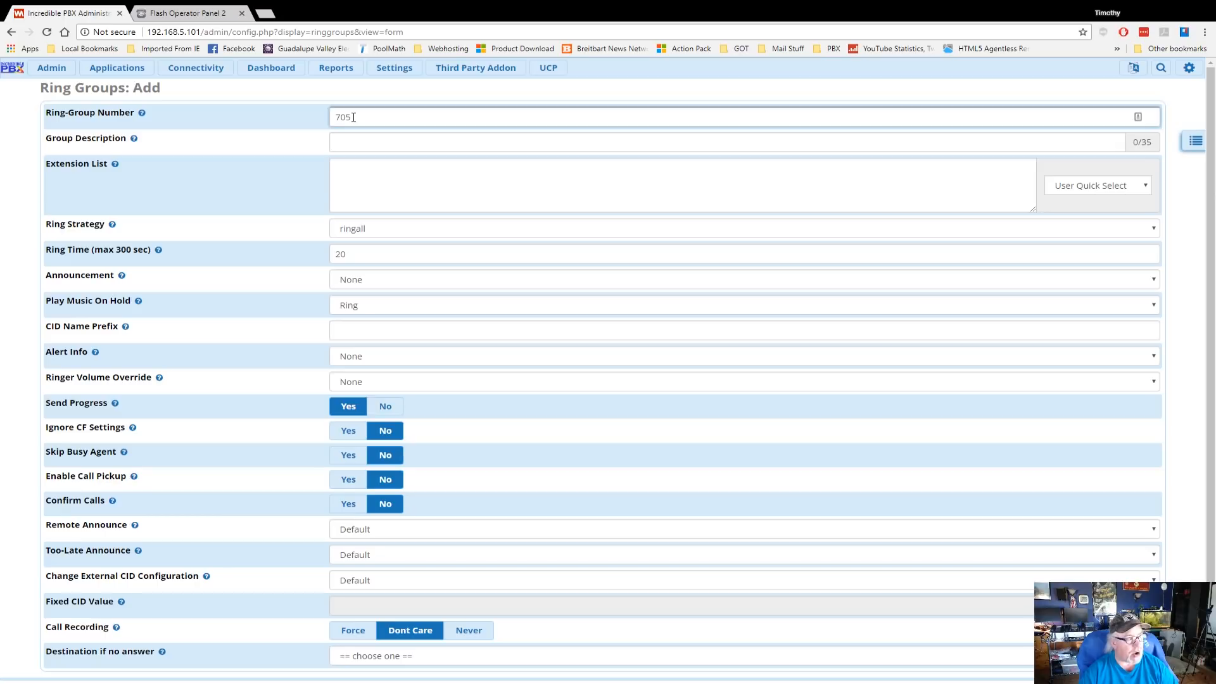
{"action": "key", "text": "Tab"}
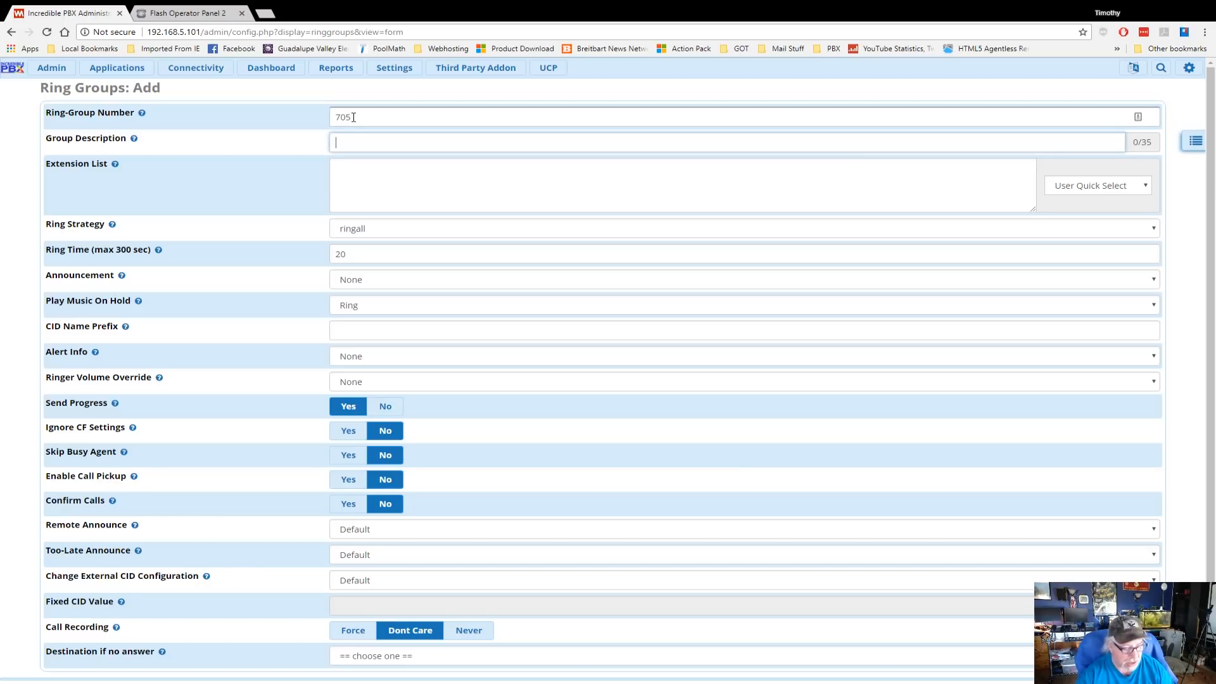
{"action": "type", "text": "Joe & Work"}
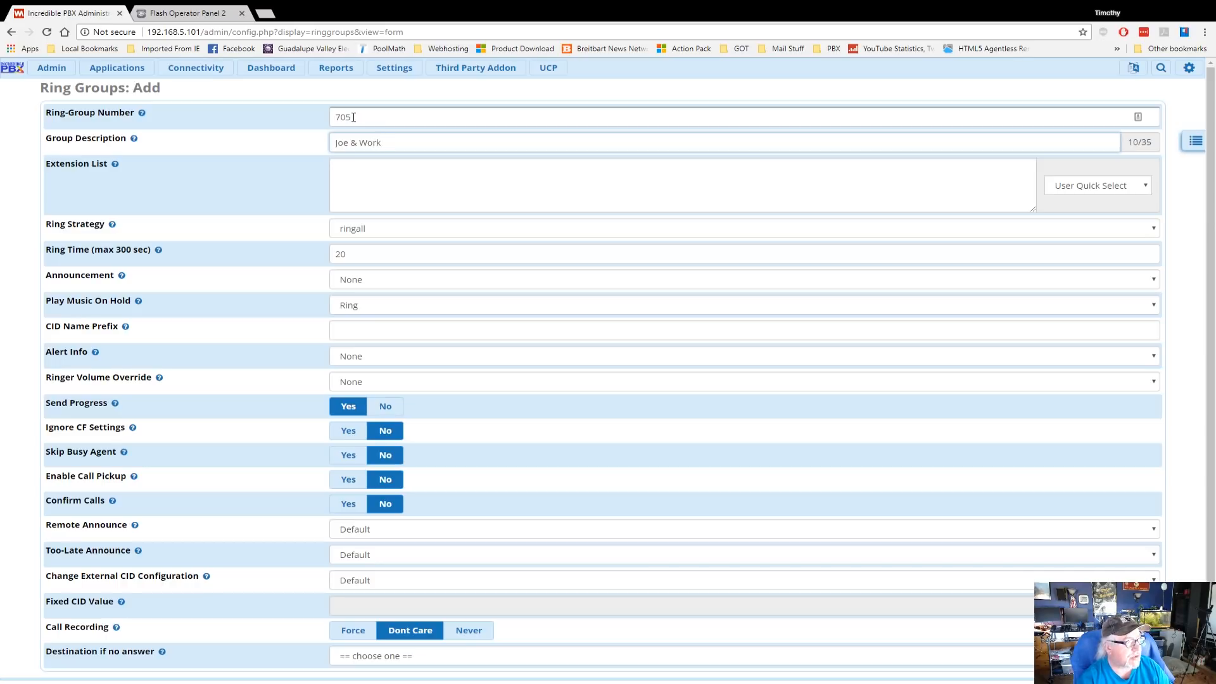
{"action": "key", "text": "Tab"}
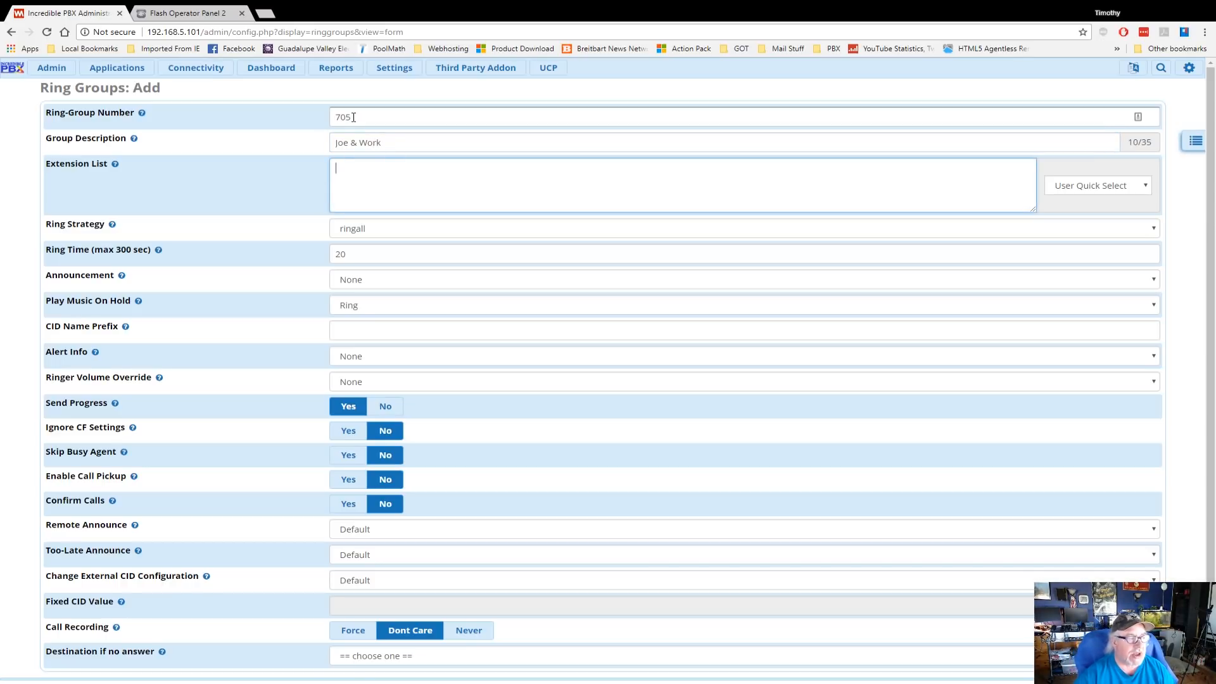
Fill the ring group's Extension List with extensions 200 and 205, keeping the ringall strategy.
{"action": "left_click", "coordinate": [1145, 187]}
{"action": "left_click", "coordinate": [1104, 215]}
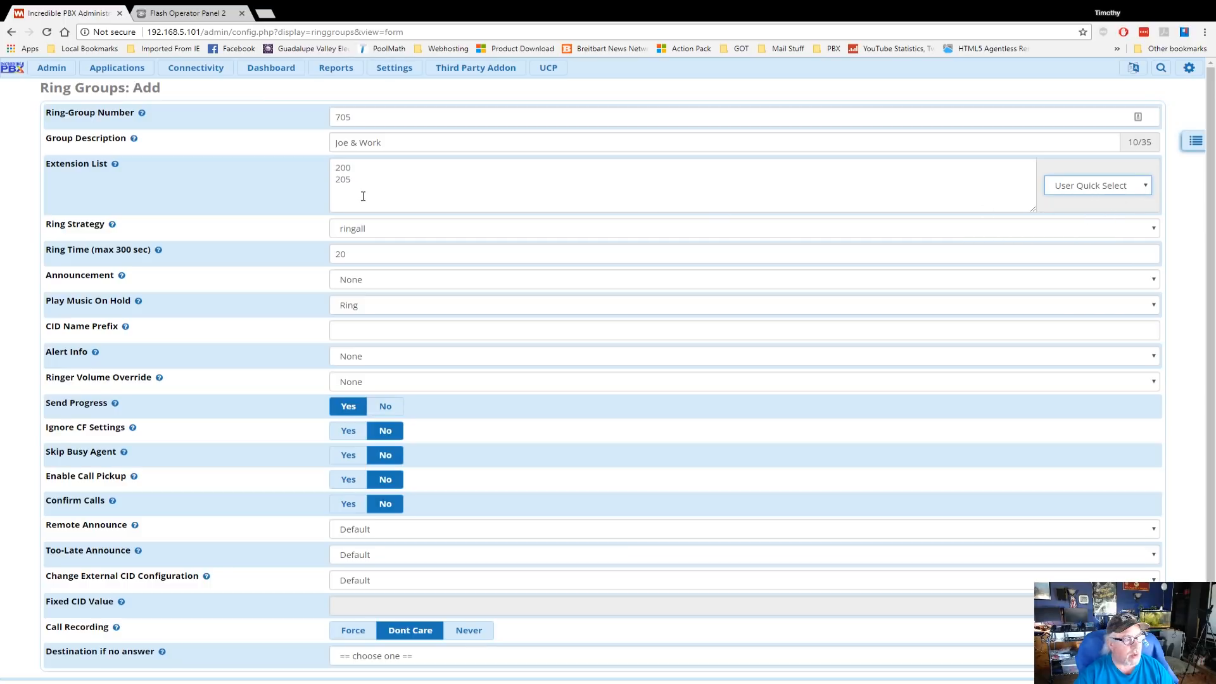
{"action": "left_click", "coordinate": [111, 225]}
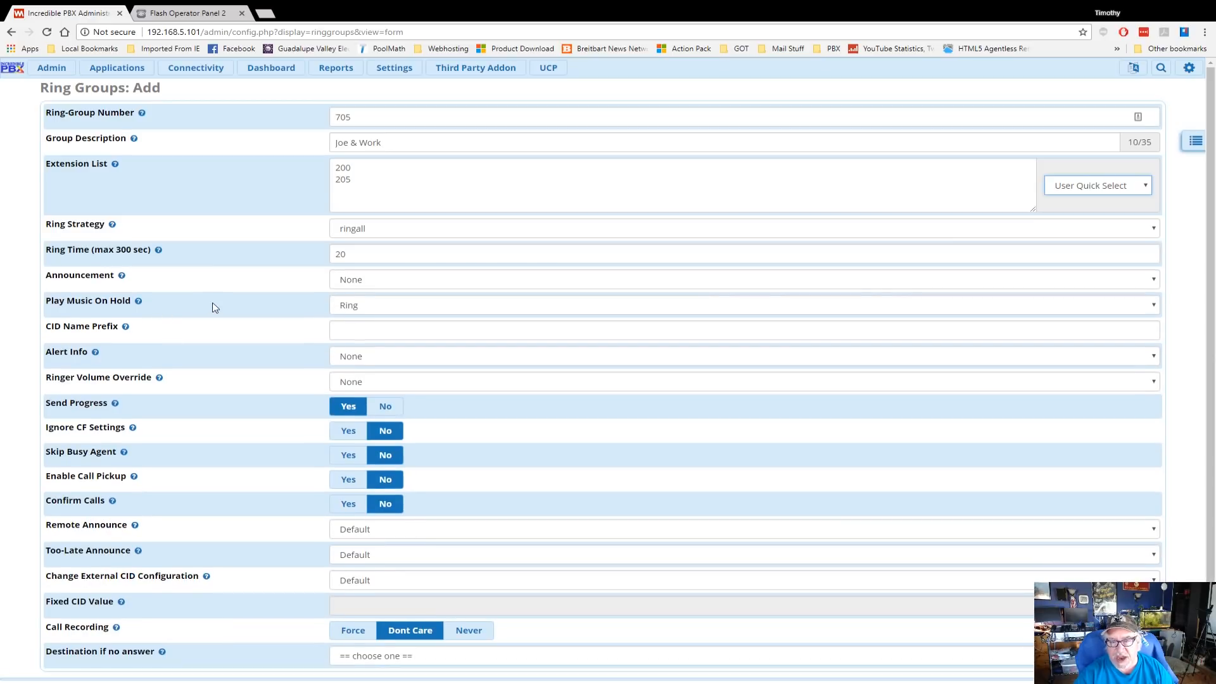
Set ring group 705's no-answer destination to Voicemail, extension 200 (Busy Message), then submit and apply the configuration.
{"action": "scroll", "coordinate": [215, 306], "scroll_direction": "down", "scroll_amount": 1}
{"action": "scroll", "coordinate": [215, 307], "scroll_direction": "down", "scroll_amount": 1}
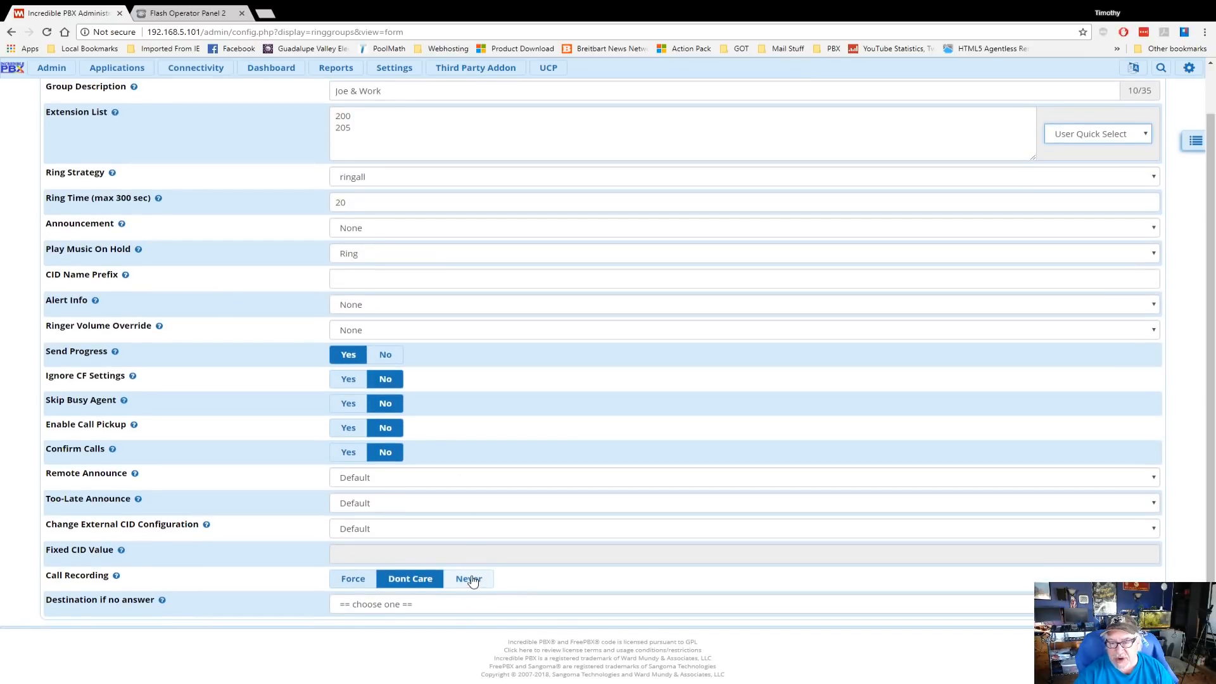
{"action": "left_click", "coordinate": [418, 604]}
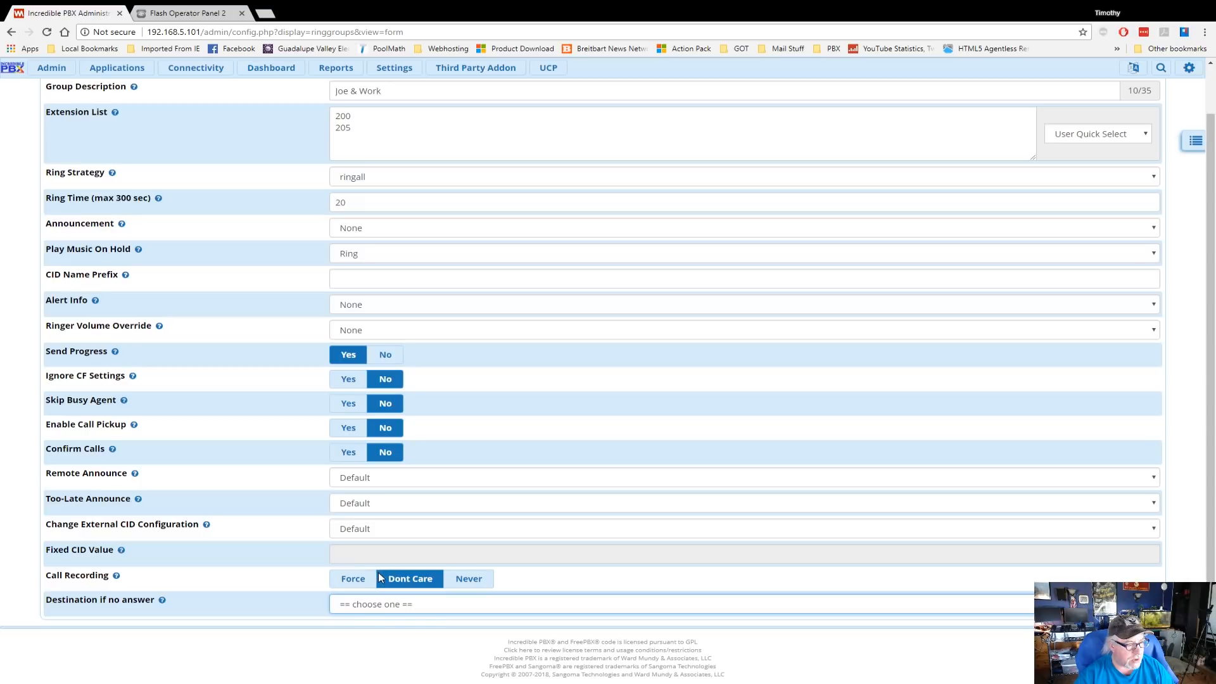
{"action": "key", "text": "v"}
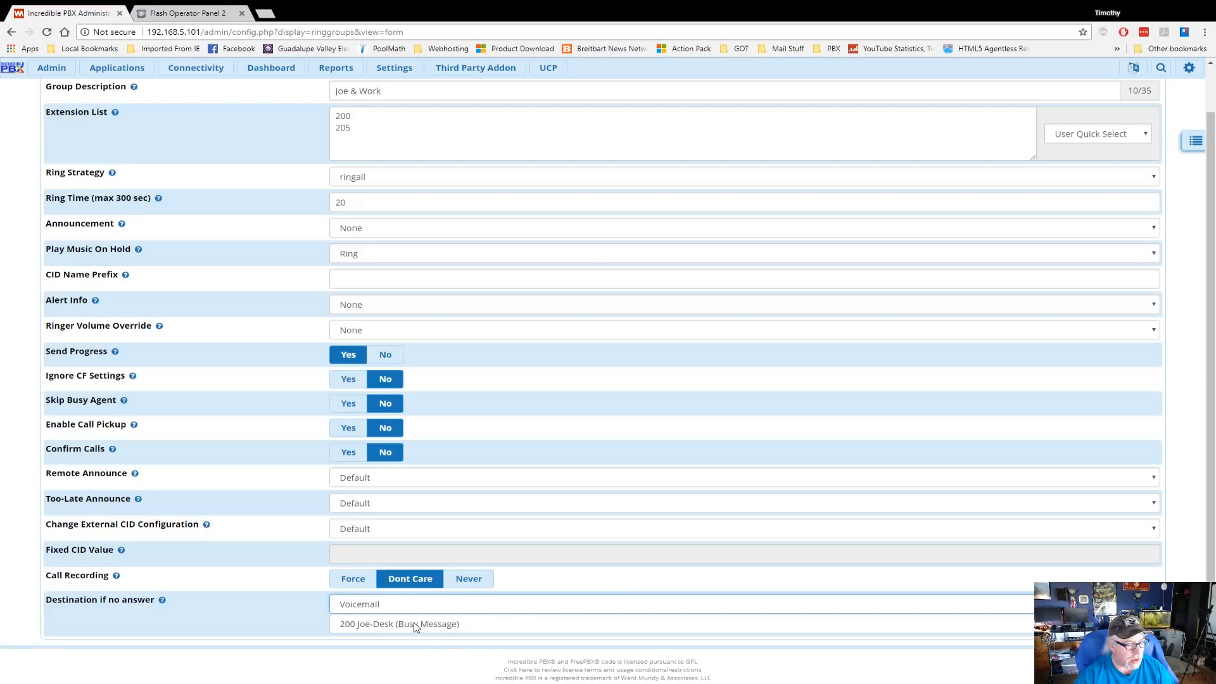
{"action": "left_click", "coordinate": [1061, 633]}
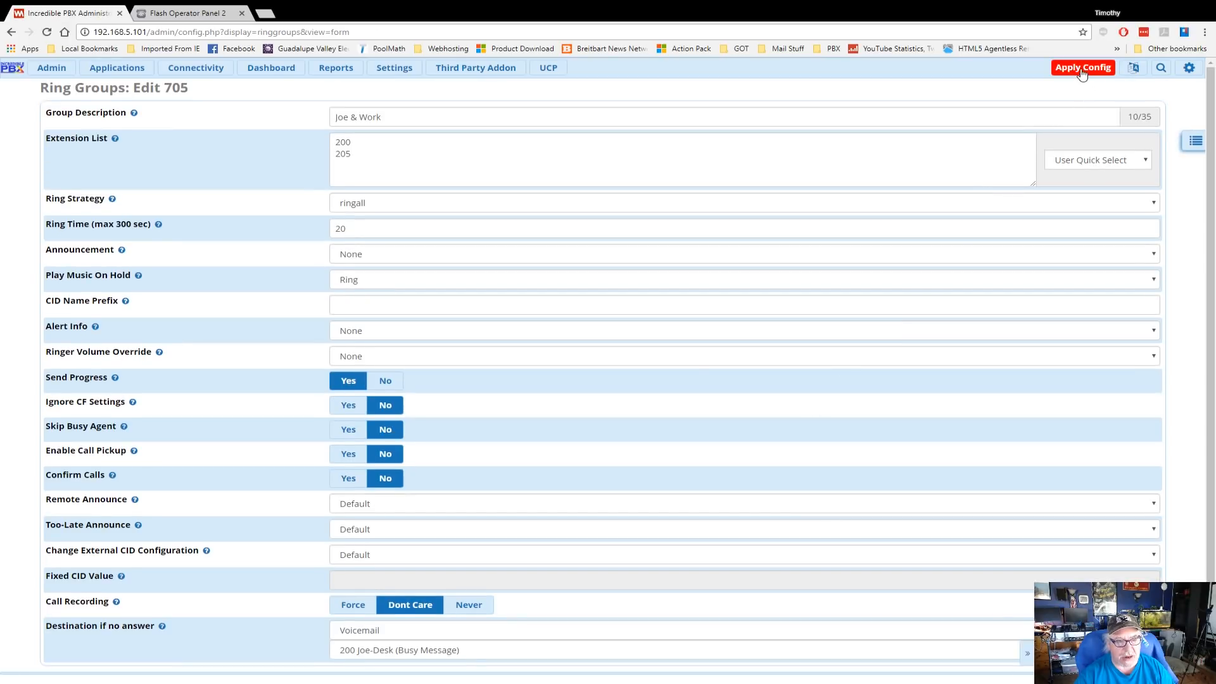
{"action": "left_click", "coordinate": [1082, 71]}
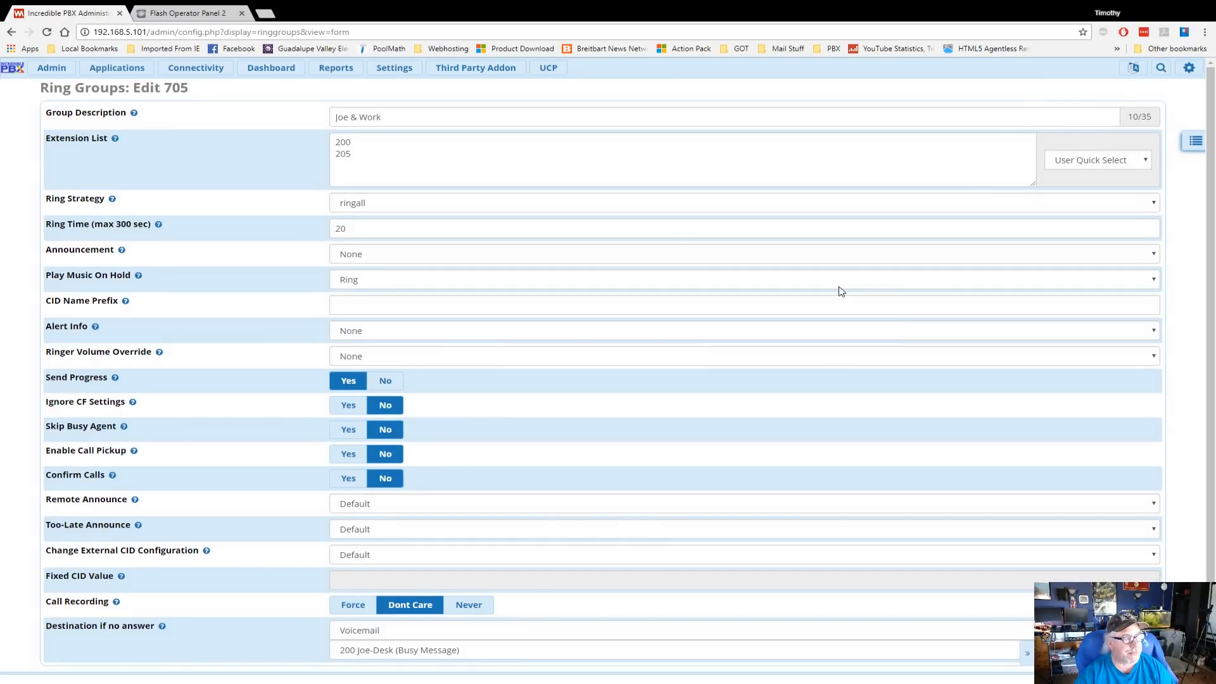
{"action": "left_click", "coordinate": [484, 305]}
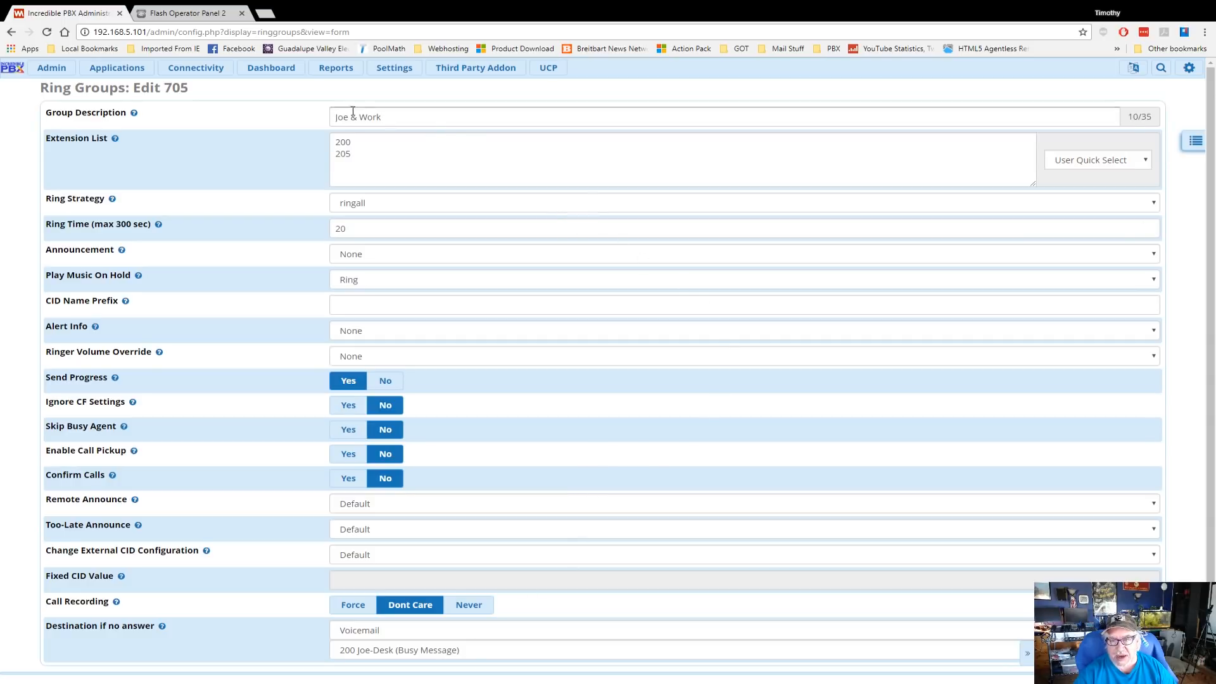
Change the Default inbound route's destination to Ring Groups, group 705, then submit and apply the configuration.
{"action": "left_click", "coordinate": [258, 73]}
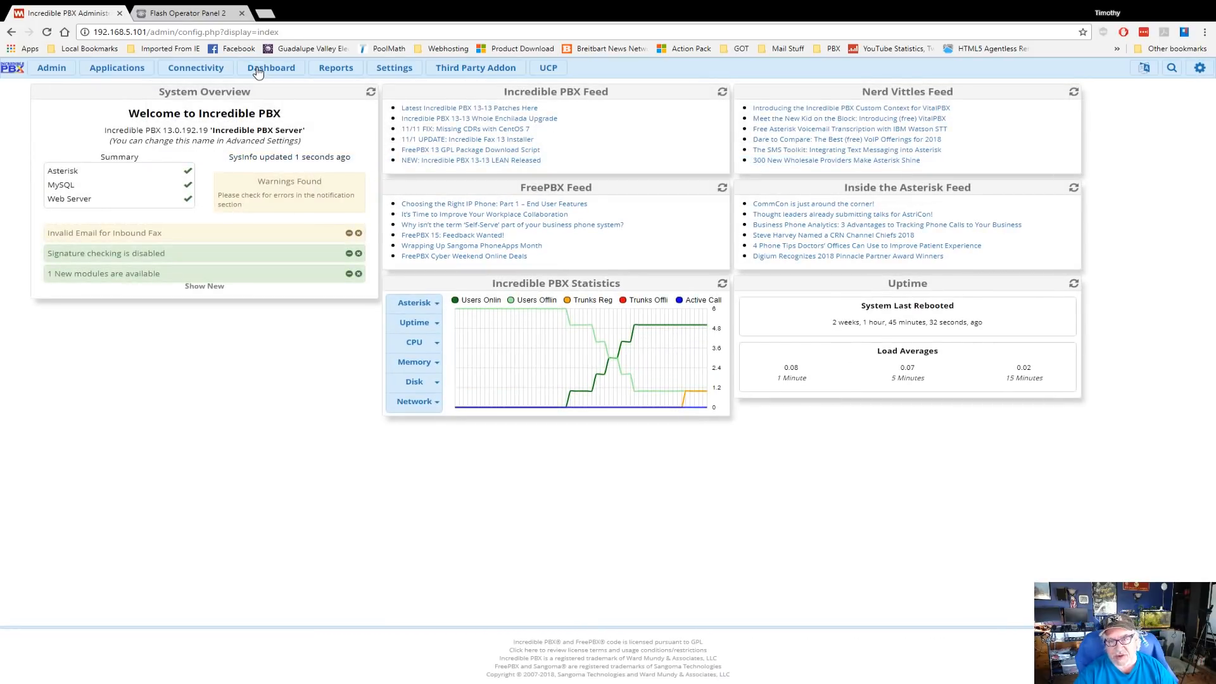
{"action": "mouse_move", "coordinate": [212, 73]}
{"action": "left_click", "coordinate": [201, 121]}
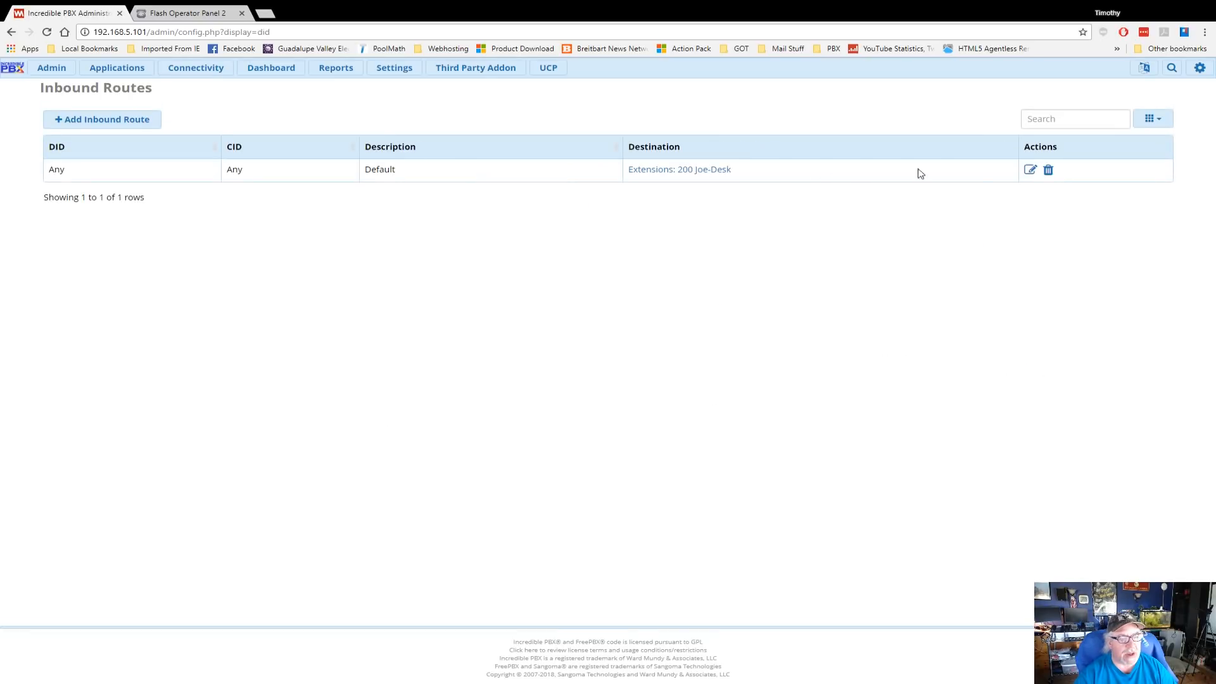
{"action": "left_click", "coordinate": [1030, 171]}
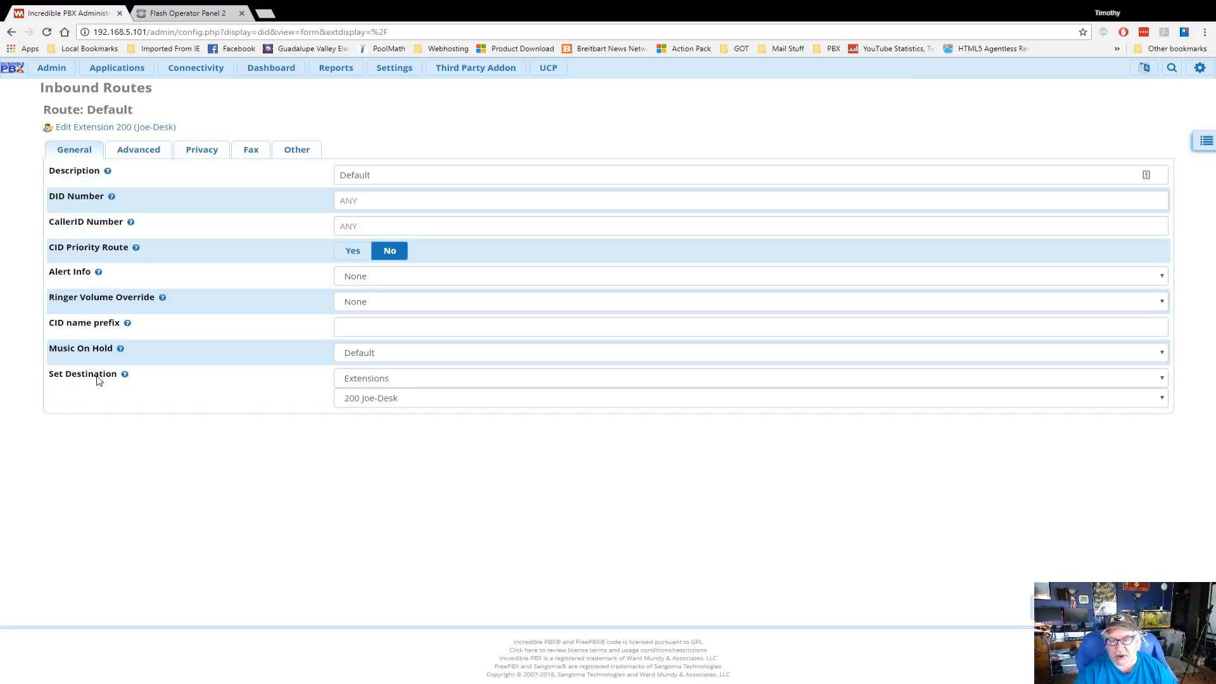
{"action": "left_click", "coordinate": [1165, 380]}
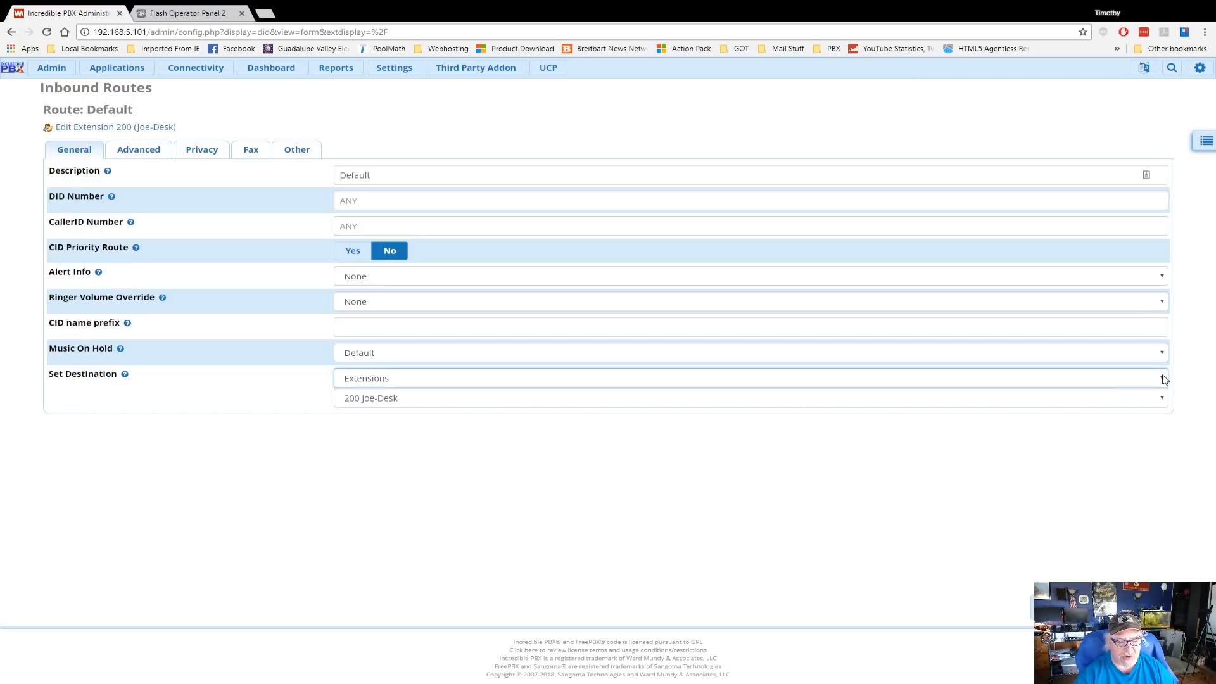
{"action": "left_click", "coordinate": [378, 607]}
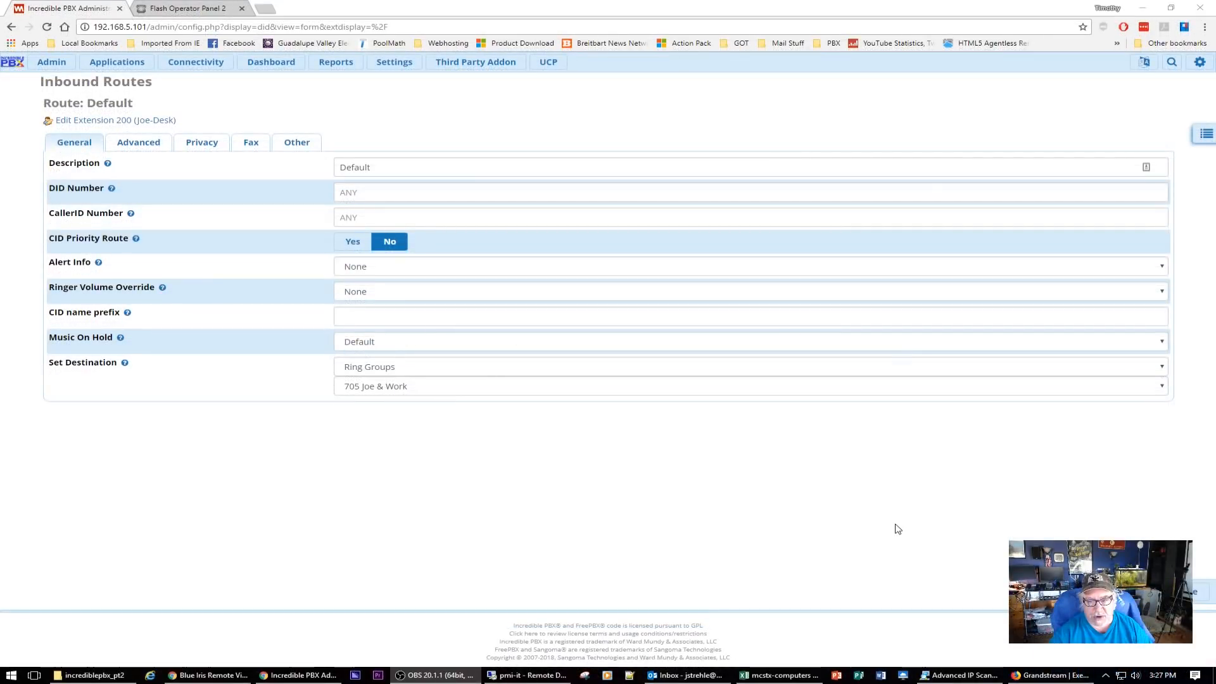
{"action": "left_click", "coordinate": [1164, 389]}
{"action": "left_click", "coordinate": [1165, 389]}
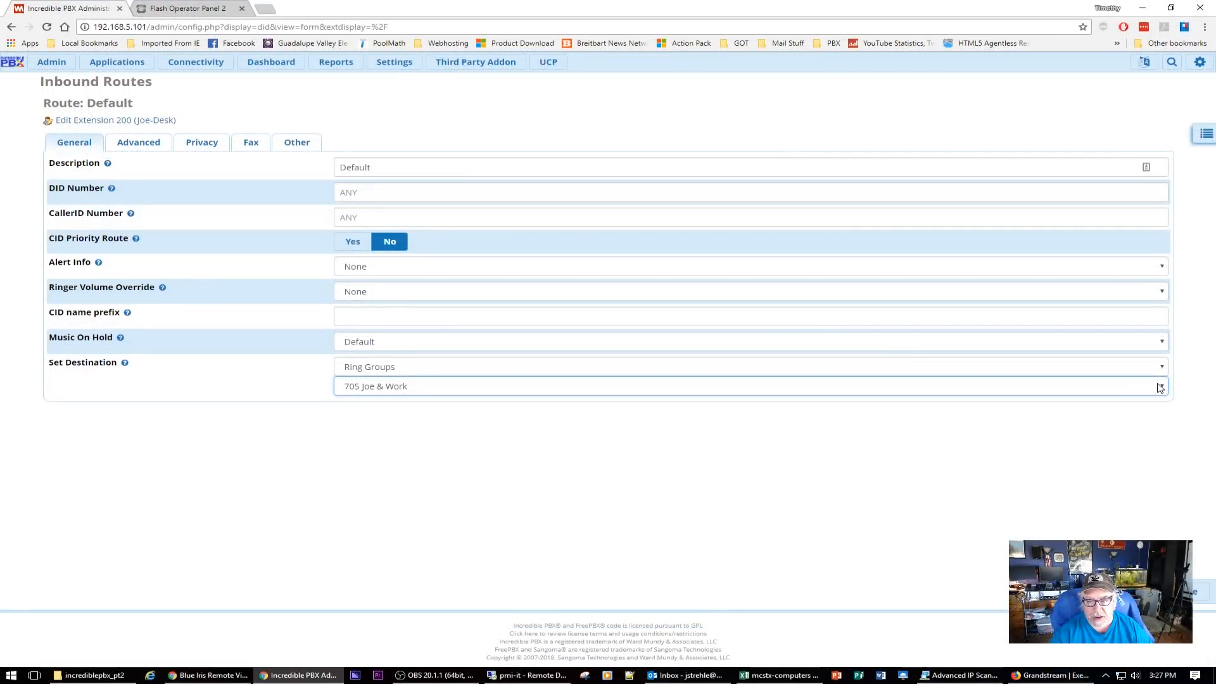
{"action": "left_click", "coordinate": [1165, 368]}
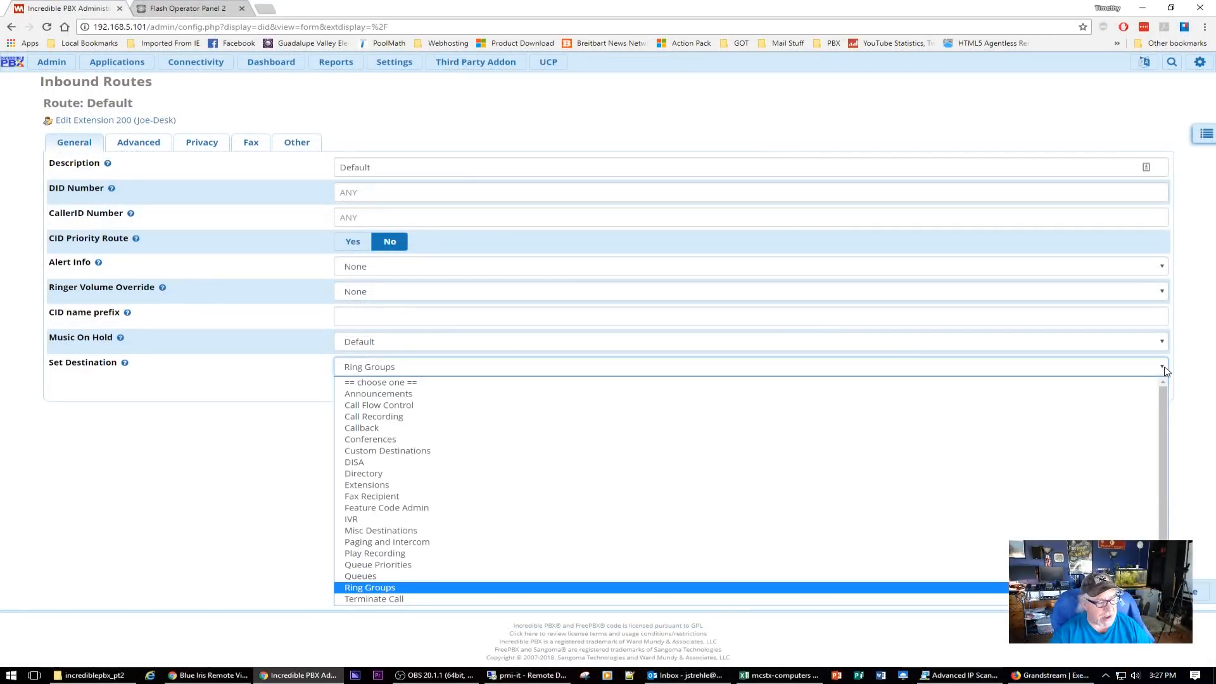
{"action": "left_click", "coordinate": [412, 588]}
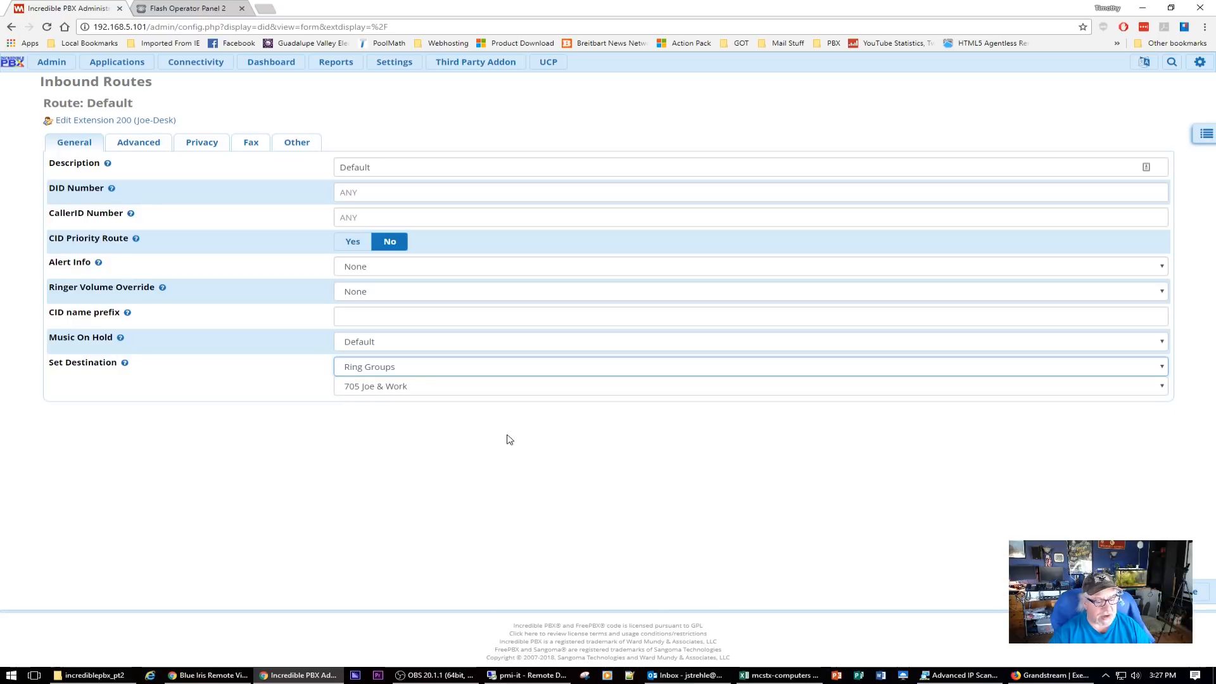
{"action": "left_click", "coordinate": [1081, 592]}
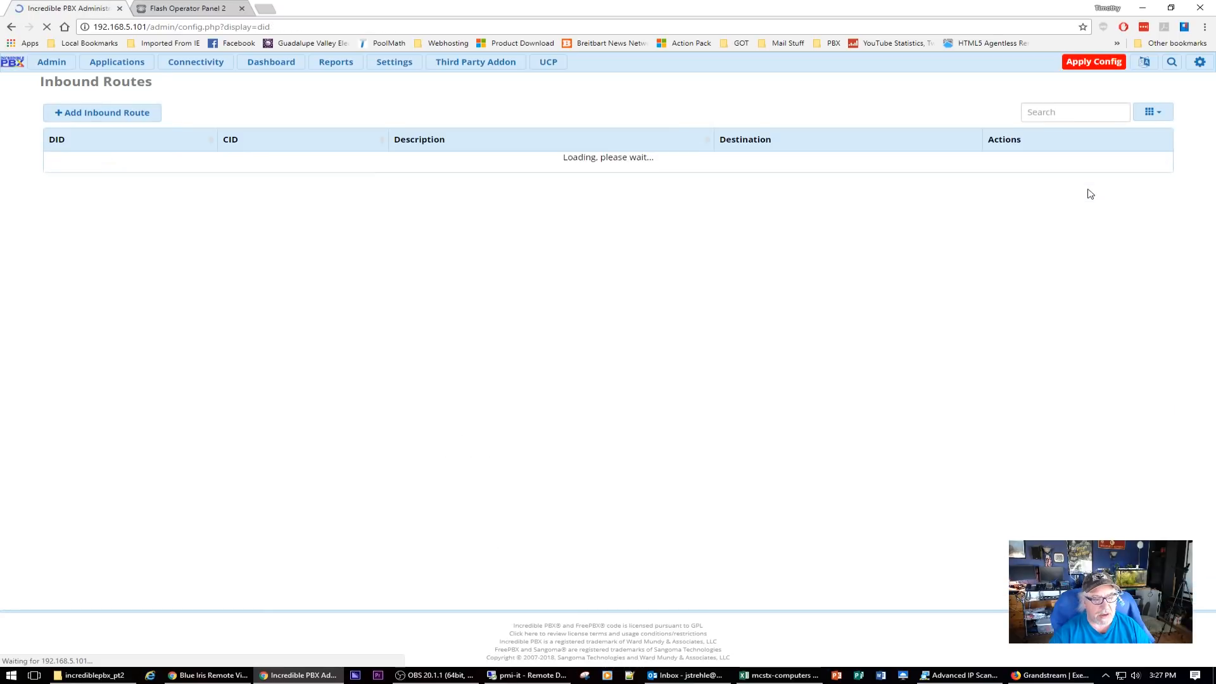
{"action": "left_click", "coordinate": [1070, 66]}
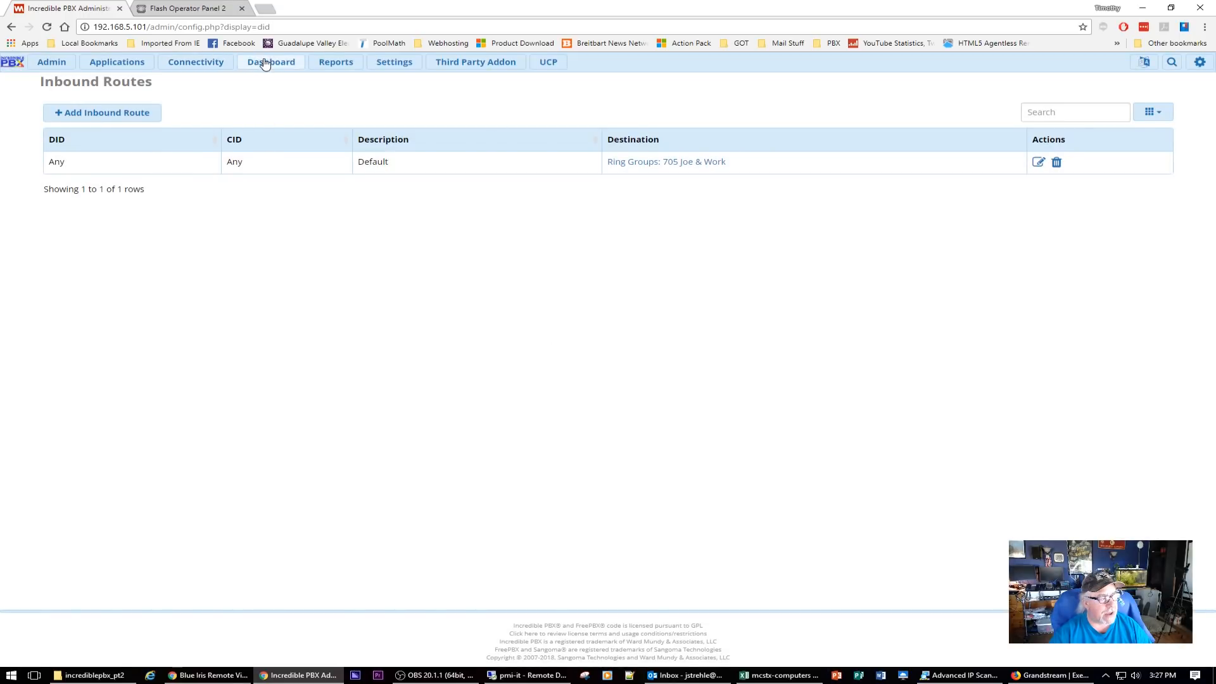
Return to the dashboard and check extension 200's voicemail indicator in Flash Operator Panel 2.
{"action": "left_click", "coordinate": [265, 63]}
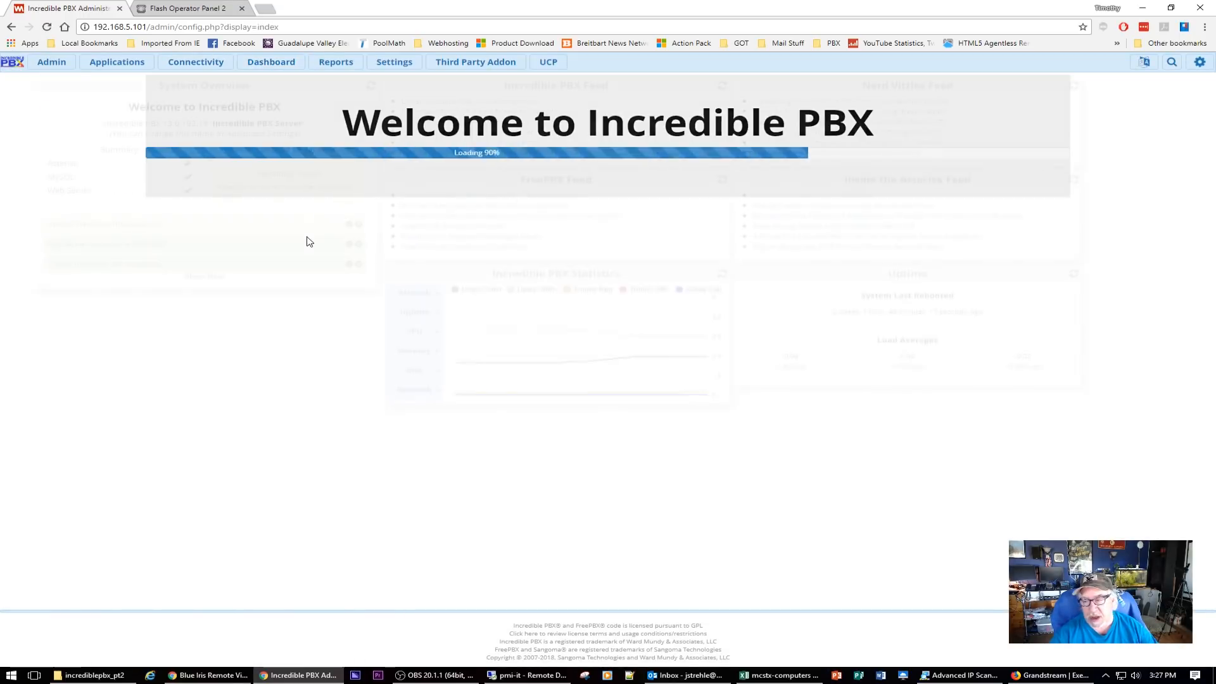
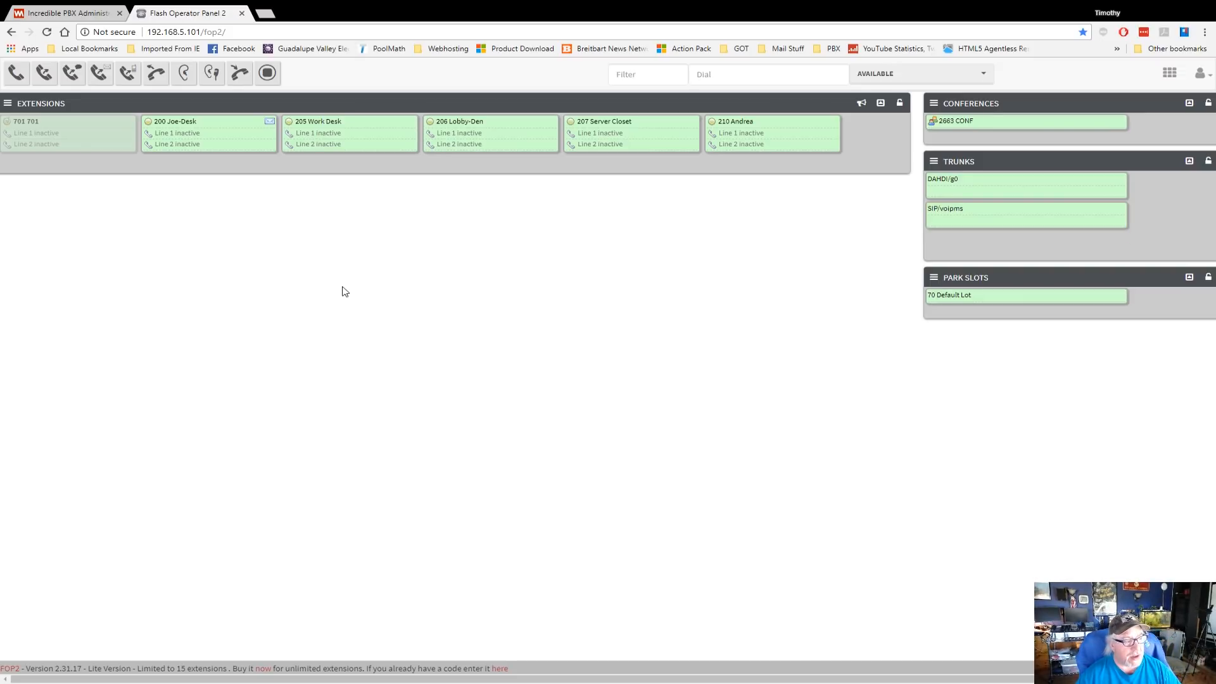
{"action": "mouse_move", "coordinate": [268, 127]}
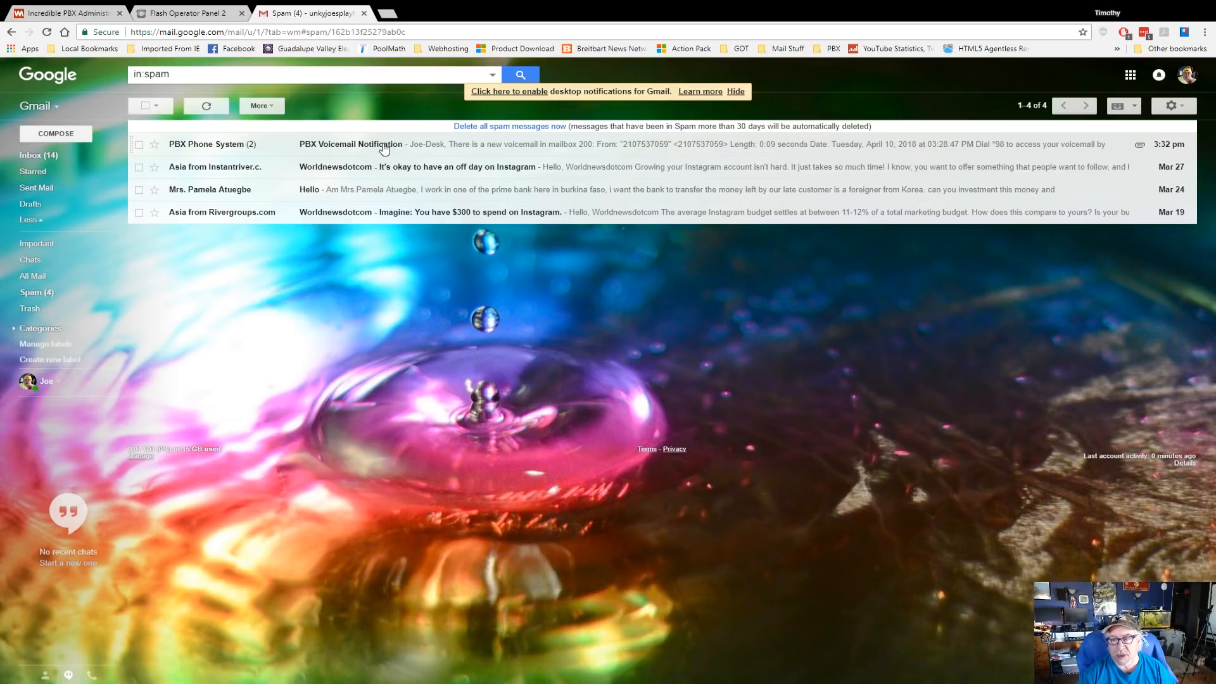
Open the PBX Voicemail Notification conversation in Gmail's spam folder and review the mailbox 200 messages with their MP3 attachments.
{"action": "left_click", "coordinate": [383, 149]}
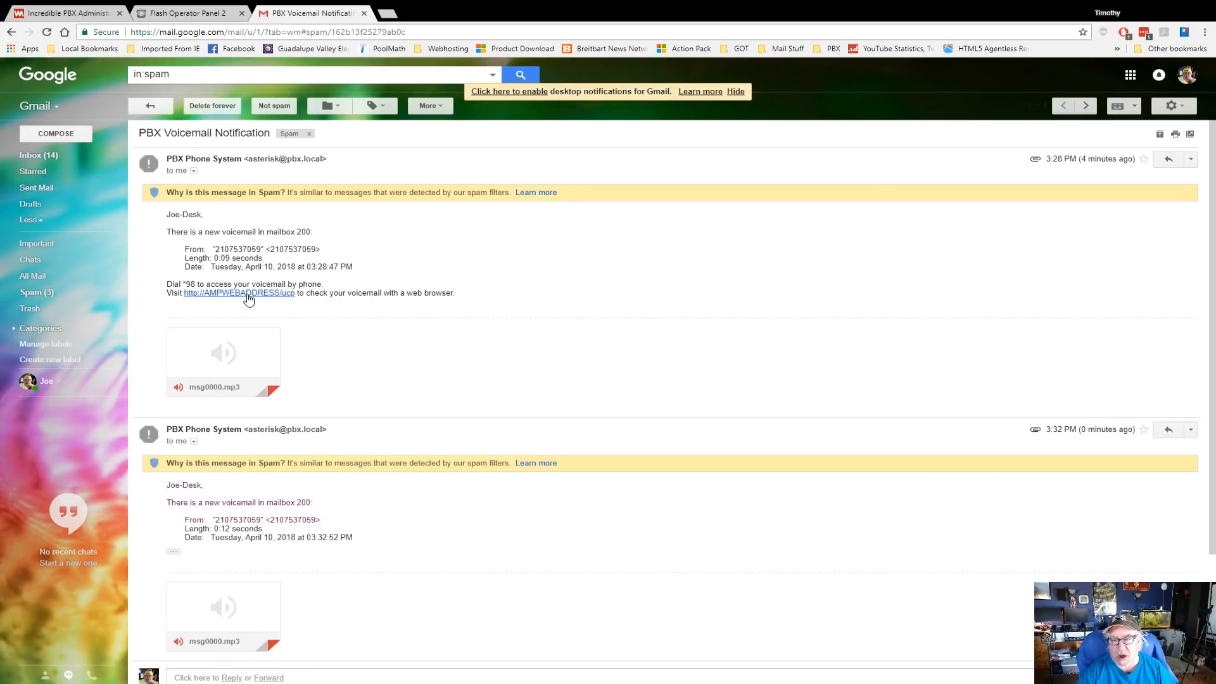
{"action": "mouse_move", "coordinate": [229, 360]}
{"action": "scroll", "coordinate": [355, 360], "scroll_direction": "down", "scroll_amount": 2}
{"action": "scroll", "coordinate": [356, 360], "scroll_direction": "up", "scroll_amount": 2}
{"action": "scroll", "coordinate": [355, 359], "scroll_direction": "down", "scroll_amount": 3}
{"action": "scroll", "coordinate": [355, 360], "scroll_direction": "up", "scroll_amount": 3}
Close the Gmail page and view the Asterisk Info report in Incredible PBX Administration.
{"action": "left_click", "coordinate": [199, 15]}
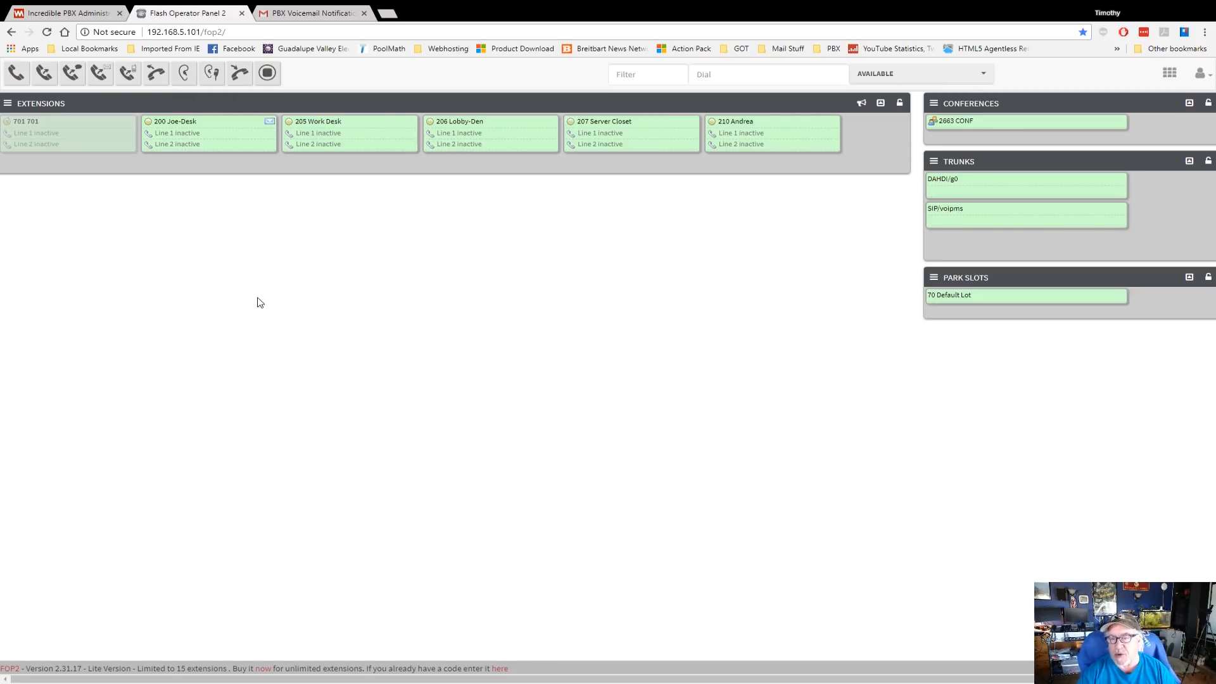
{"action": "left_click", "coordinate": [364, 12]}
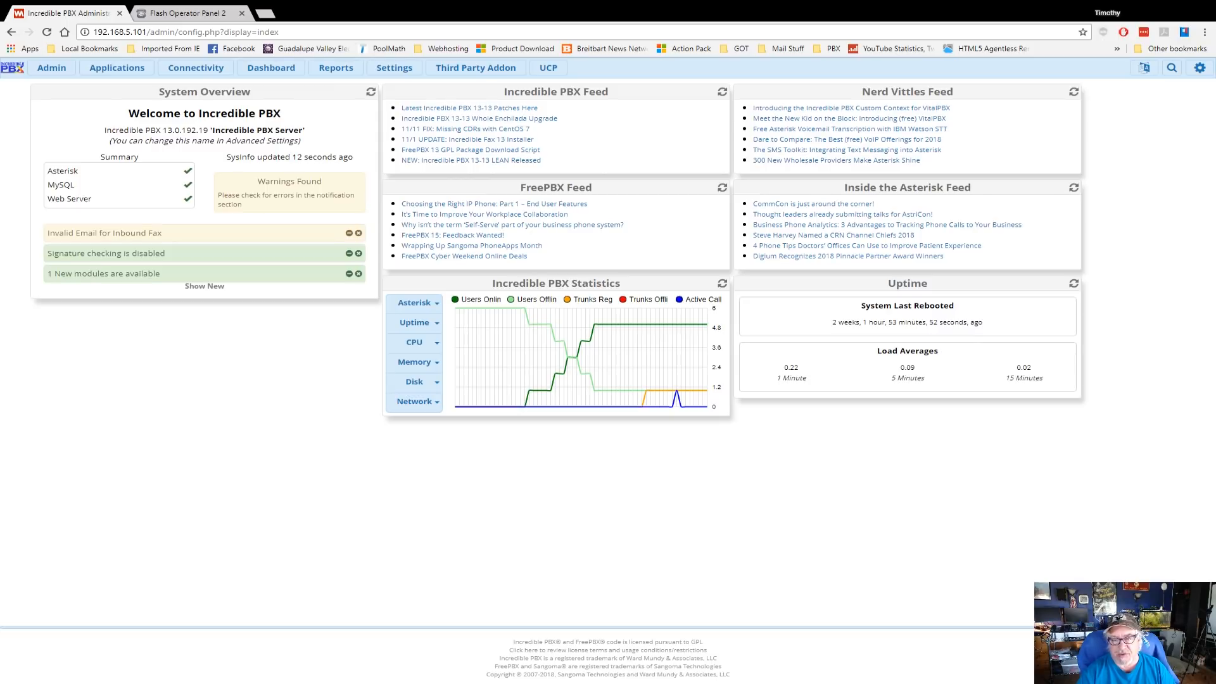
{"action": "mouse_move", "coordinate": [335, 67]}
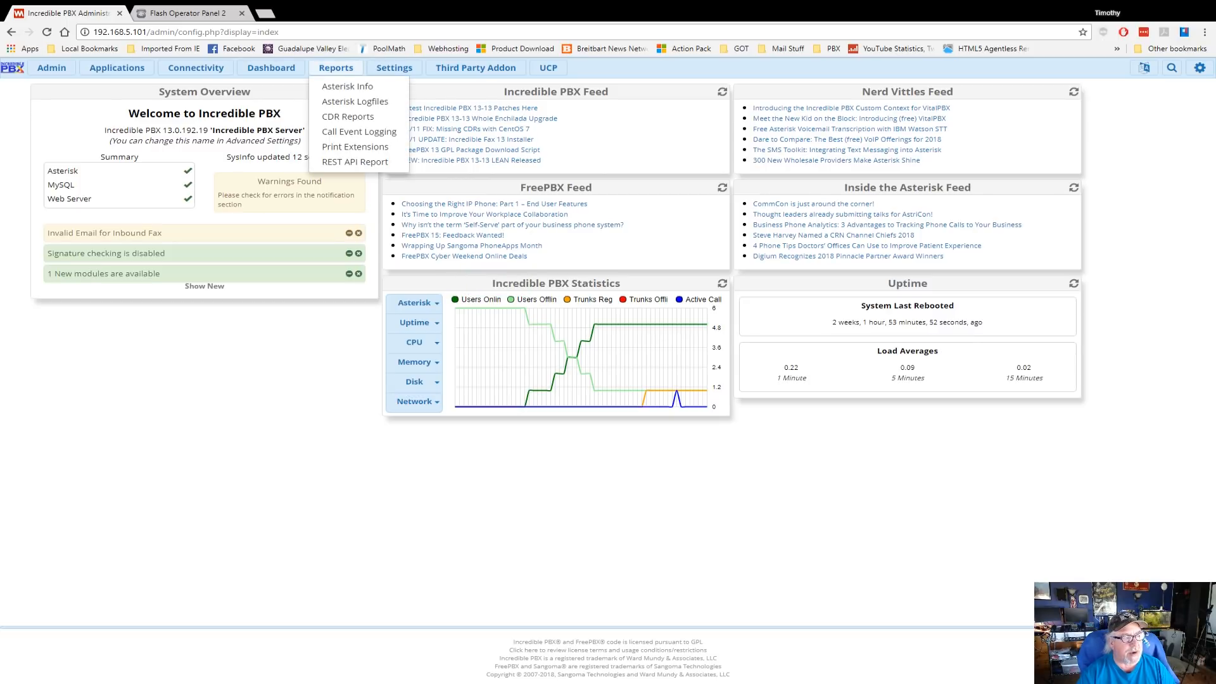
{"action": "left_click", "coordinate": [347, 87]}
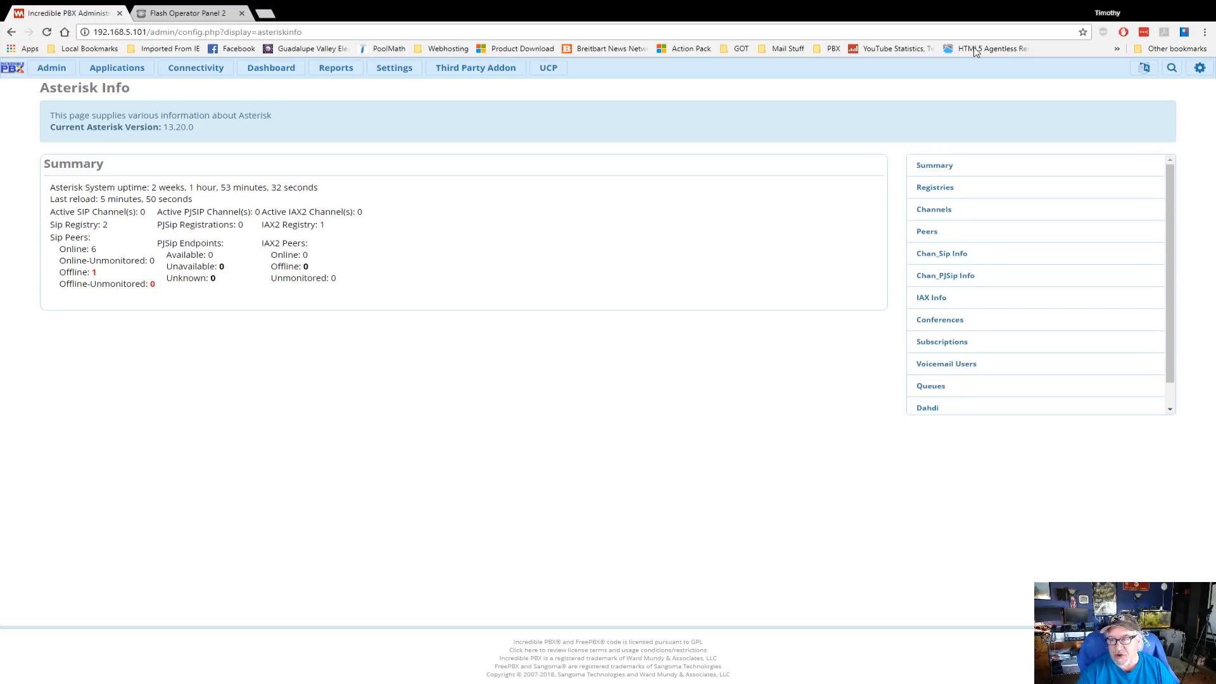
Check the Registries section of Asterisk Info and review the full log in Asterisk Logfiles.
{"action": "left_click", "coordinate": [964, 189]}
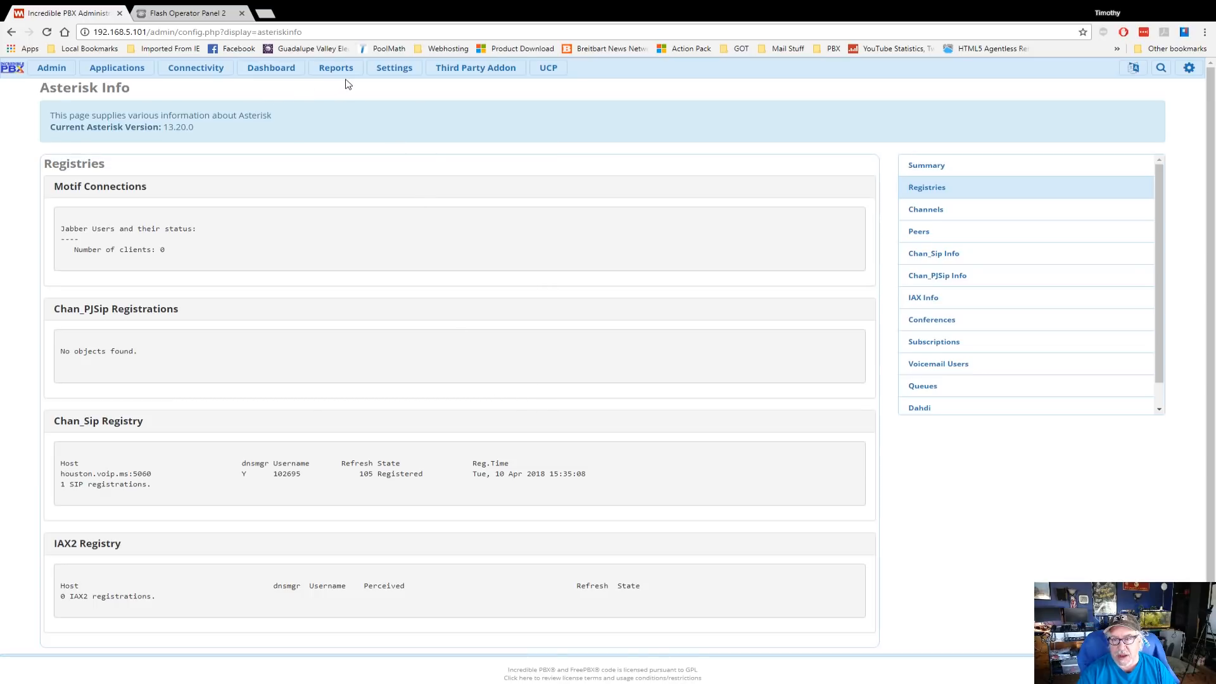
{"action": "mouse_move", "coordinate": [342, 71]}
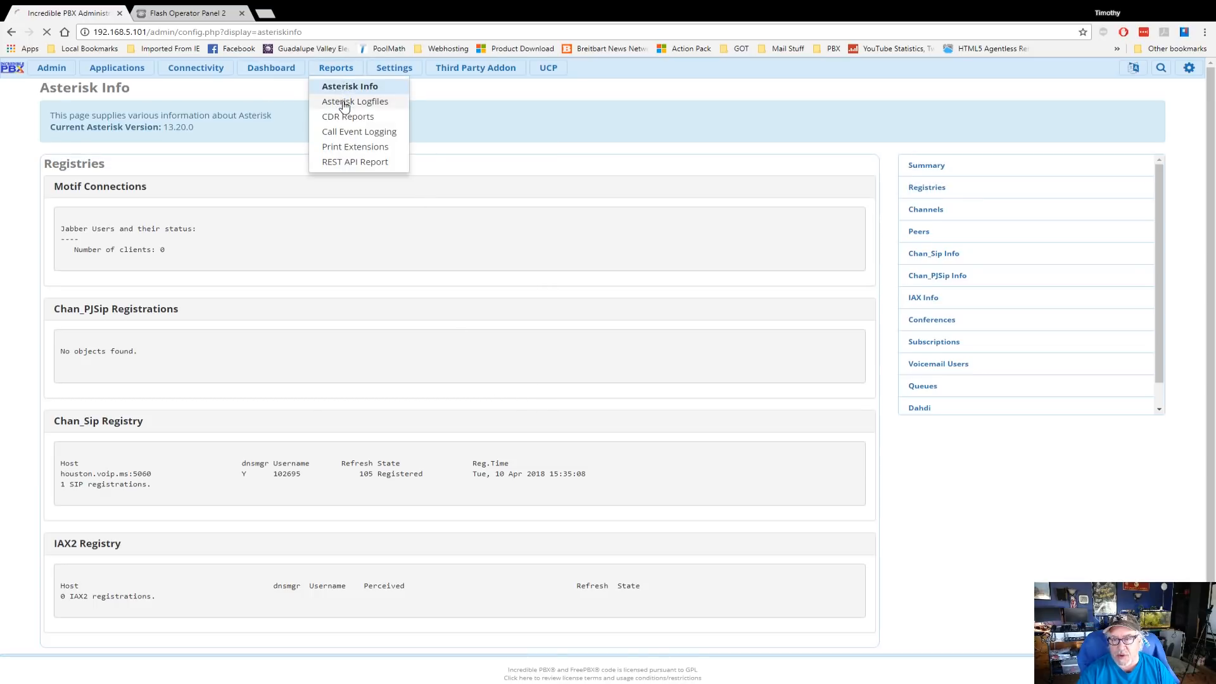
{"action": "left_click", "coordinate": [343, 103]}
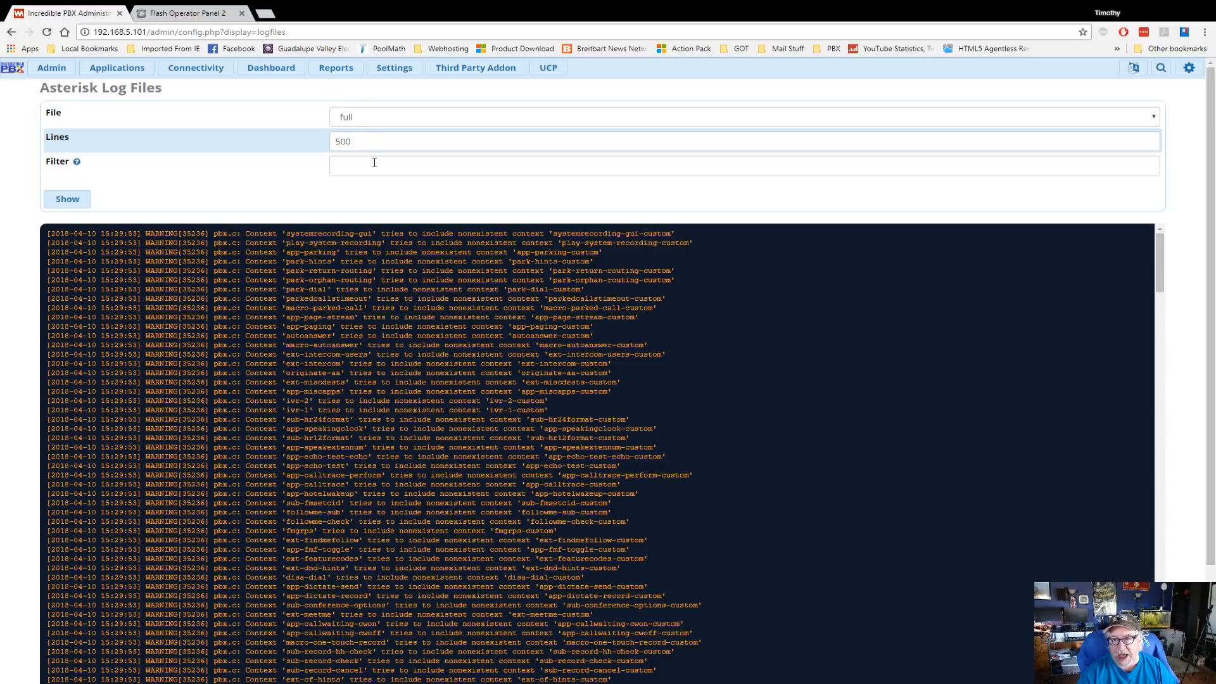
{"action": "scroll", "coordinate": [343, 421], "scroll_direction": "down", "scroll_amount": 12}
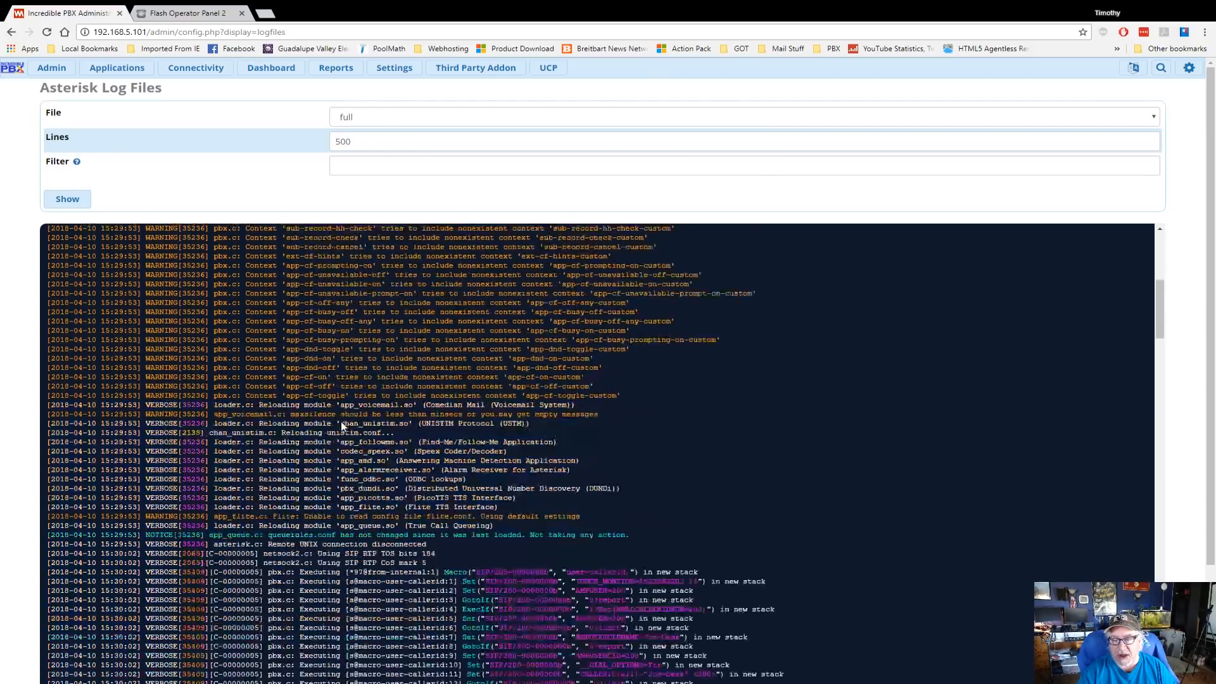
{"action": "scroll", "coordinate": [342, 421], "scroll_direction": "up", "scroll_amount": 12}
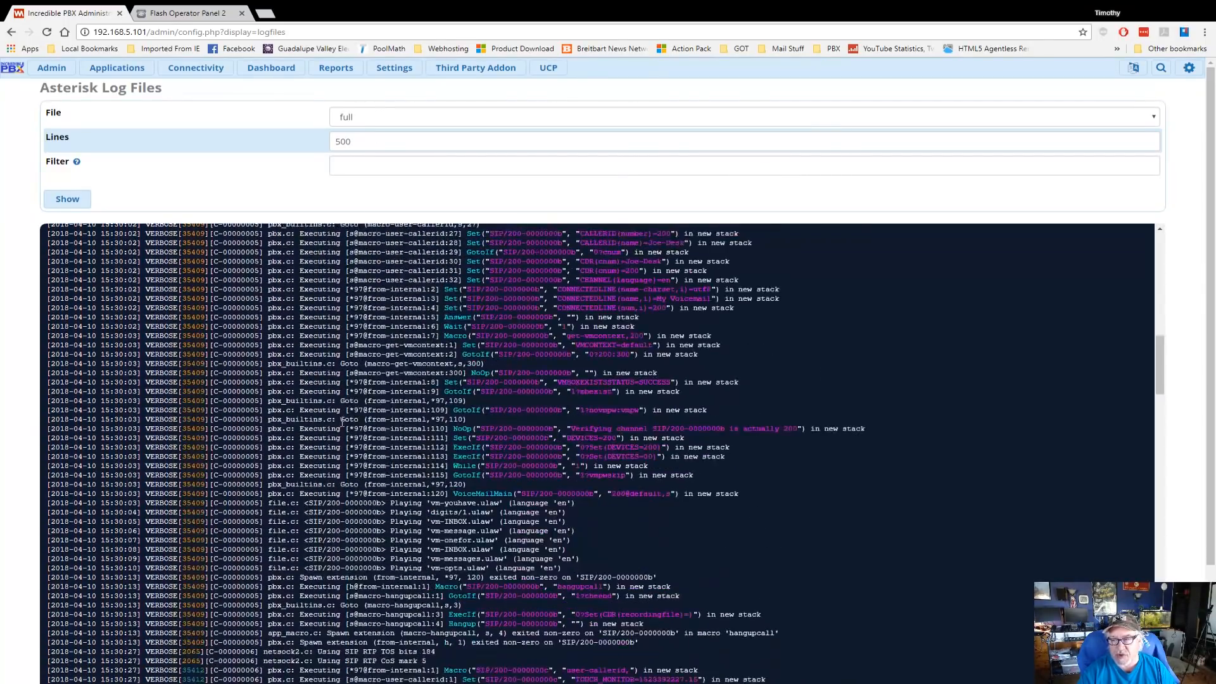
{"action": "scroll", "coordinate": [342, 424], "scroll_direction": "up", "scroll_amount": 3}
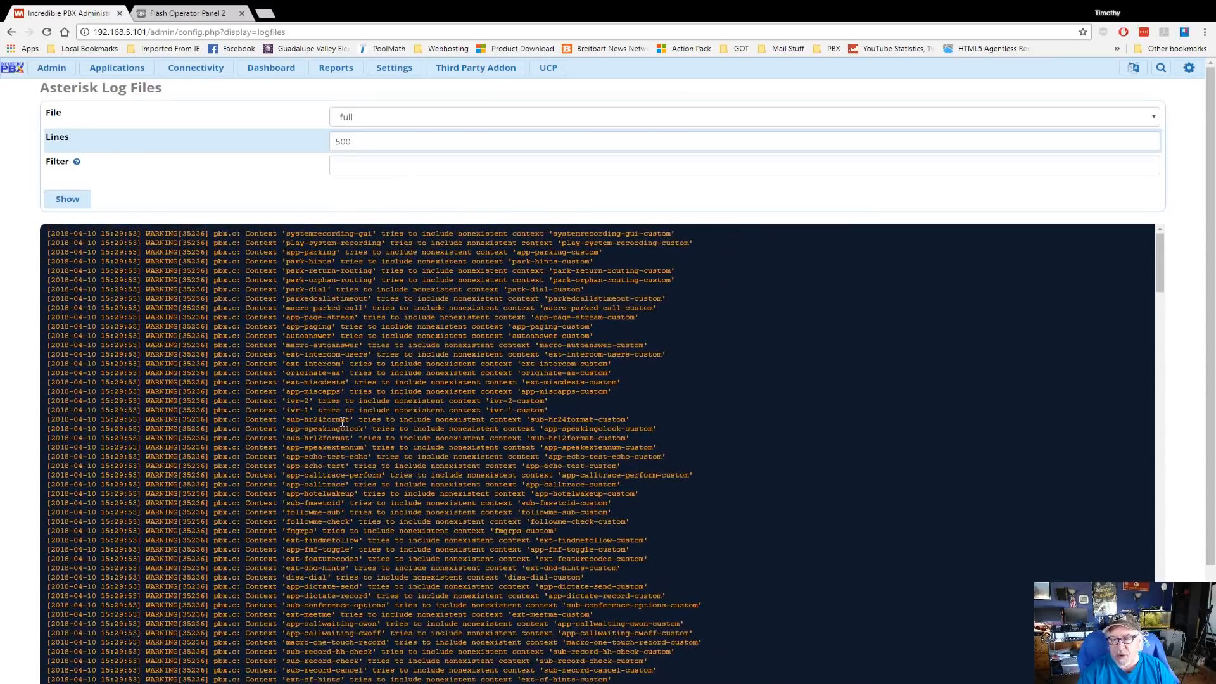
{"action": "scroll", "coordinate": [342, 421], "scroll_direction": "down", "scroll_amount": 15}
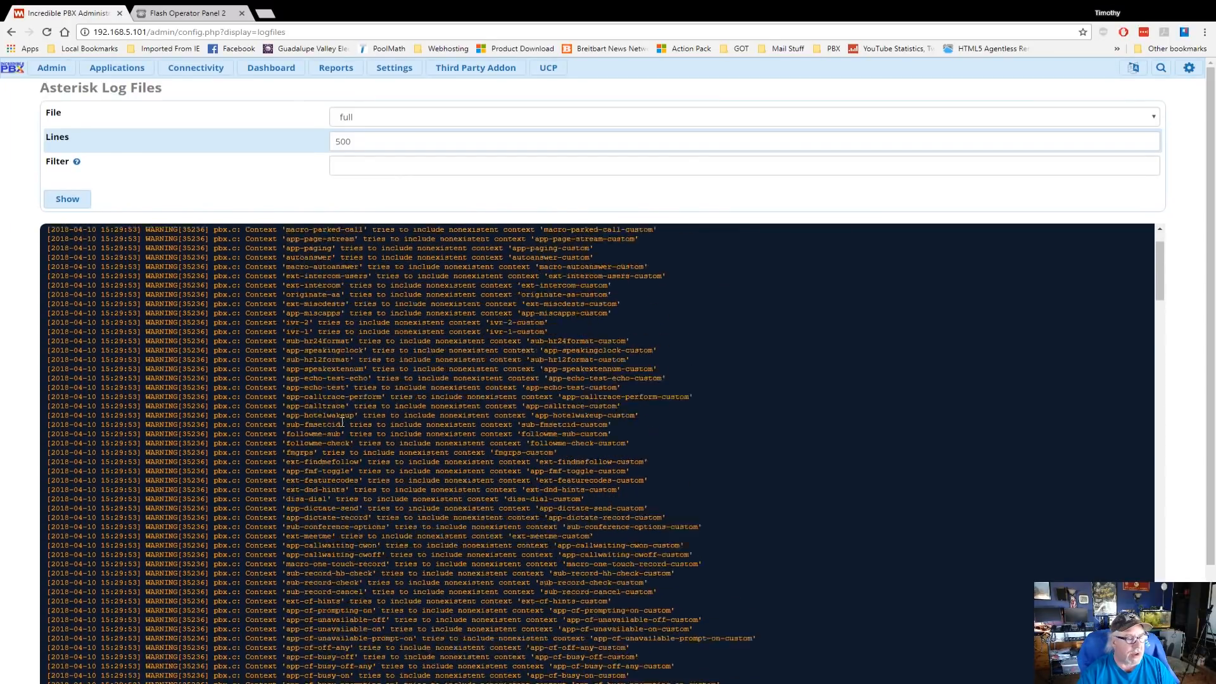
{"action": "scroll", "coordinate": [342, 421], "scroll_direction": "up", "scroll_amount": 7}
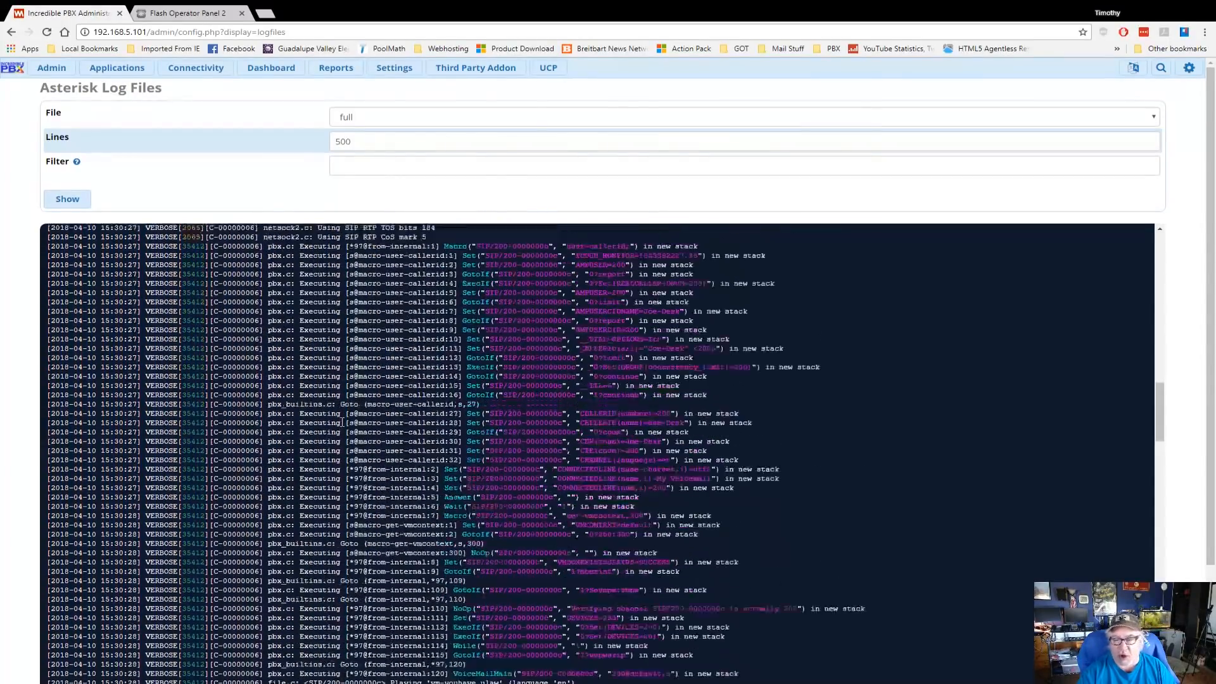
Search the CDR Reports for all call records from 01 to 31 April 2018, newest first.
{"action": "mouse_move", "coordinate": [336, 68]}
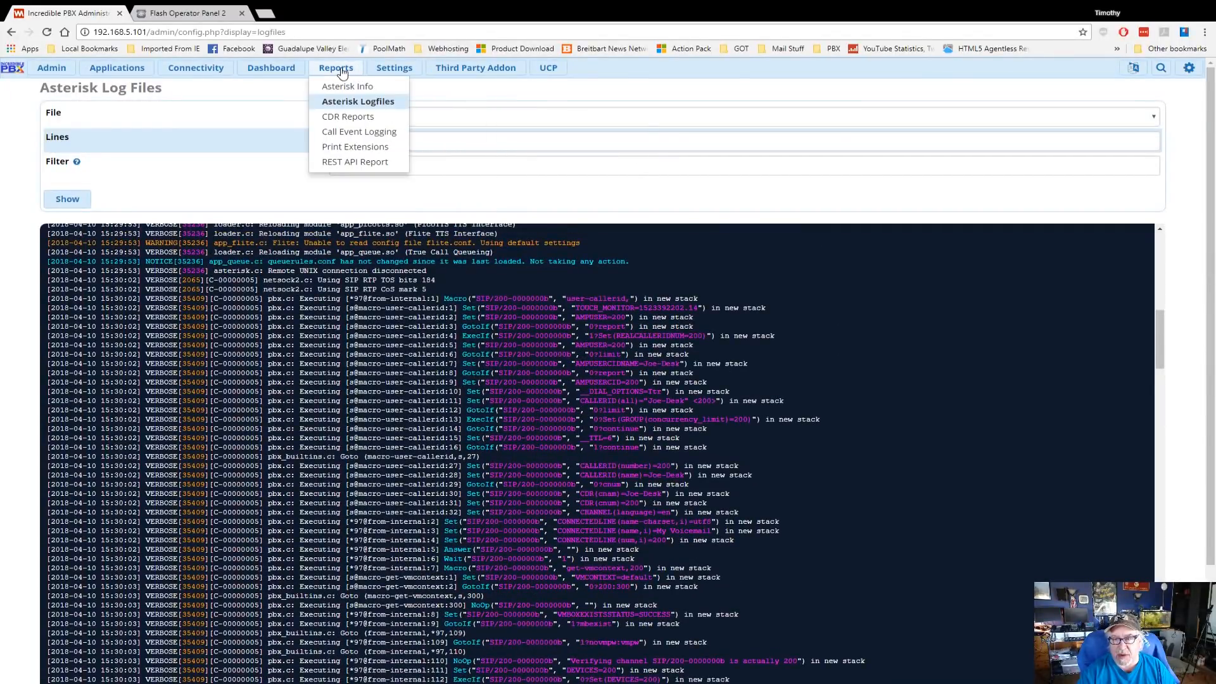
{"action": "left_click", "coordinate": [353, 121]}
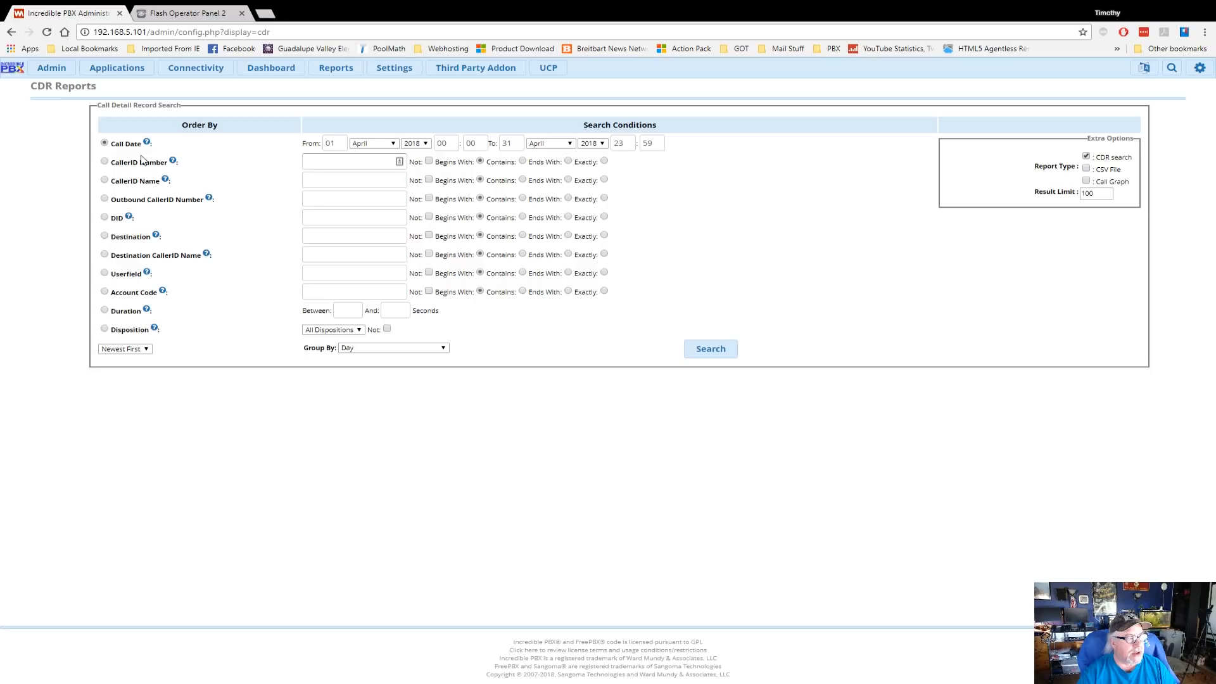
{"action": "left_click", "coordinate": [714, 352]}
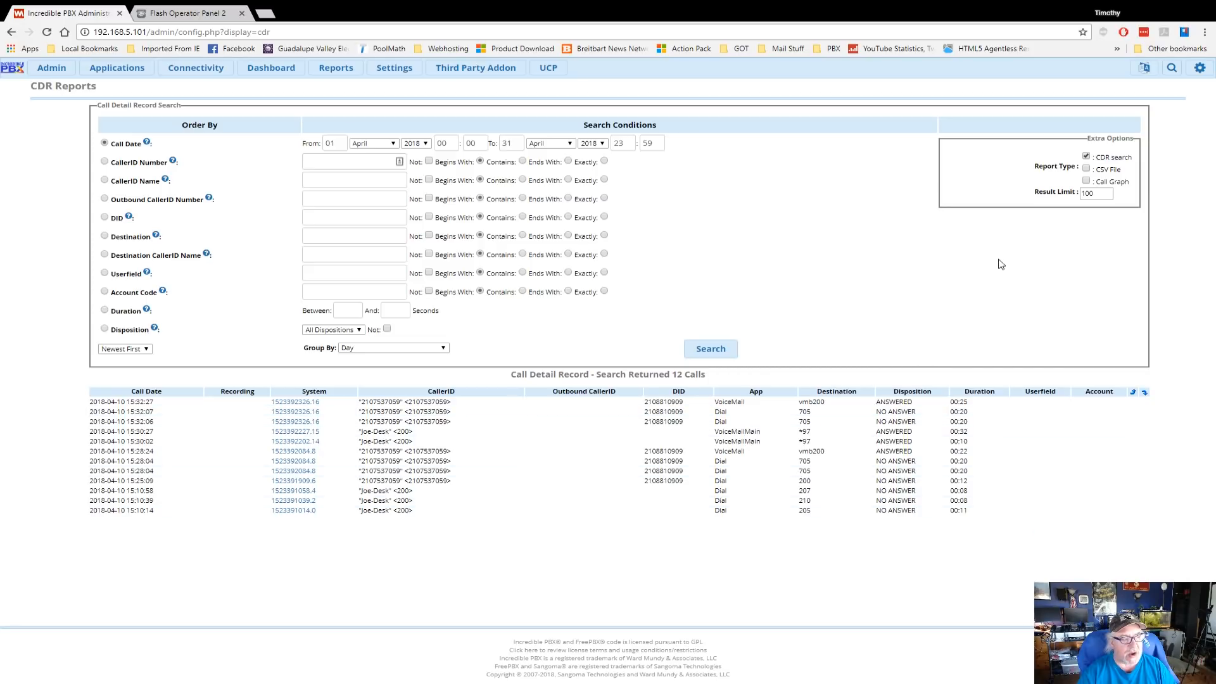
Open the Call Event Logging report and review the event details of each listed call.
{"action": "mouse_move", "coordinate": [342, 71]}
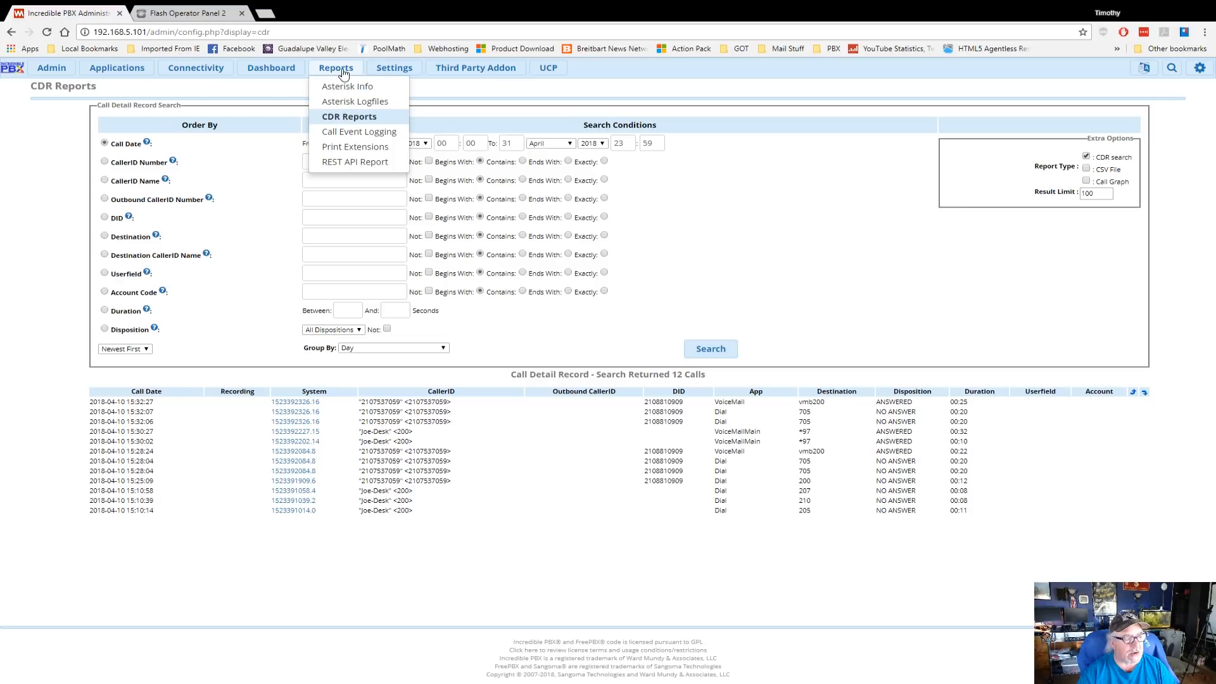
{"action": "left_click", "coordinate": [352, 134]}
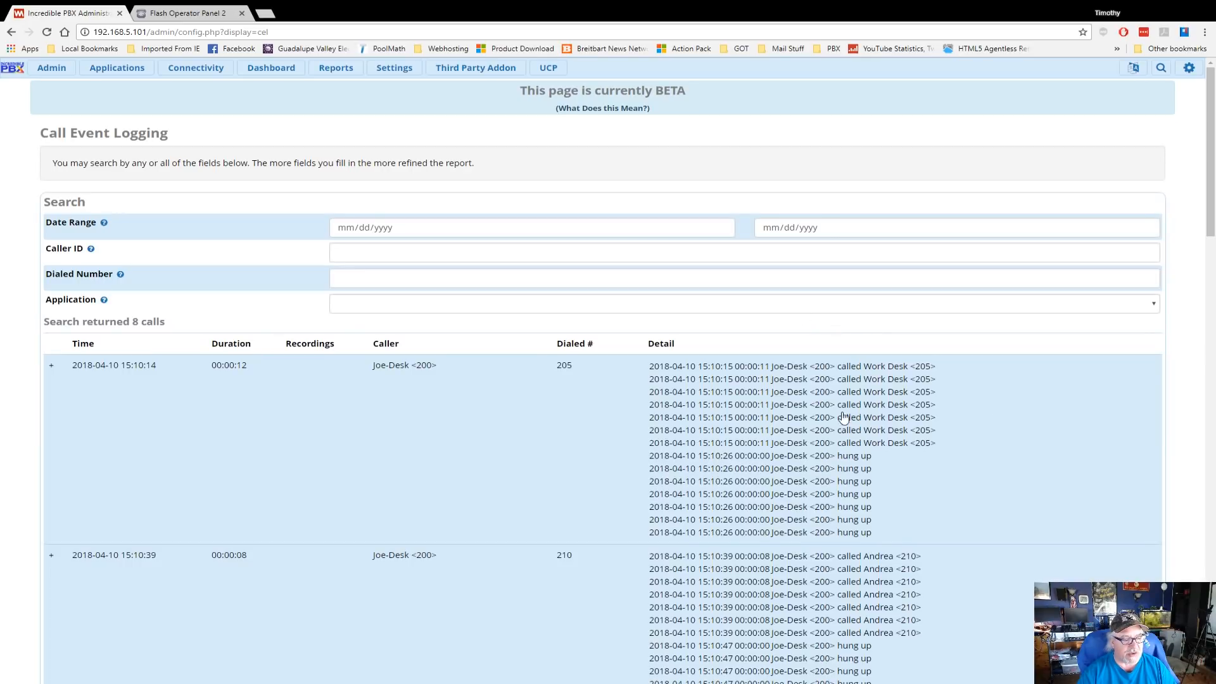
{"action": "scroll", "coordinate": [339, 395], "scroll_direction": "down", "scroll_amount": 12}
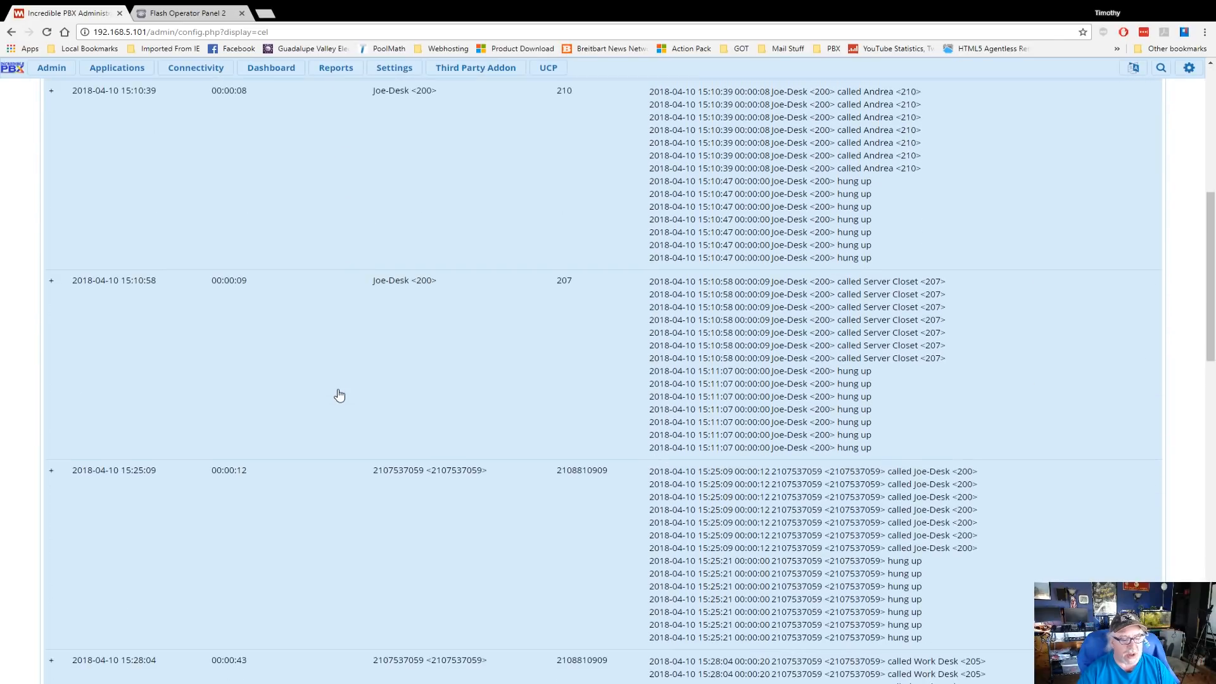
{"action": "scroll", "coordinate": [339, 396], "scroll_direction": "down", "scroll_amount": 8}
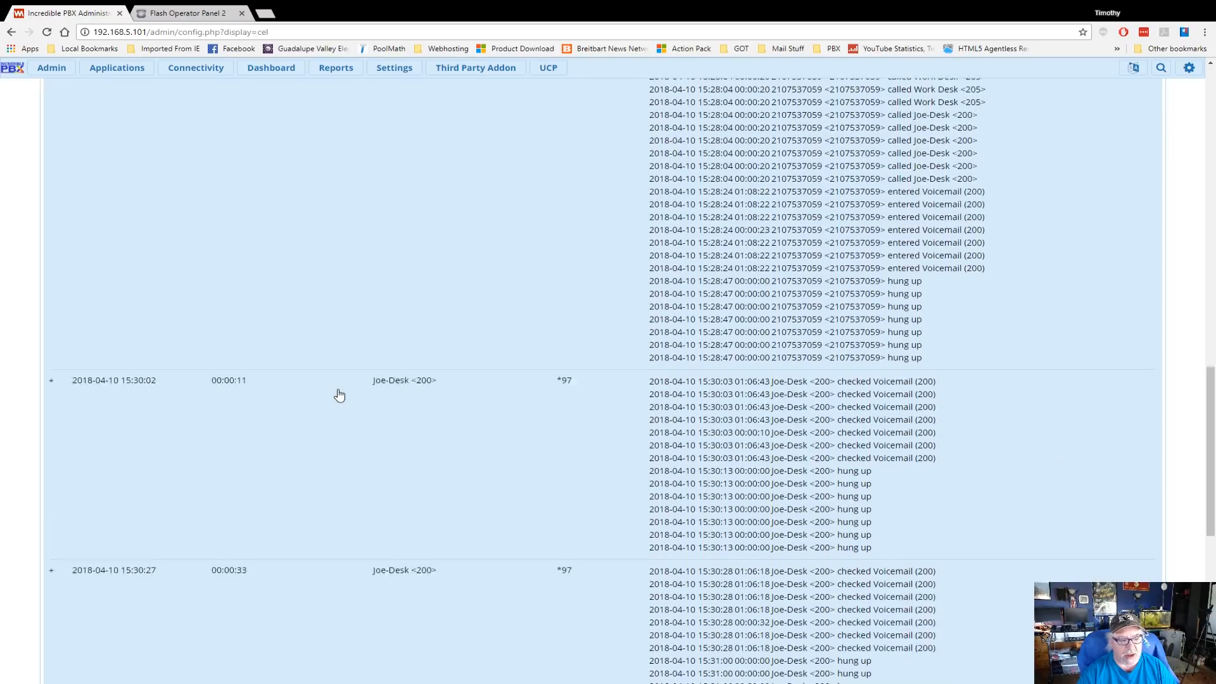
{"action": "scroll", "coordinate": [340, 395], "scroll_direction": "up", "scroll_amount": 10}
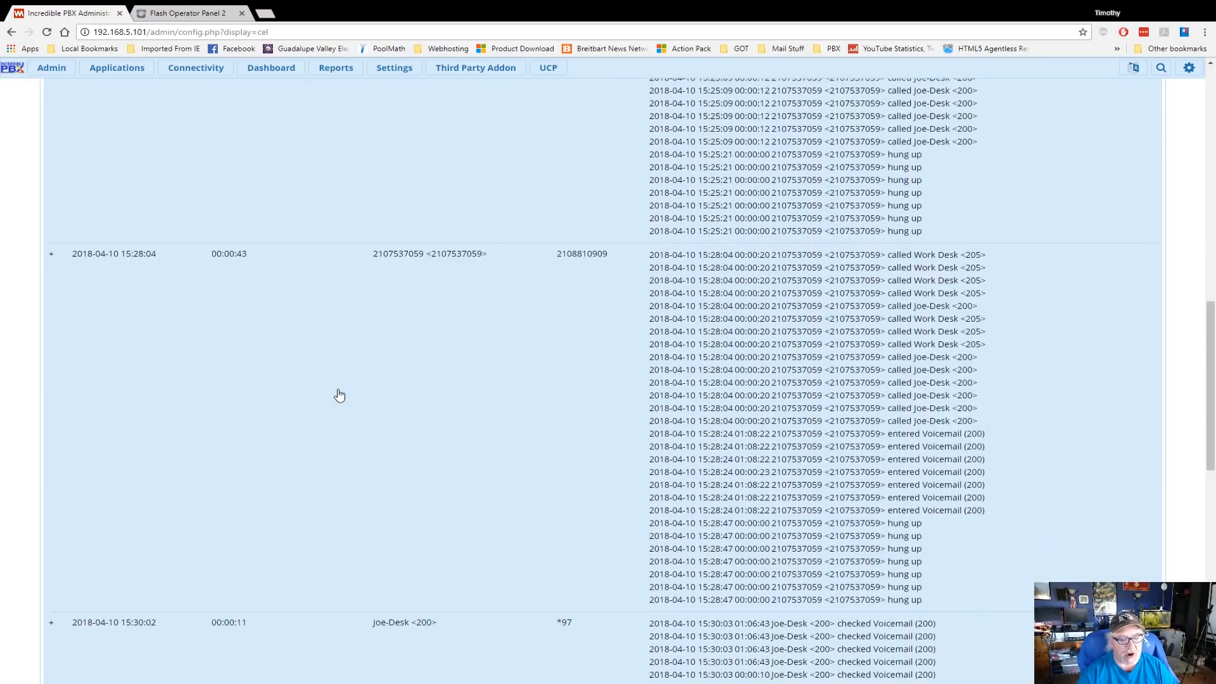
{"action": "scroll", "coordinate": [340, 396], "scroll_direction": "up", "scroll_amount": 4}
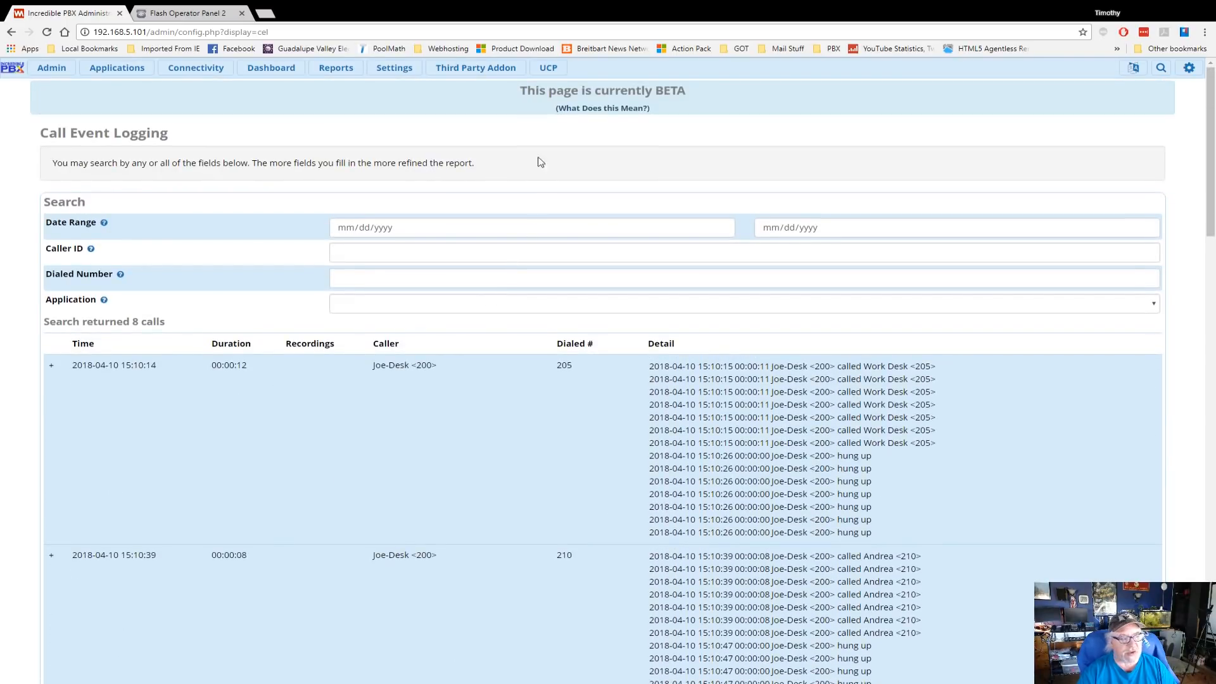
Return to the dashboard and view the extensions and trunks in Flash Operator Panel 2.
{"action": "mouse_move", "coordinate": [345, 73]}
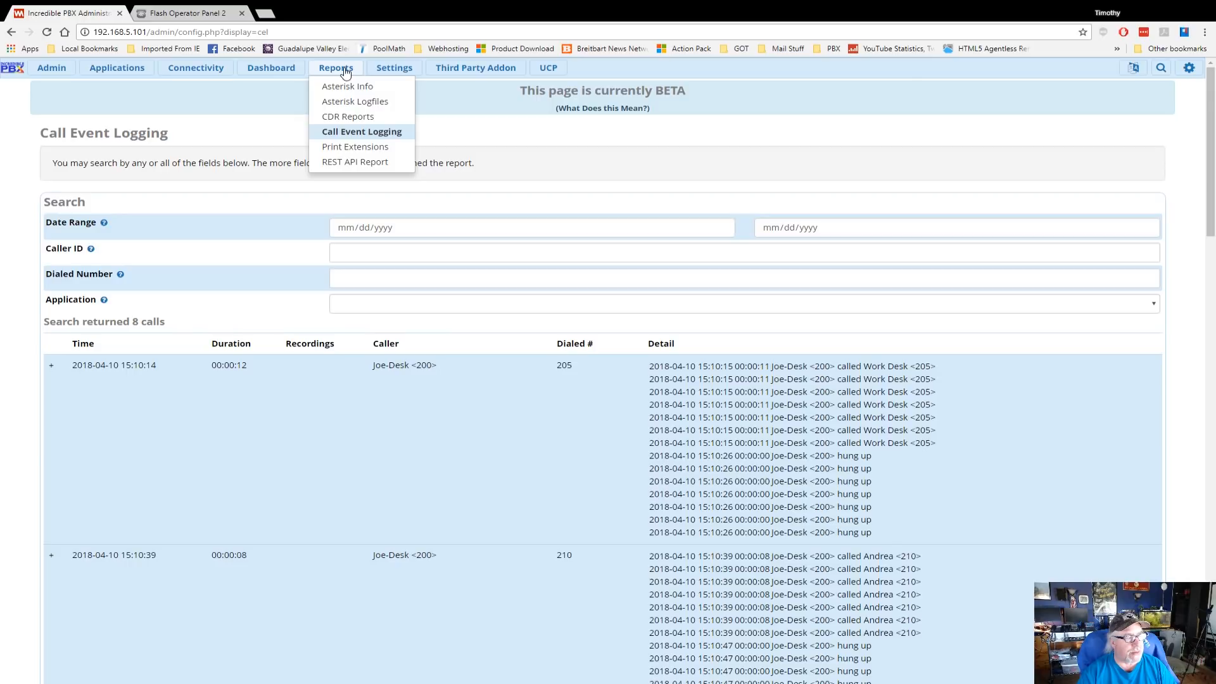
{"action": "left_click", "coordinate": [273, 74]}
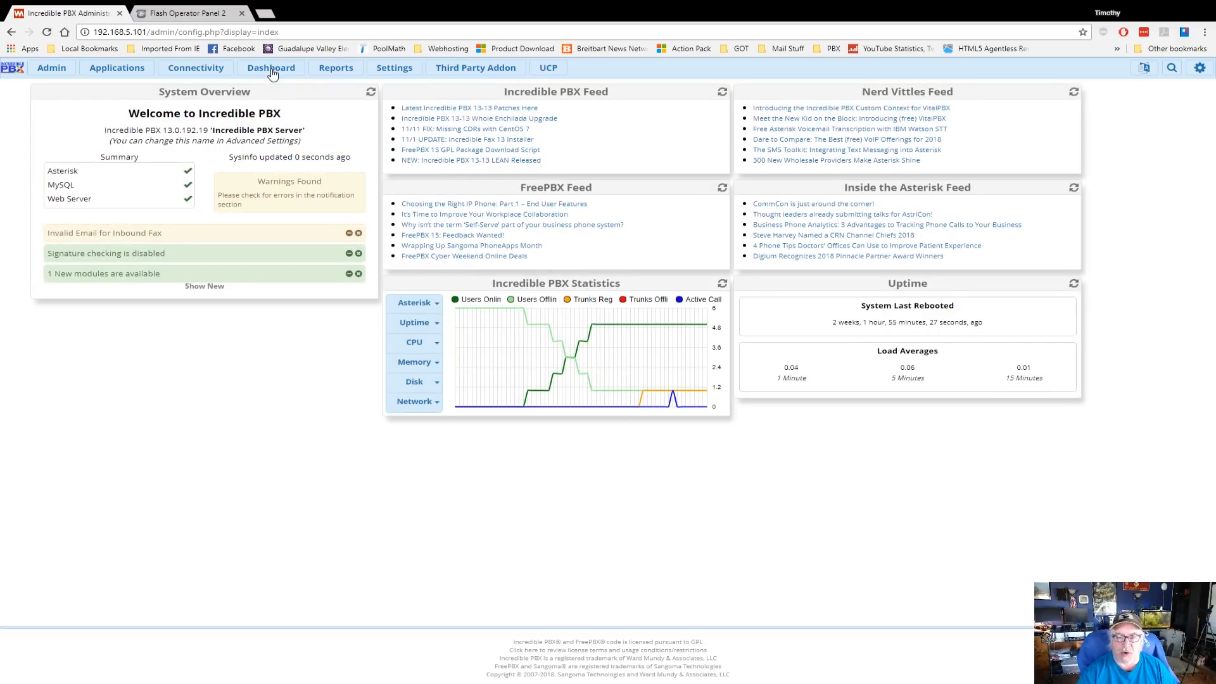
{"action": "left_click", "coordinate": [187, 14]}
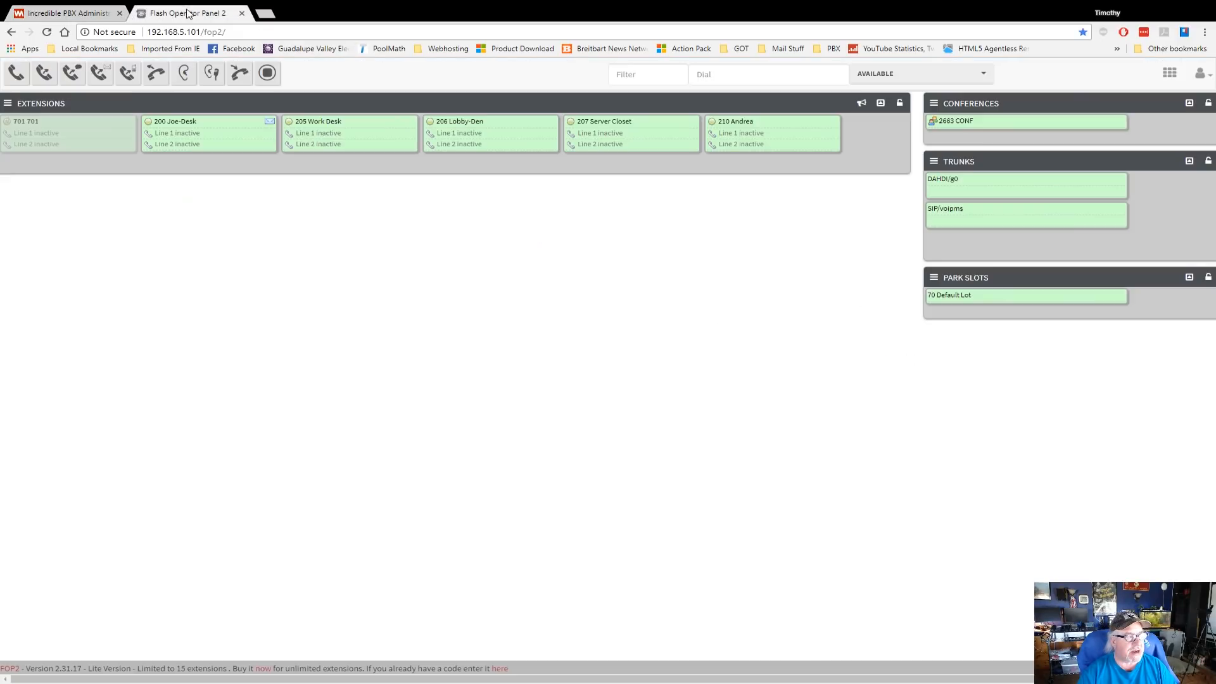
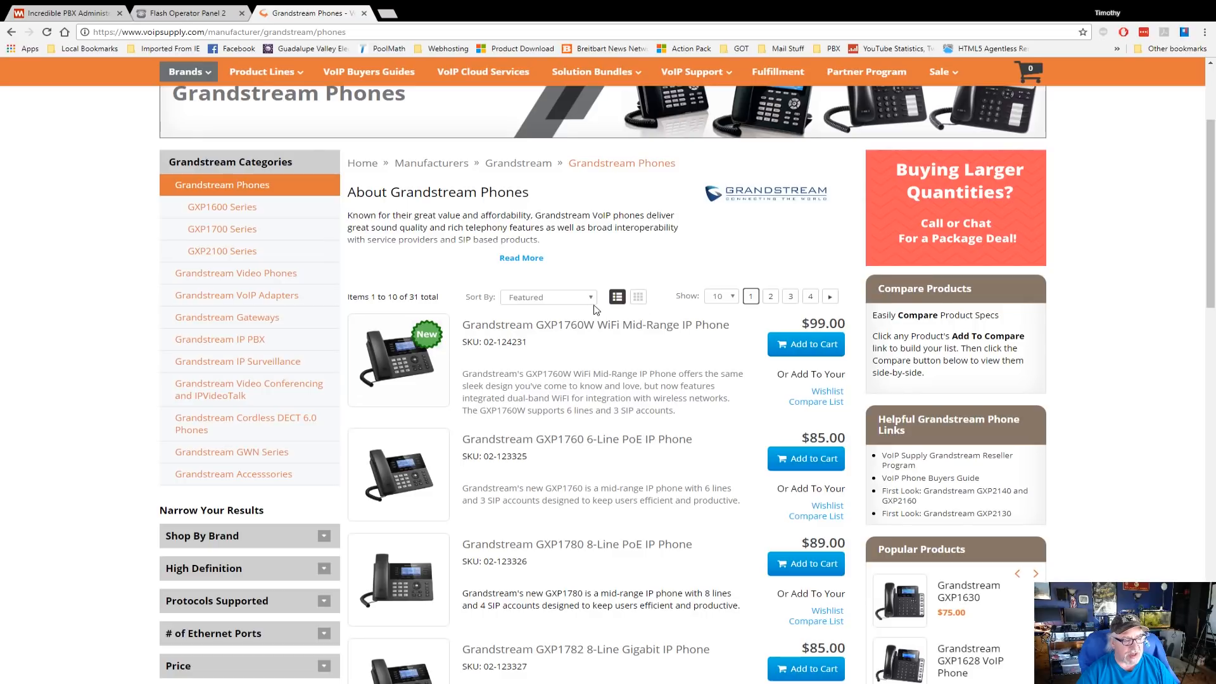
On the VoIP Supply website, sort the Grandstream phones by Price (Low to High) and review the listed models and prices.
{"action": "left_click", "coordinate": [543, 329]}
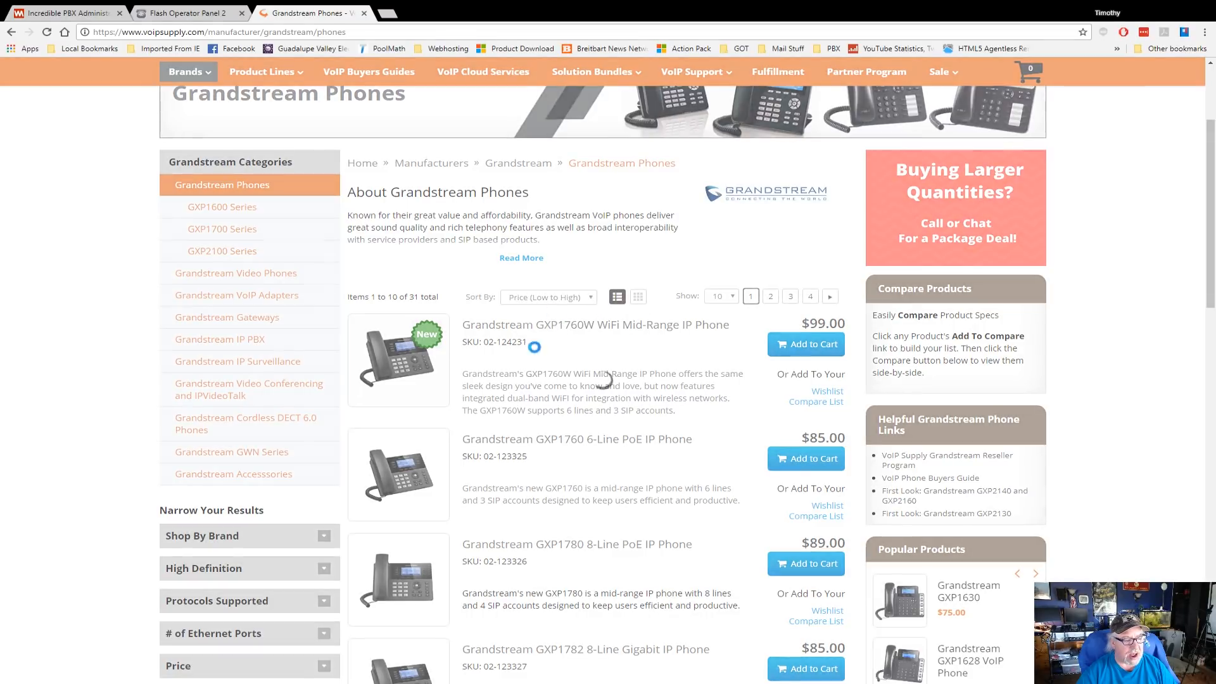
{"action": "scroll", "coordinate": [536, 392], "scroll_direction": "down", "scroll_amount": 3}
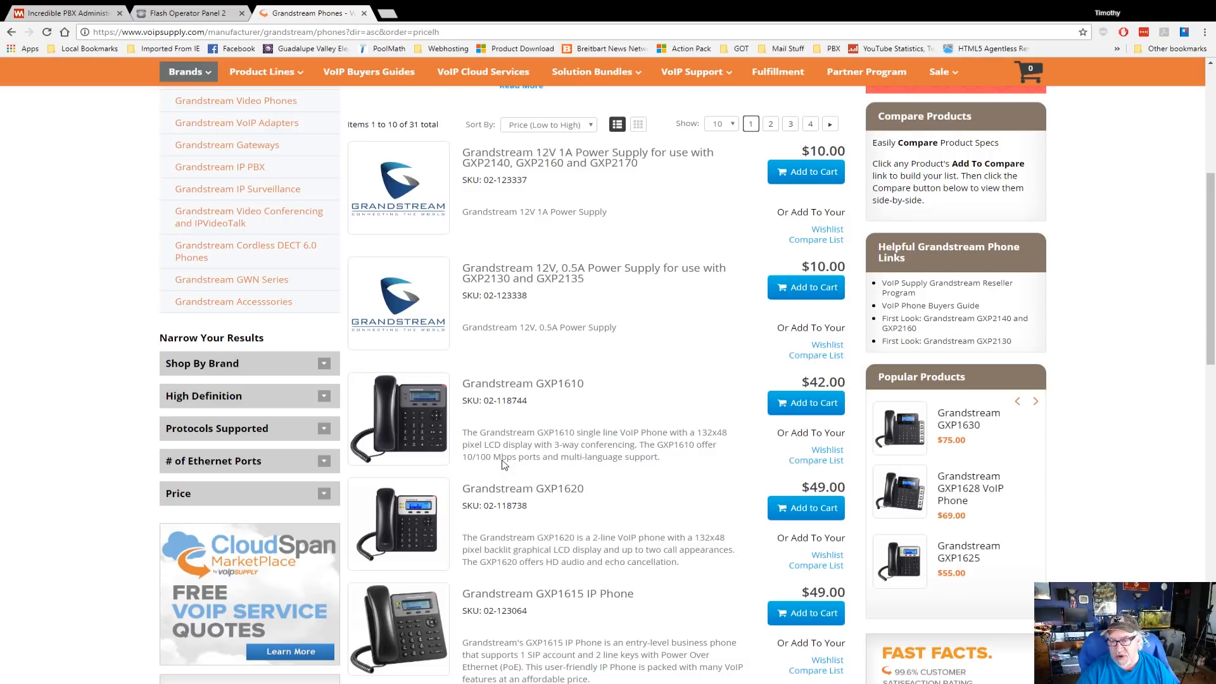
{"action": "scroll", "coordinate": [505, 465], "scroll_direction": "down", "scroll_amount": 1}
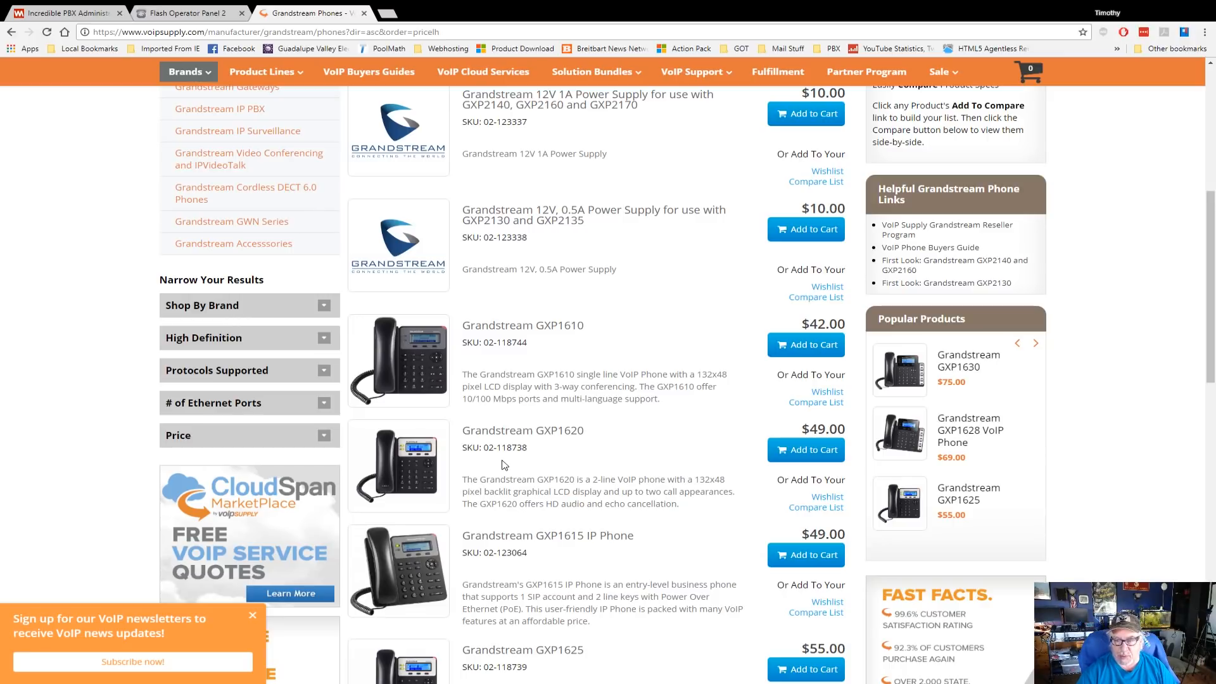
{"action": "scroll", "coordinate": [505, 464], "scroll_direction": "down", "scroll_amount": 3}
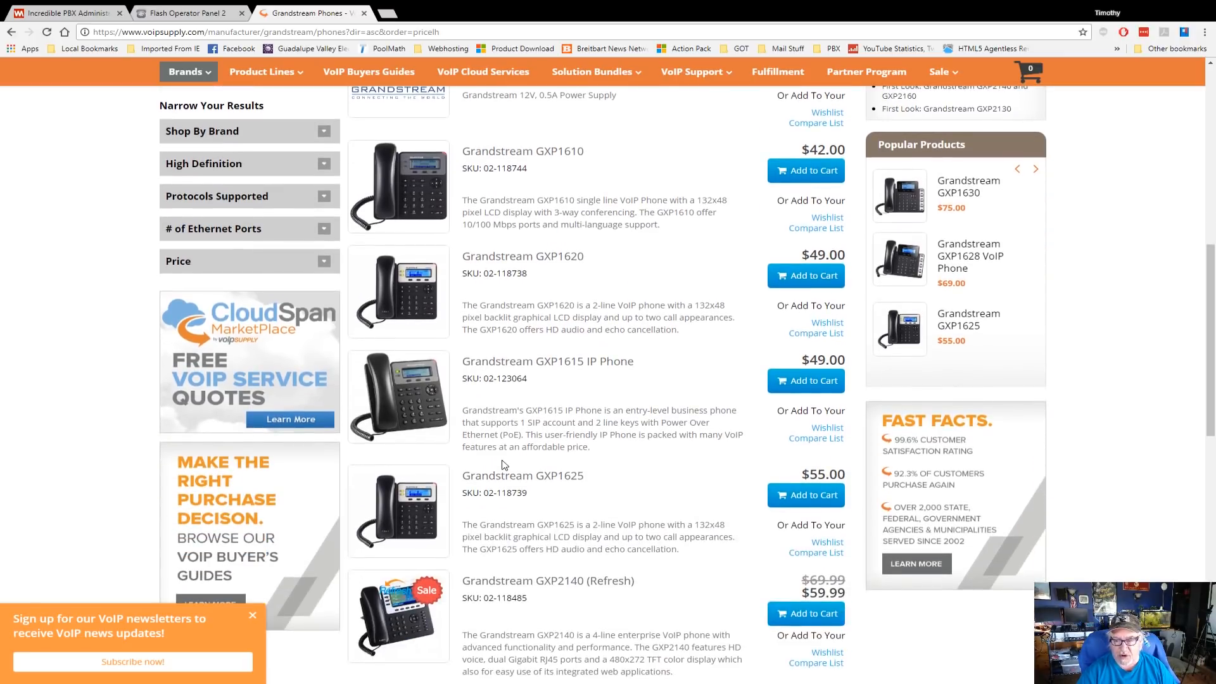
{"action": "scroll", "coordinate": [505, 465], "scroll_direction": "down", "scroll_amount": 4}
{"action": "scroll", "coordinate": [504, 464], "scroll_direction": "down", "scroll_amount": 1}
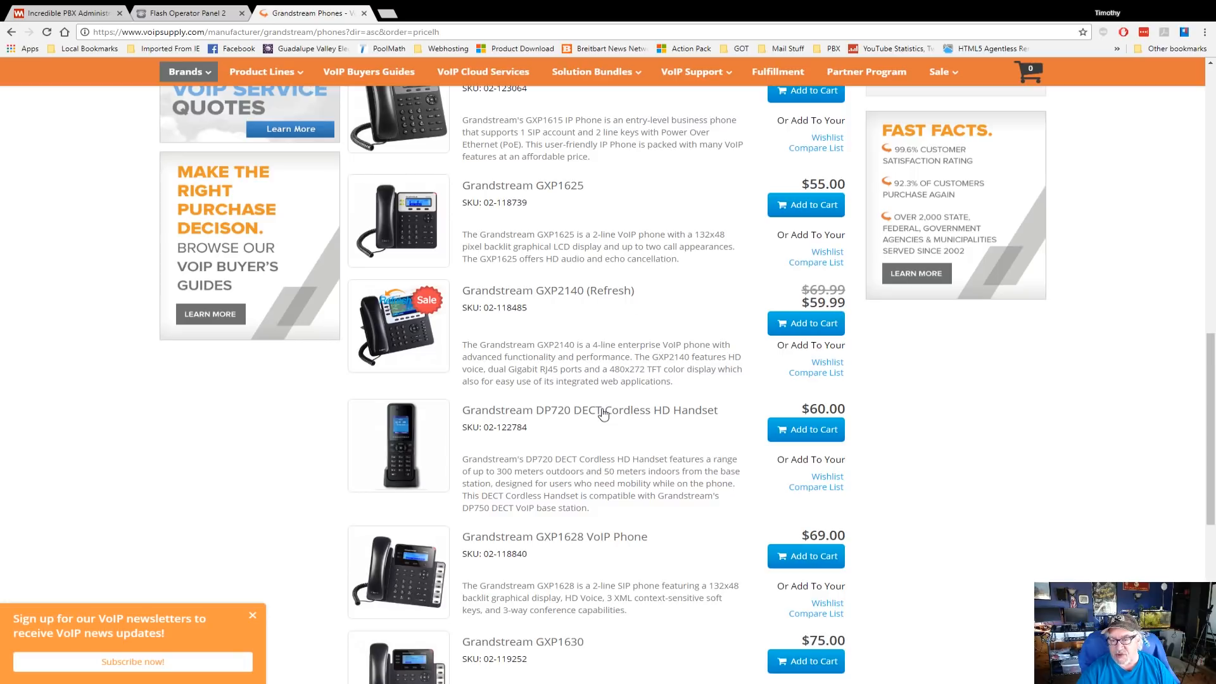
{"action": "scroll", "coordinate": [603, 414], "scroll_direction": "up", "scroll_amount": 8}
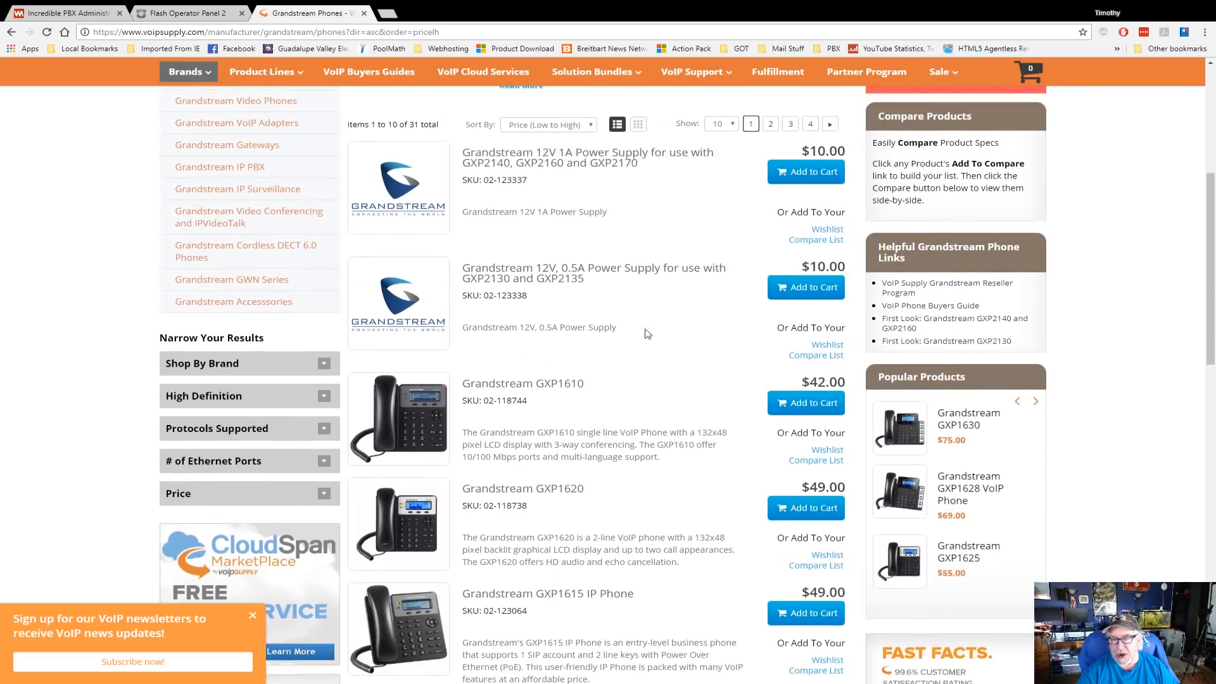
{"action": "scroll", "coordinate": [674, 468], "scroll_direction": "up", "scroll_amount": 6}
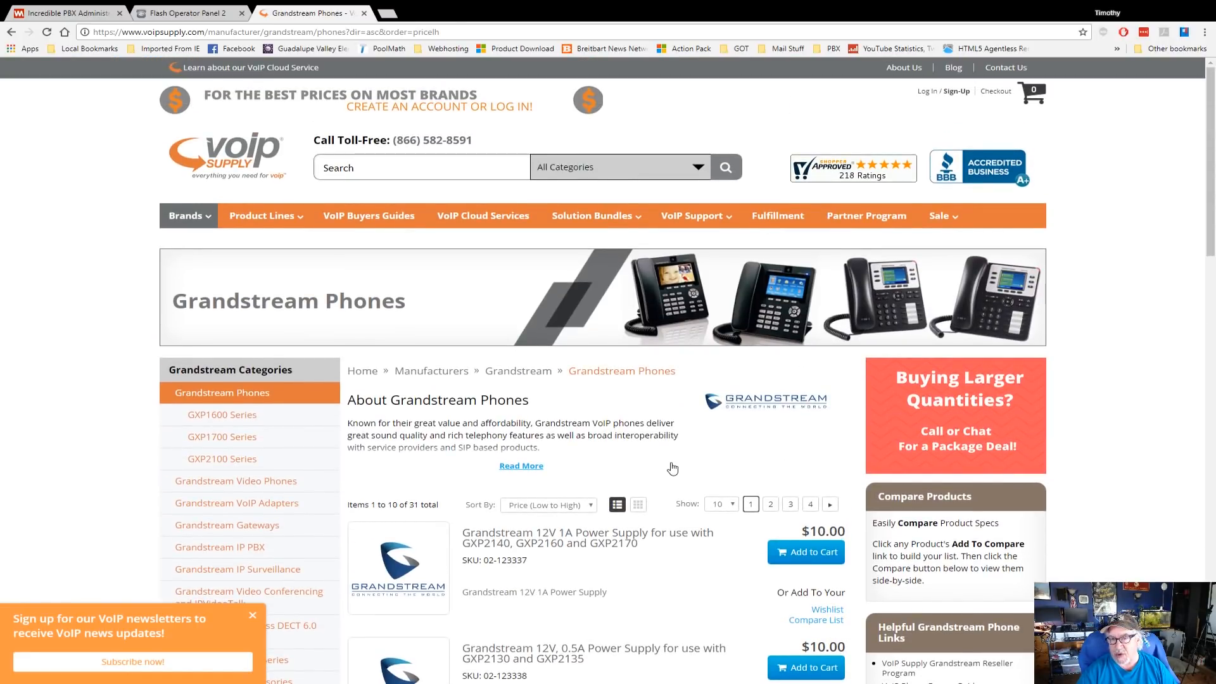
{"action": "scroll", "coordinate": [673, 468], "scroll_direction": "down", "scroll_amount": 7}
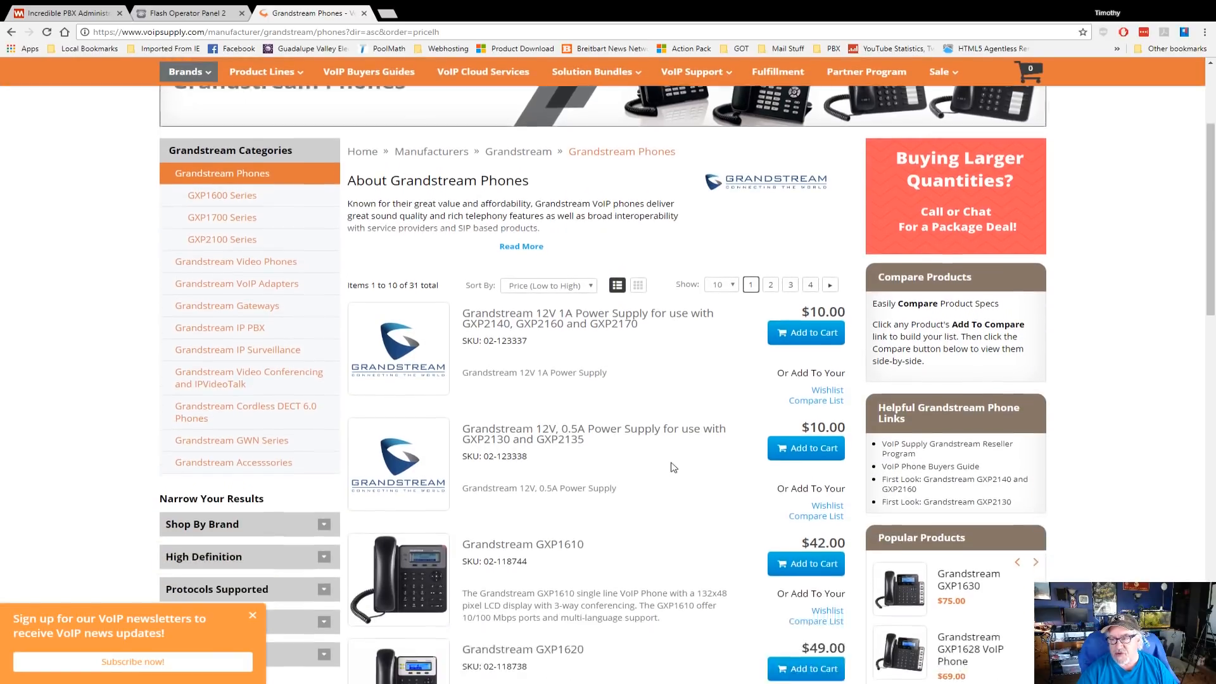
{"action": "scroll", "coordinate": [673, 467], "scroll_direction": "down", "scroll_amount": 12}
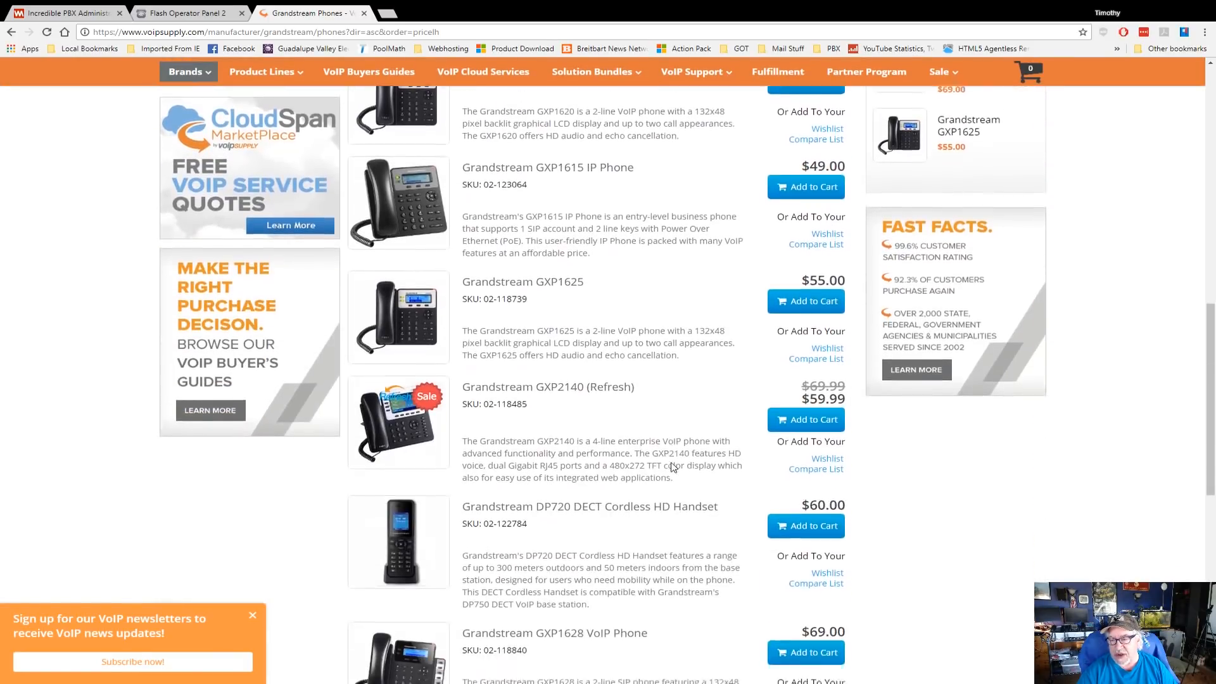
{"action": "scroll", "coordinate": [672, 467], "scroll_direction": "down", "scroll_amount": 3}
{"action": "scroll", "coordinate": [672, 467], "scroll_direction": "up", "scroll_amount": 15}
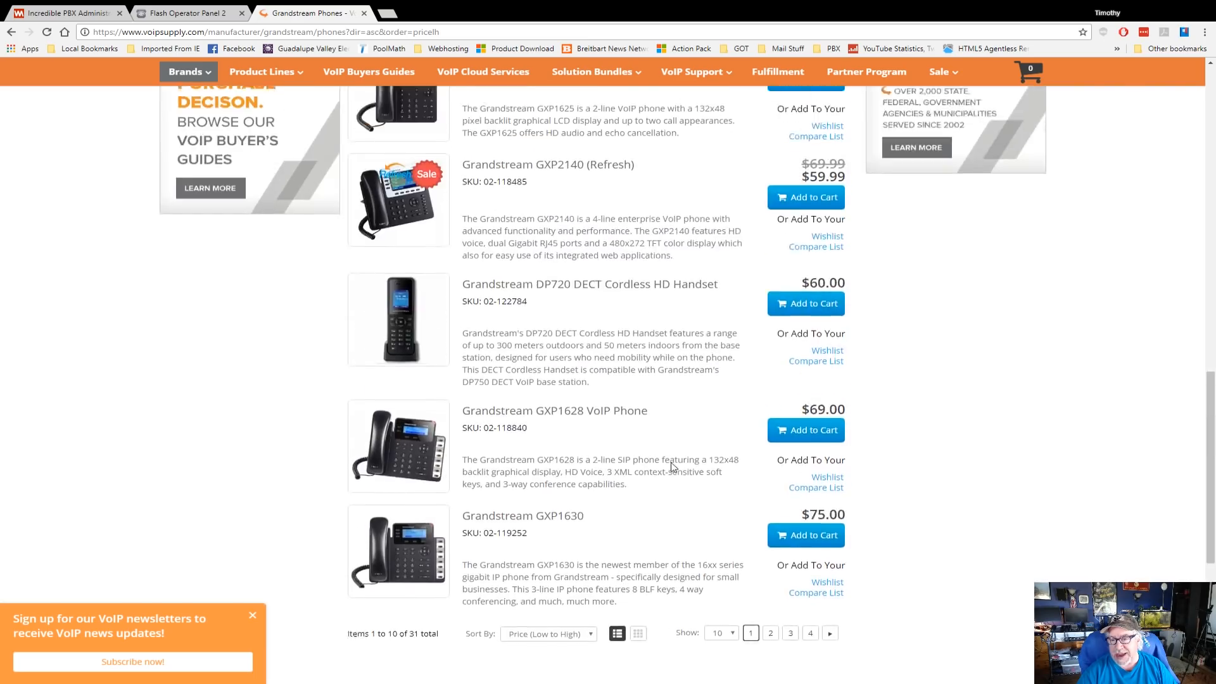
{"action": "scroll", "coordinate": [673, 468], "scroll_direction": "up", "scroll_amount": 4}
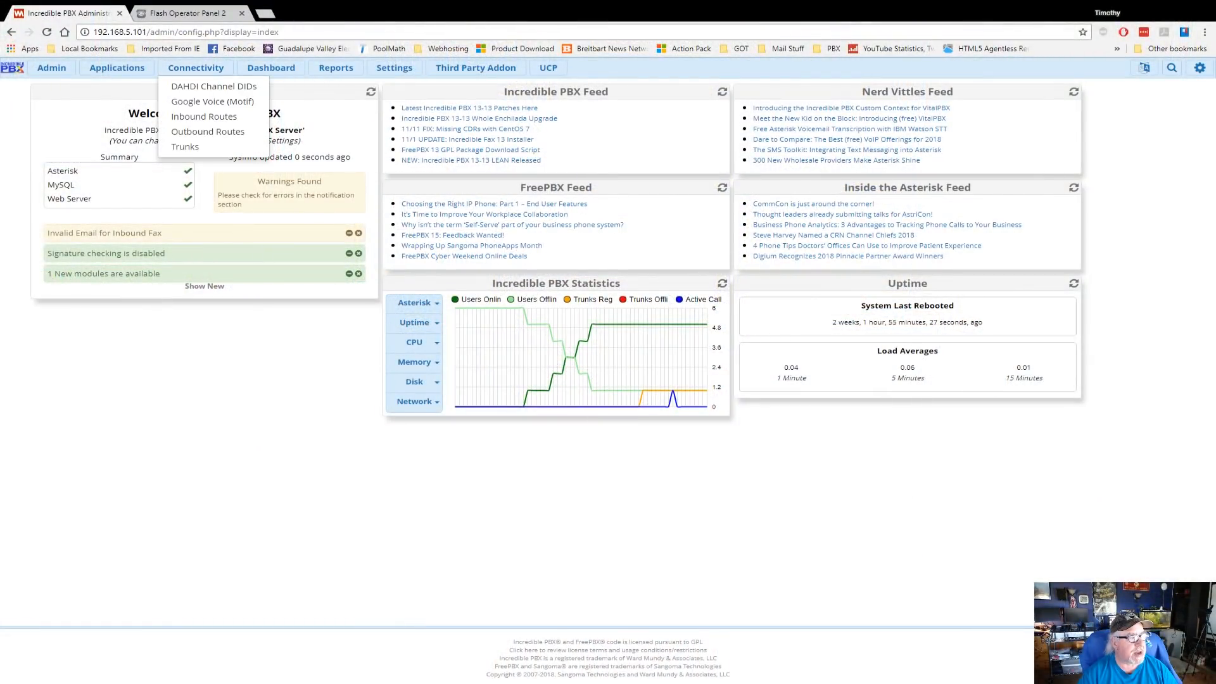
Start a new outbound route and name it voipms-out.
{"action": "left_click", "coordinate": [208, 132]}
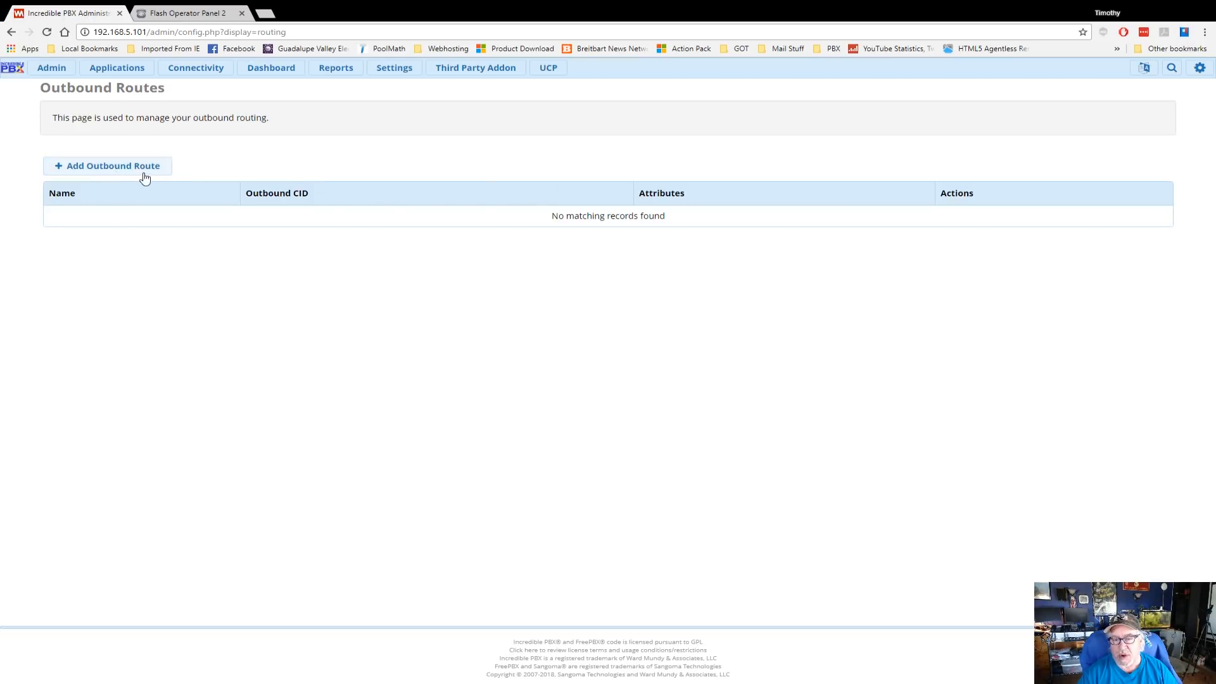
{"action": "left_click", "coordinate": [114, 166]}
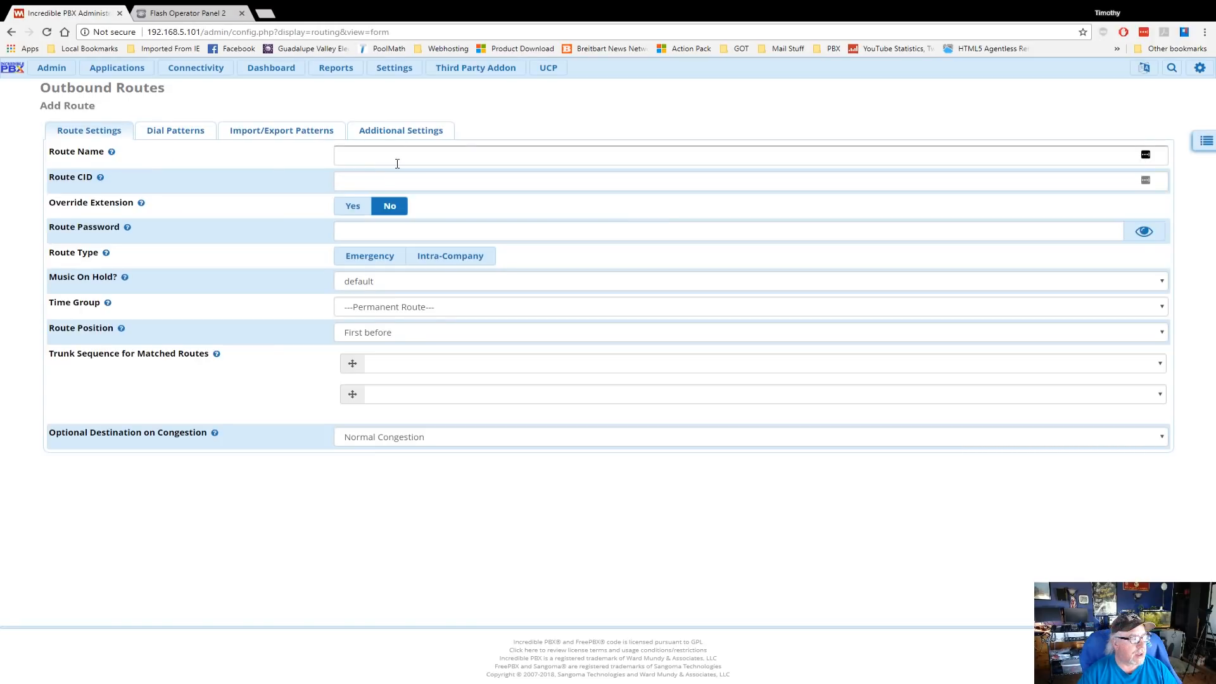
{"action": "left_click", "coordinate": [406, 160]}
{"action": "type", "text": "v"}
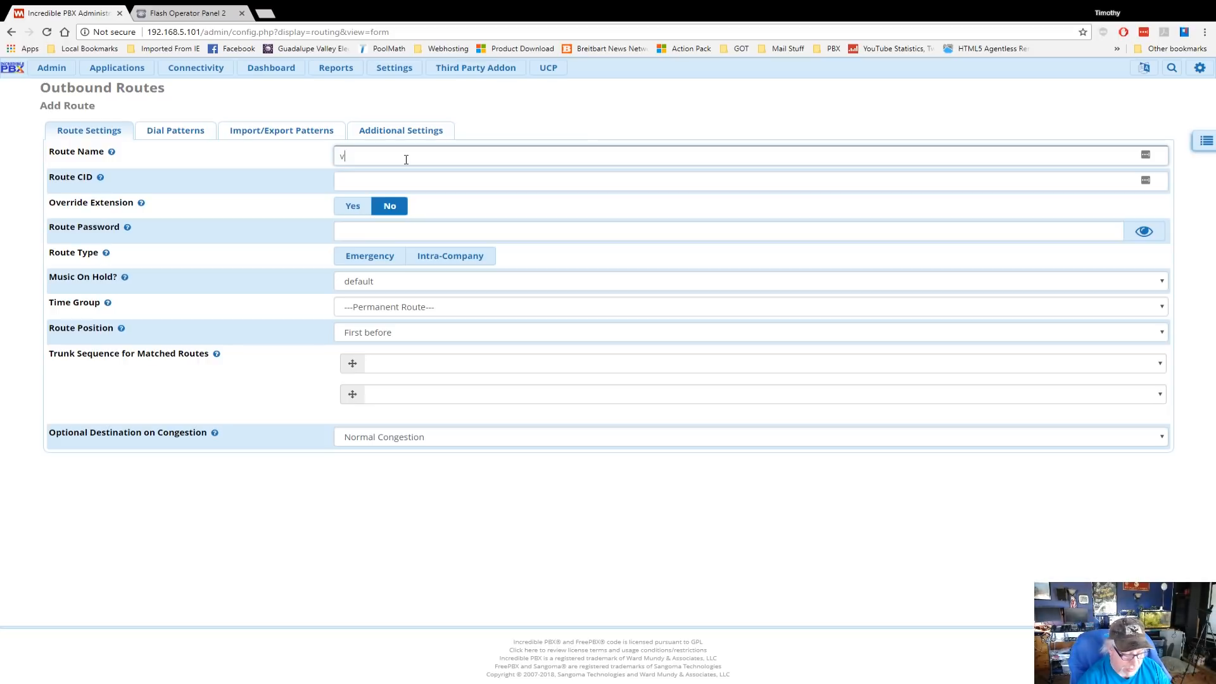
{"action": "type", "text": "oipms-out"}
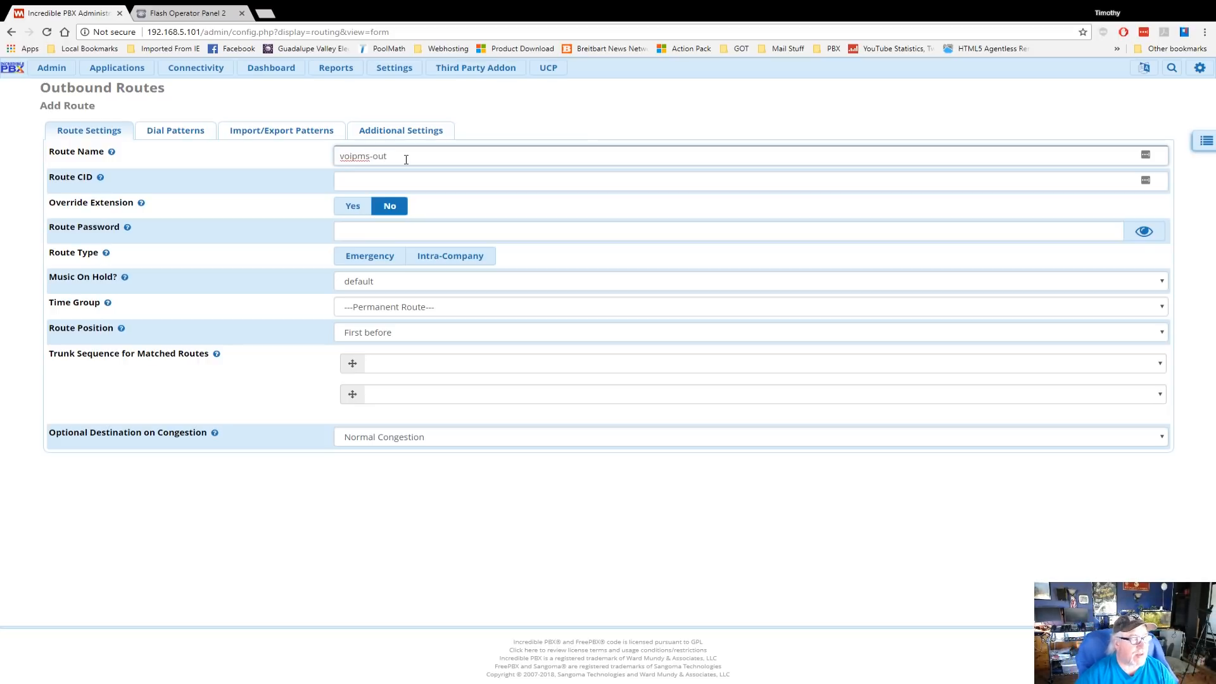
Read the help for Route CID and leave it blank, and set the first trunk in the route's trunk sequence to VoIPms.
{"action": "left_click", "coordinate": [384, 181]}
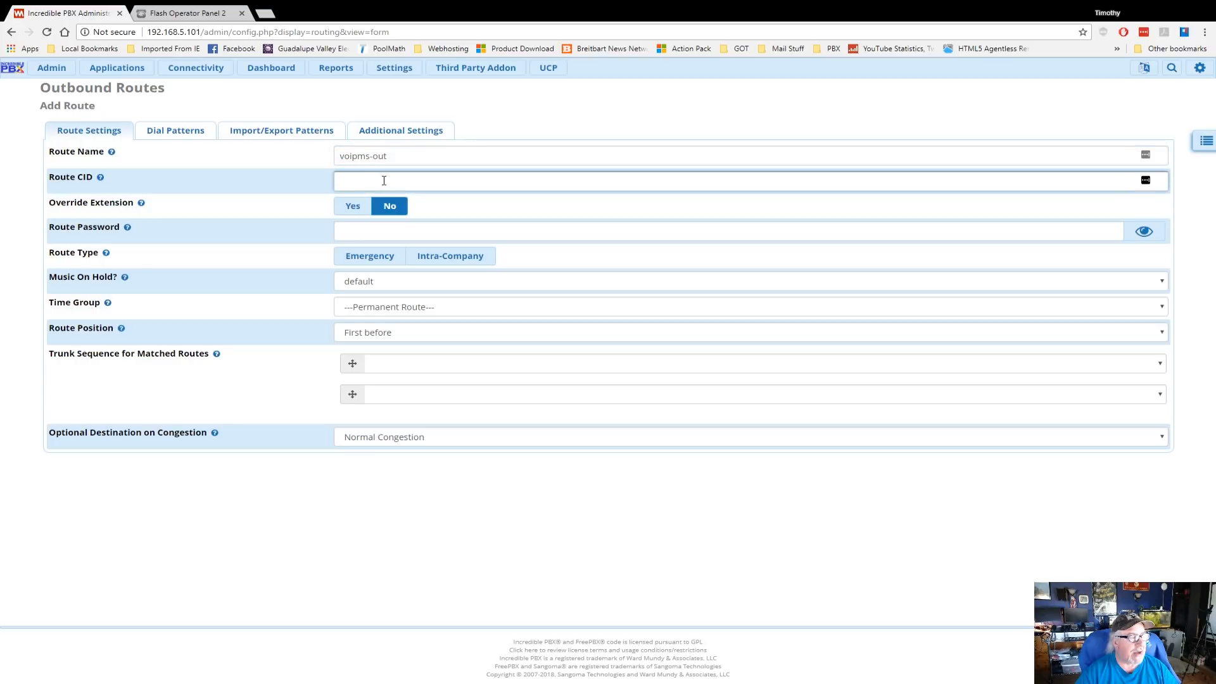
{"action": "mouse_move", "coordinate": [104, 182]}
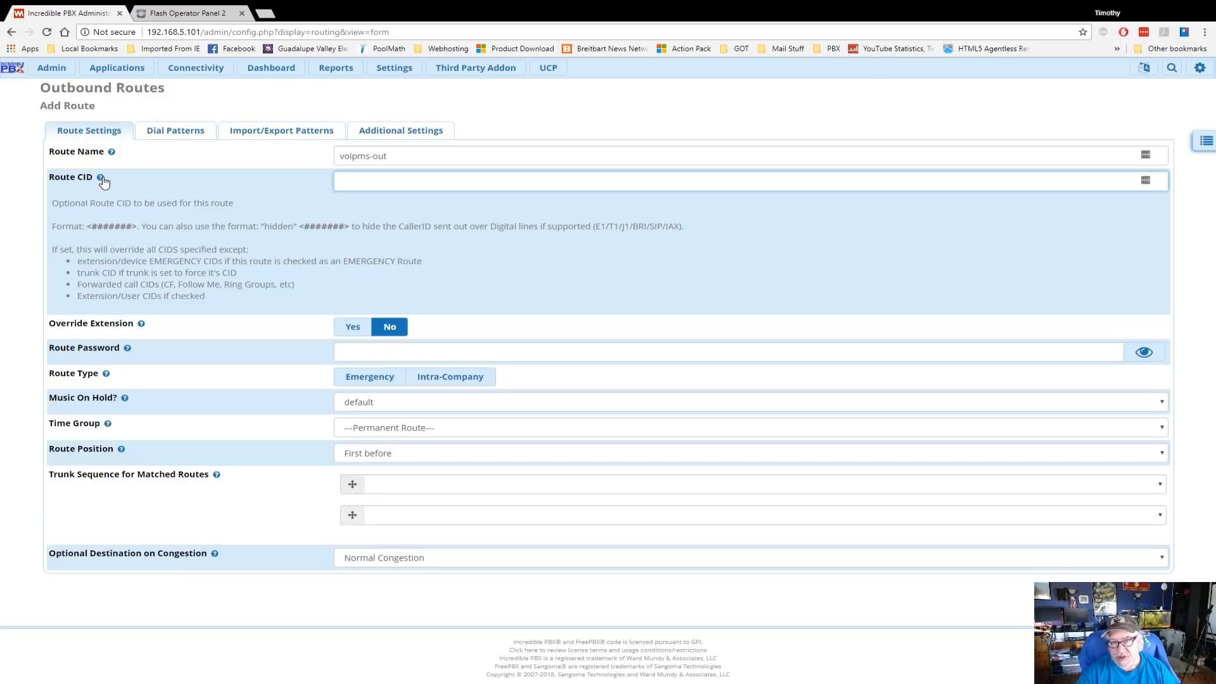
{"action": "left_click", "coordinate": [217, 168]}
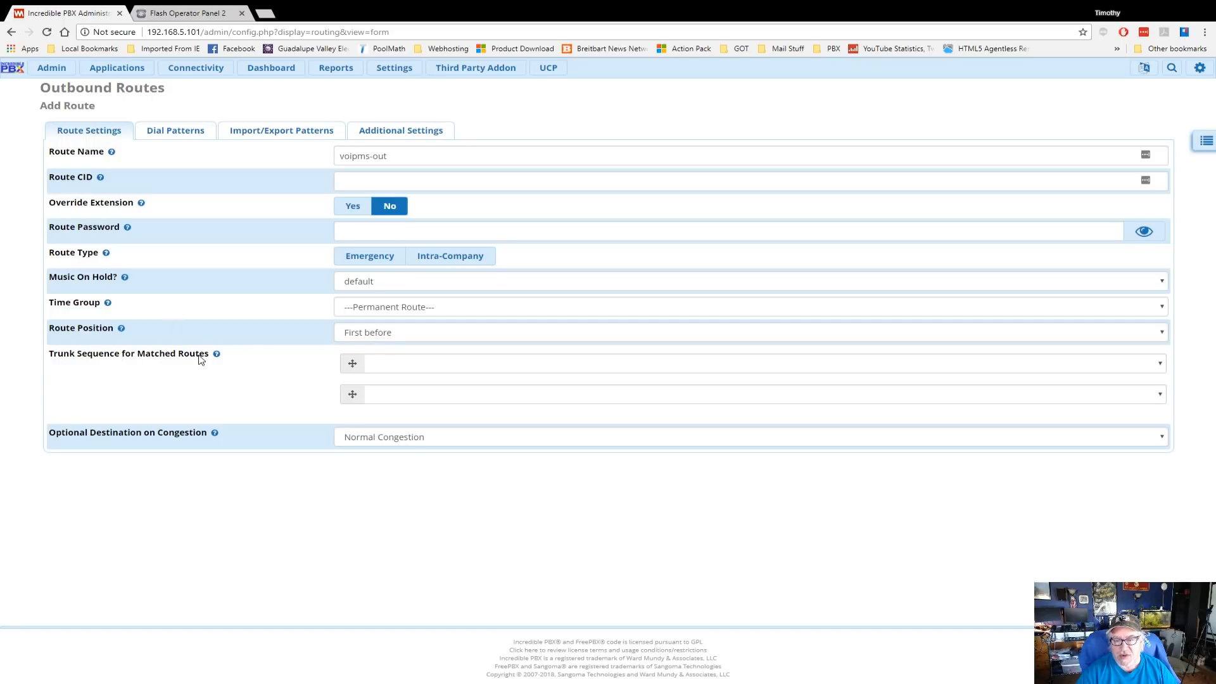
{"action": "mouse_move", "coordinate": [216, 354]}
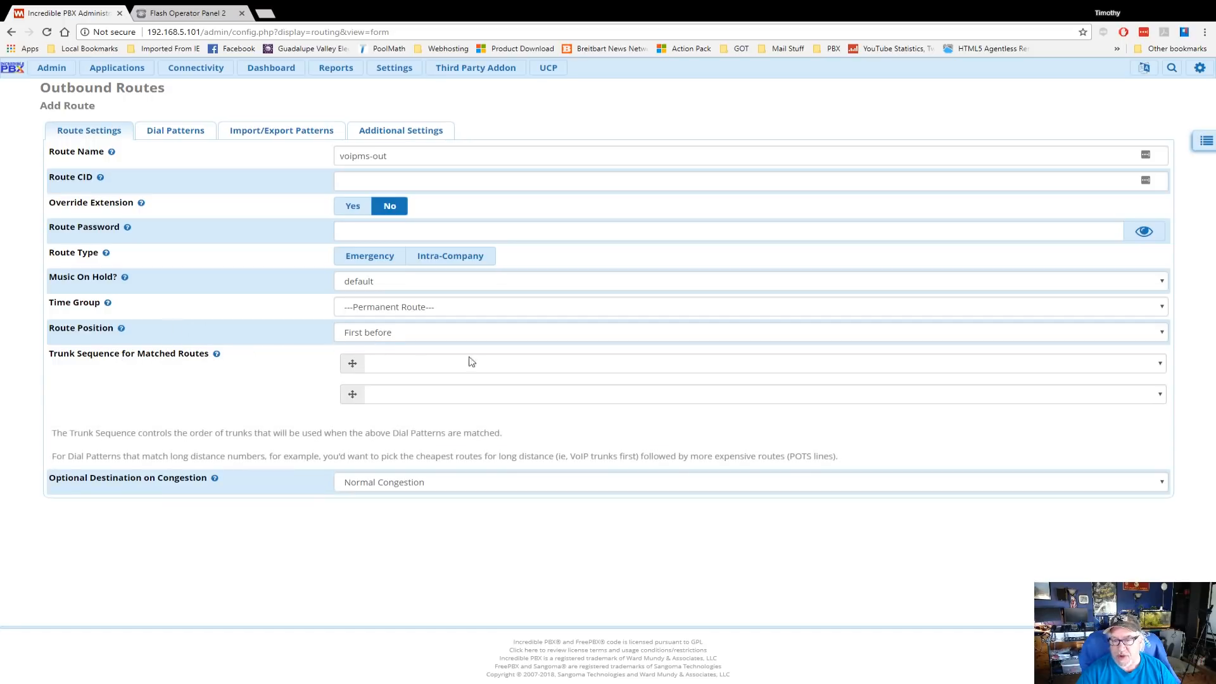
{"action": "left_click", "coordinate": [1163, 366]}
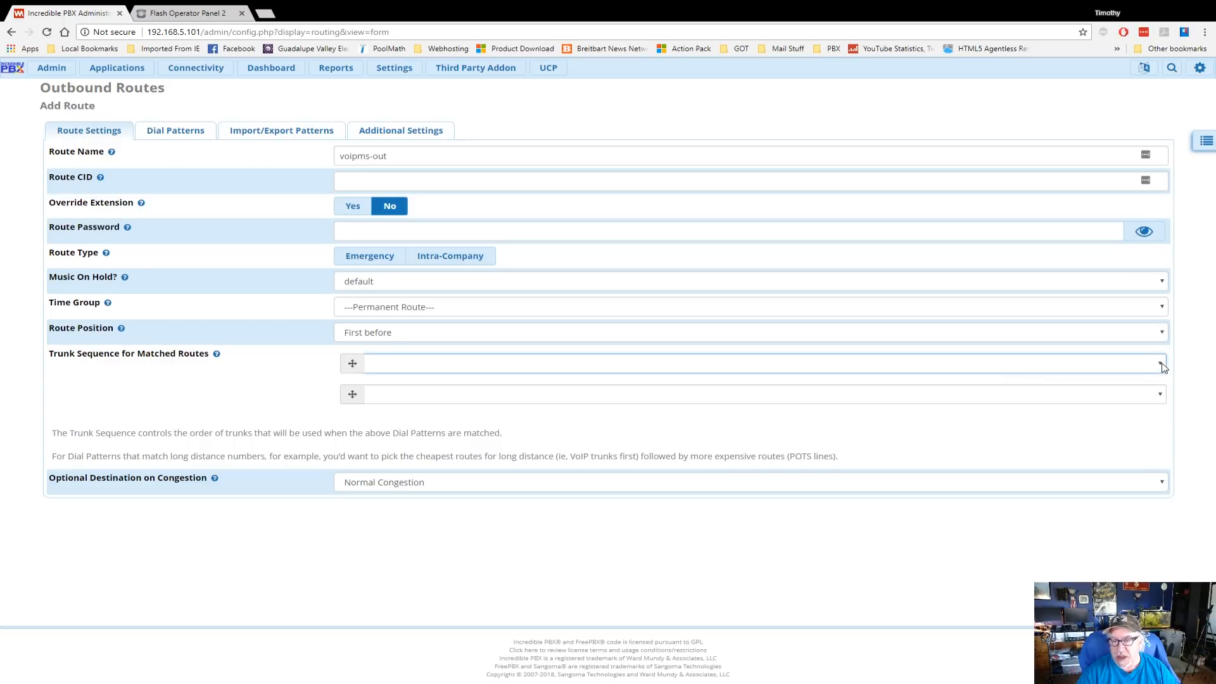
{"action": "left_click", "coordinate": [398, 409]}
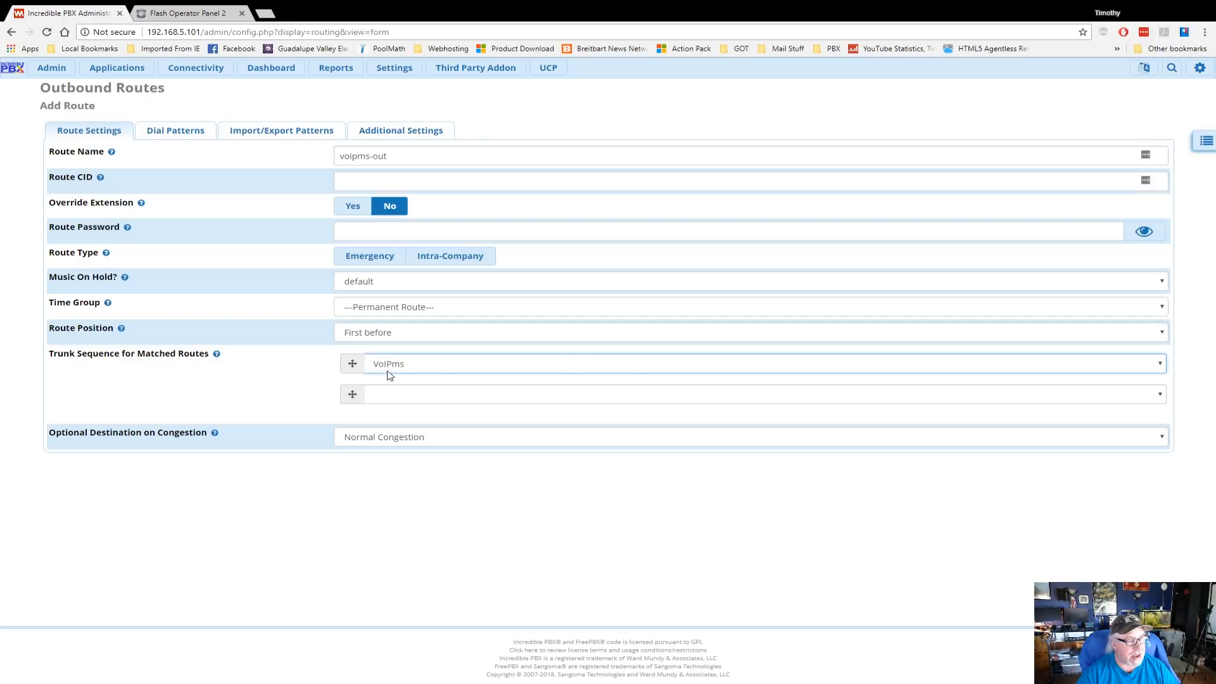
Generate dial patterns with the wizard for 7, 10 and 11 digits, US Toll Free, US Emergency and Long Distance.
{"action": "left_click", "coordinate": [186, 131]}
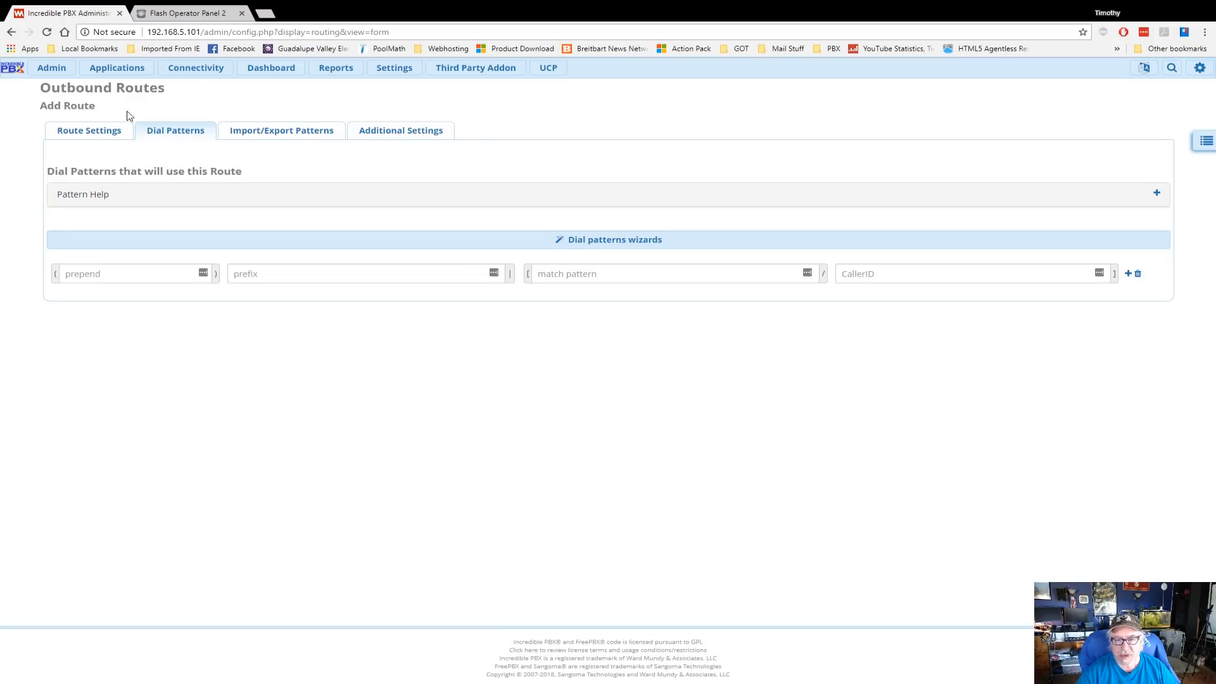
{"action": "left_click", "coordinate": [615, 244]}
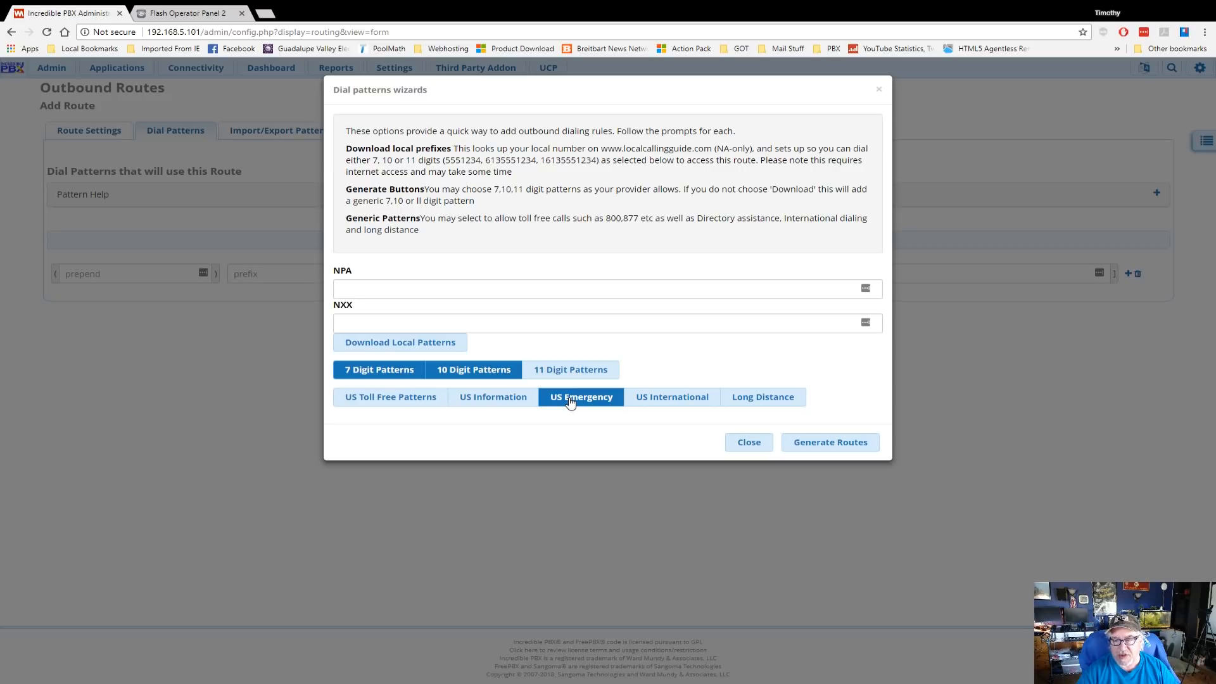
{"action": "left_click", "coordinate": [418, 402]}
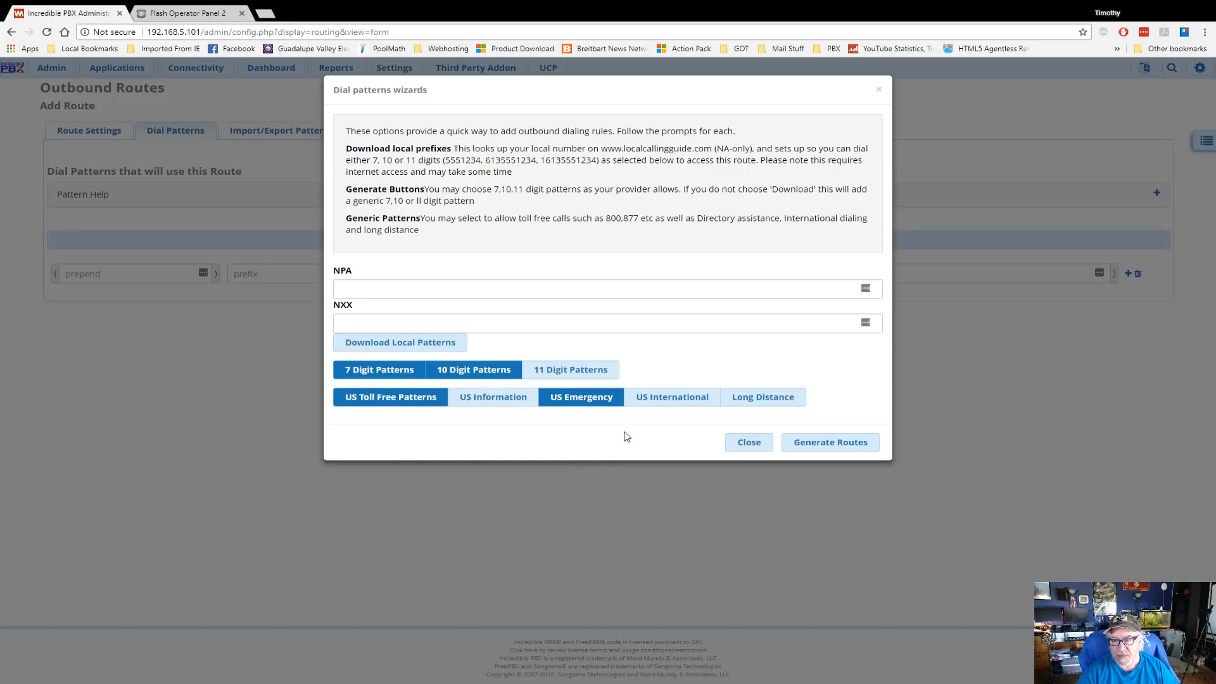
{"action": "left_click", "coordinate": [735, 405]}
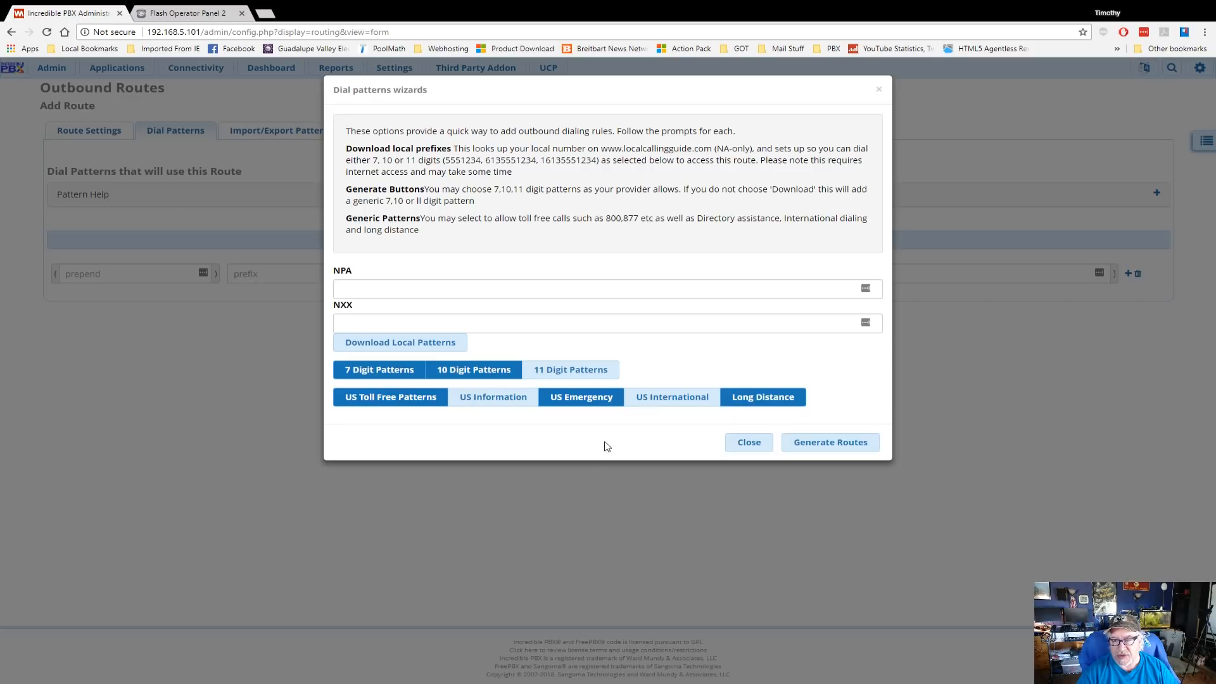
{"action": "left_click", "coordinate": [576, 375]}
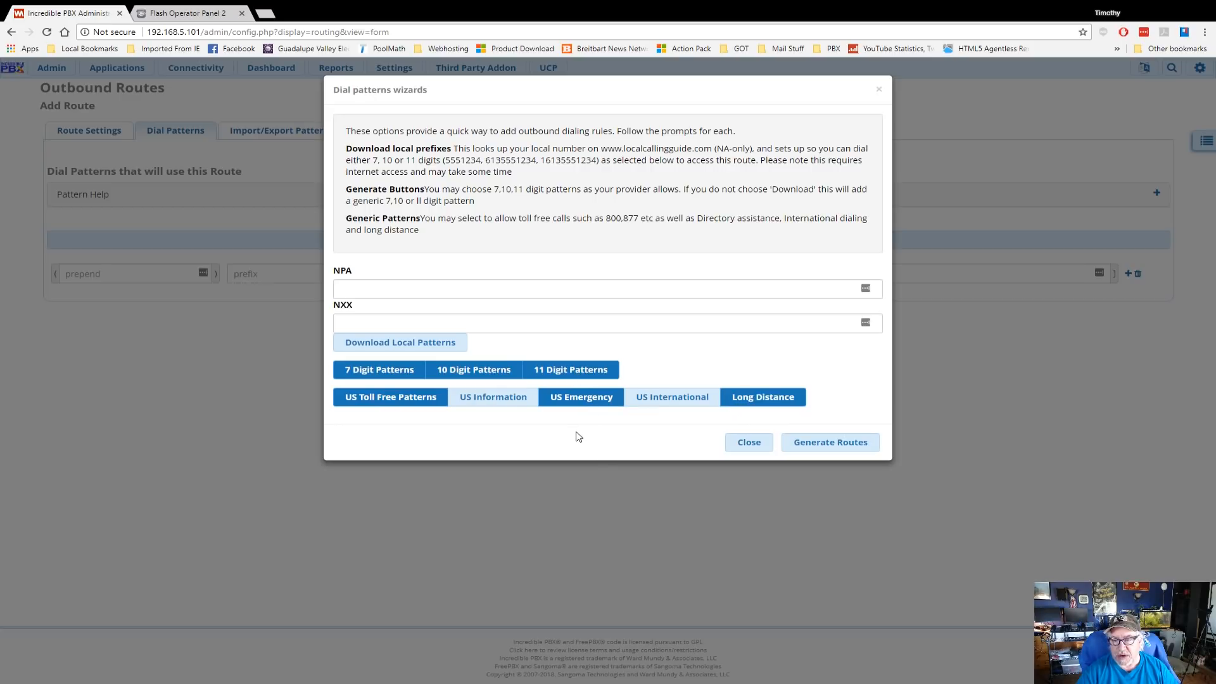
{"action": "left_click", "coordinate": [847, 446]}
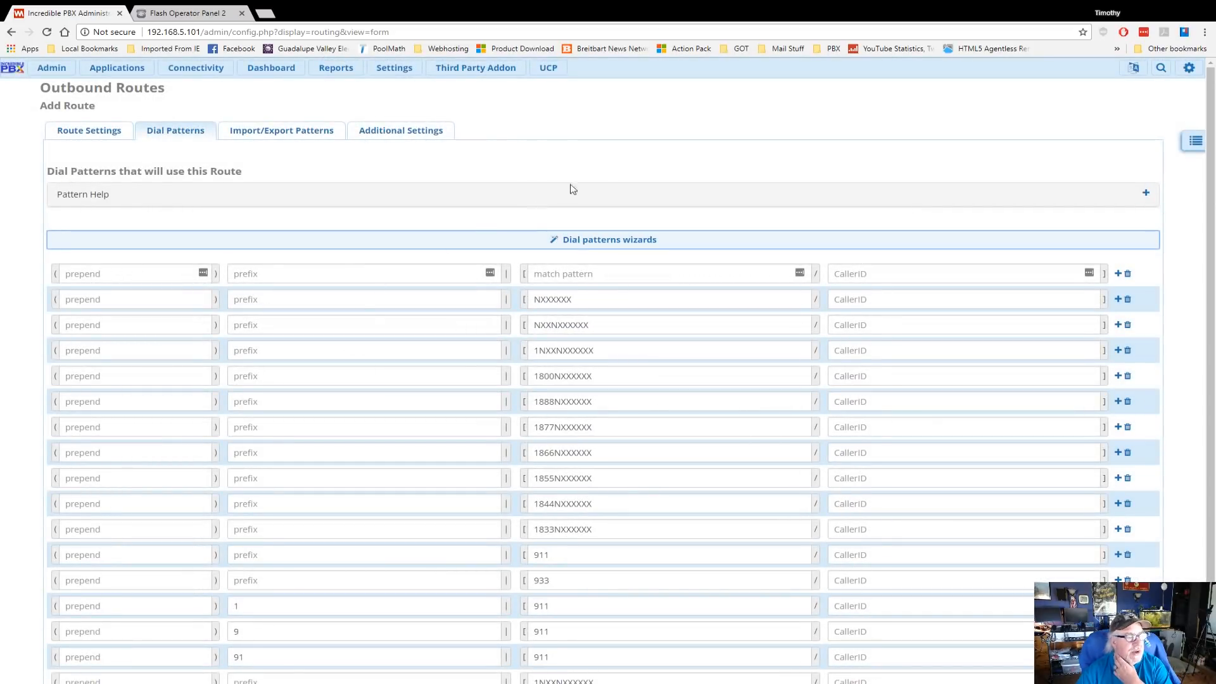
Delete the 1877, 1866, 1855, 1844 and 1833 toll-free patterns from the route's dial patterns.
{"action": "scroll", "coordinate": [653, 313], "scroll_direction": "down", "scroll_amount": 3}
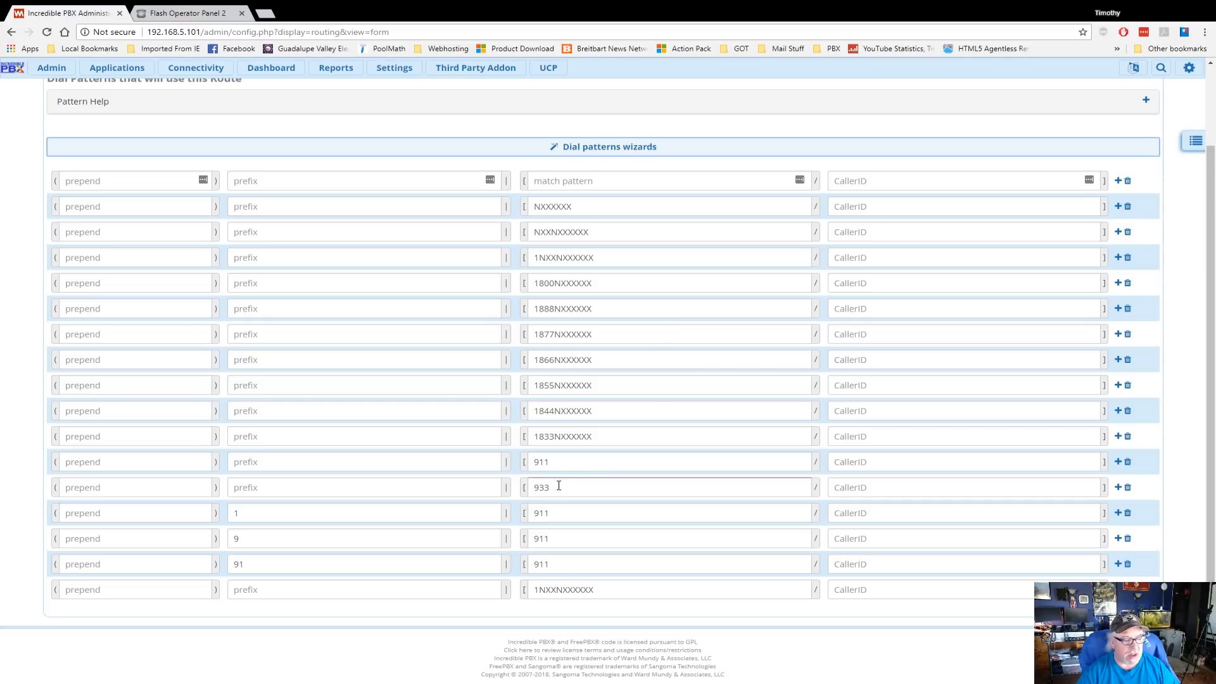
{"action": "scroll", "coordinate": [622, 465], "scroll_direction": "up", "scroll_amount": 3}
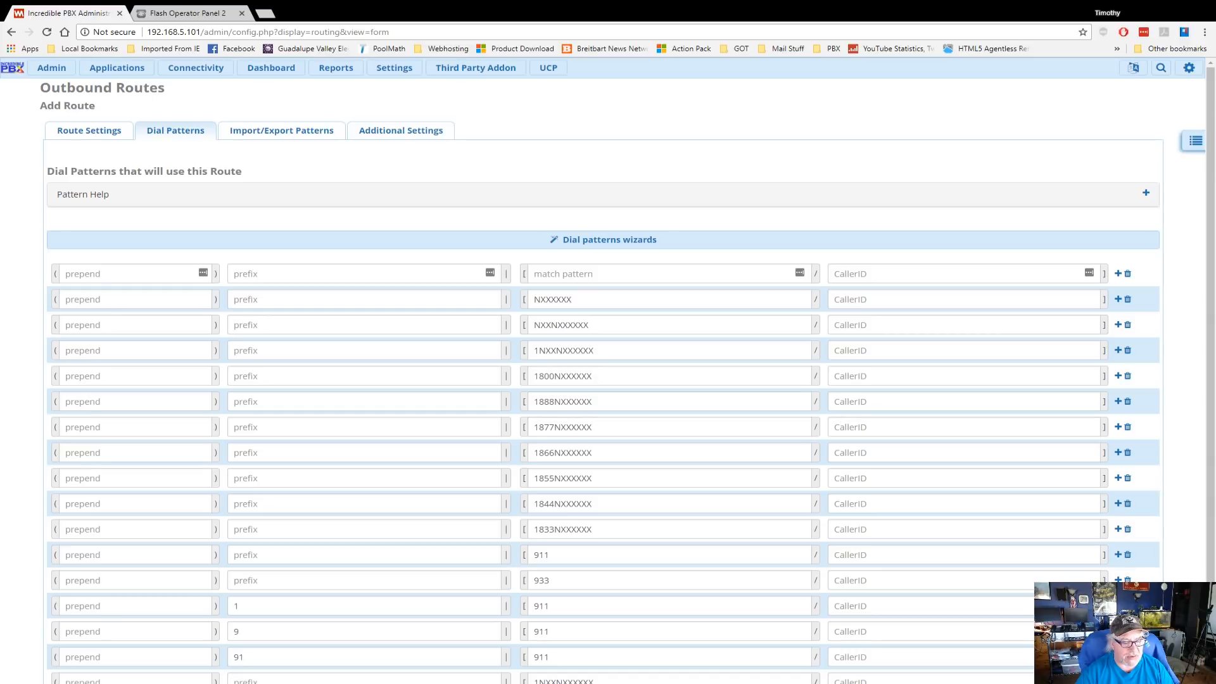
{"action": "left_click", "coordinate": [1127, 429]}
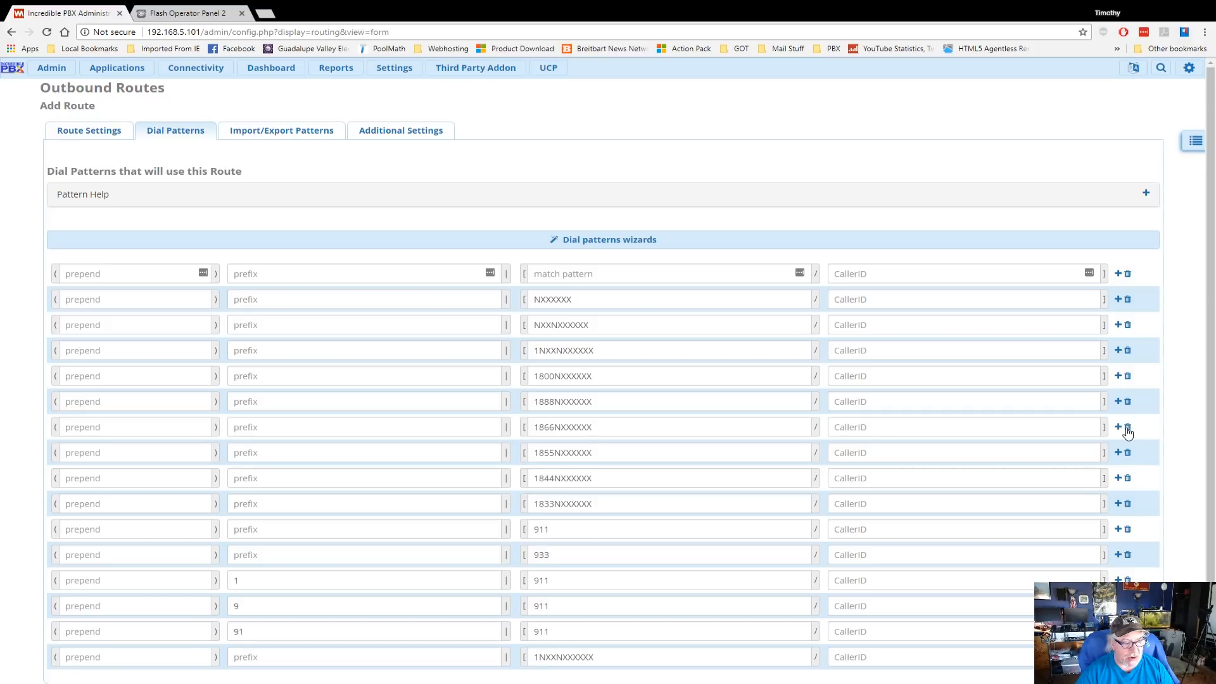
{"action": "left_click", "coordinate": [1128, 428]}
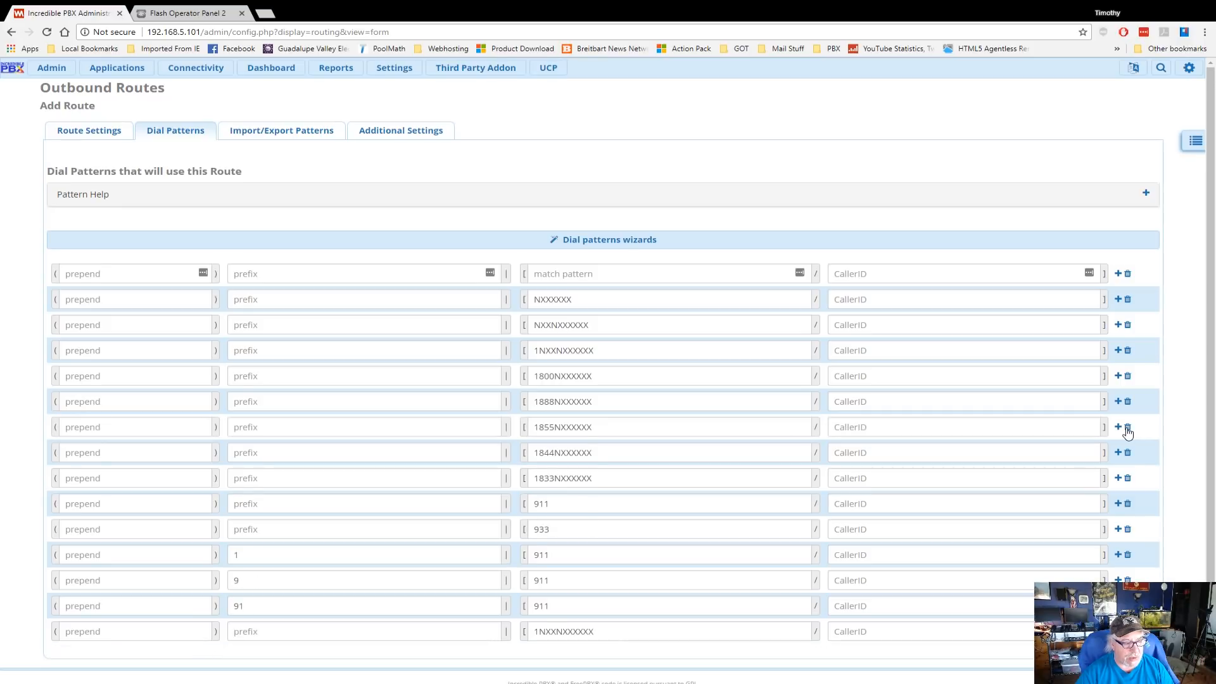
{"action": "left_click", "coordinate": [1127, 428]}
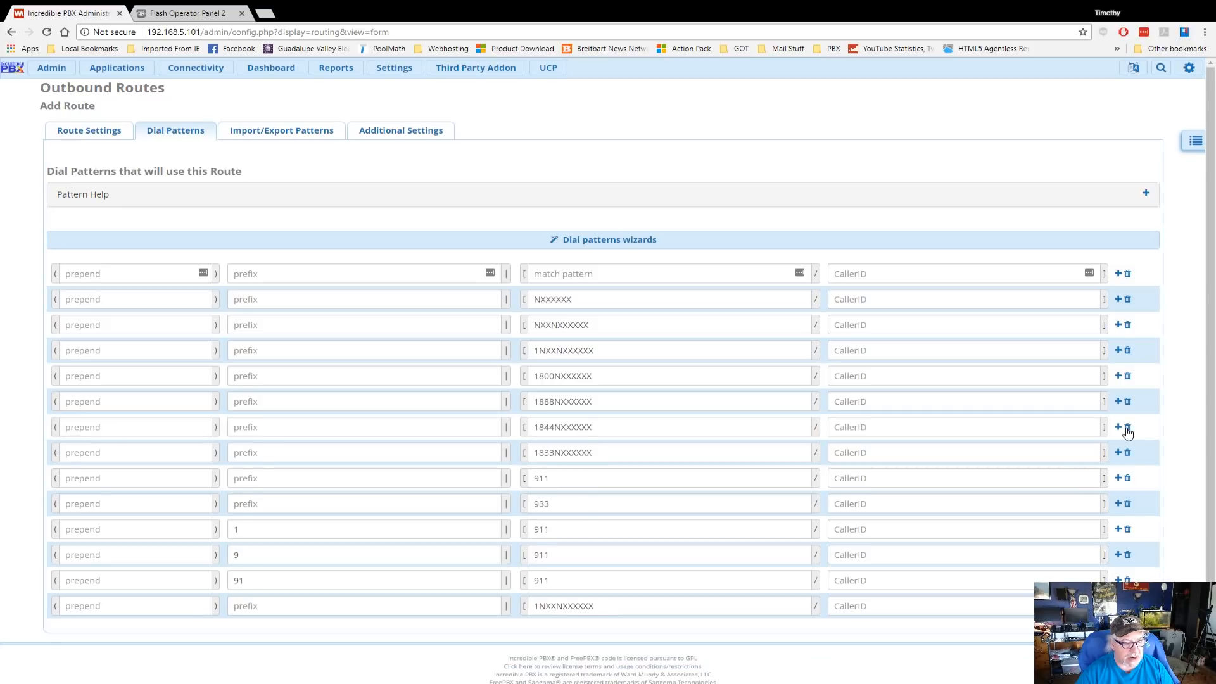
{"action": "left_click", "coordinate": [1128, 428]}
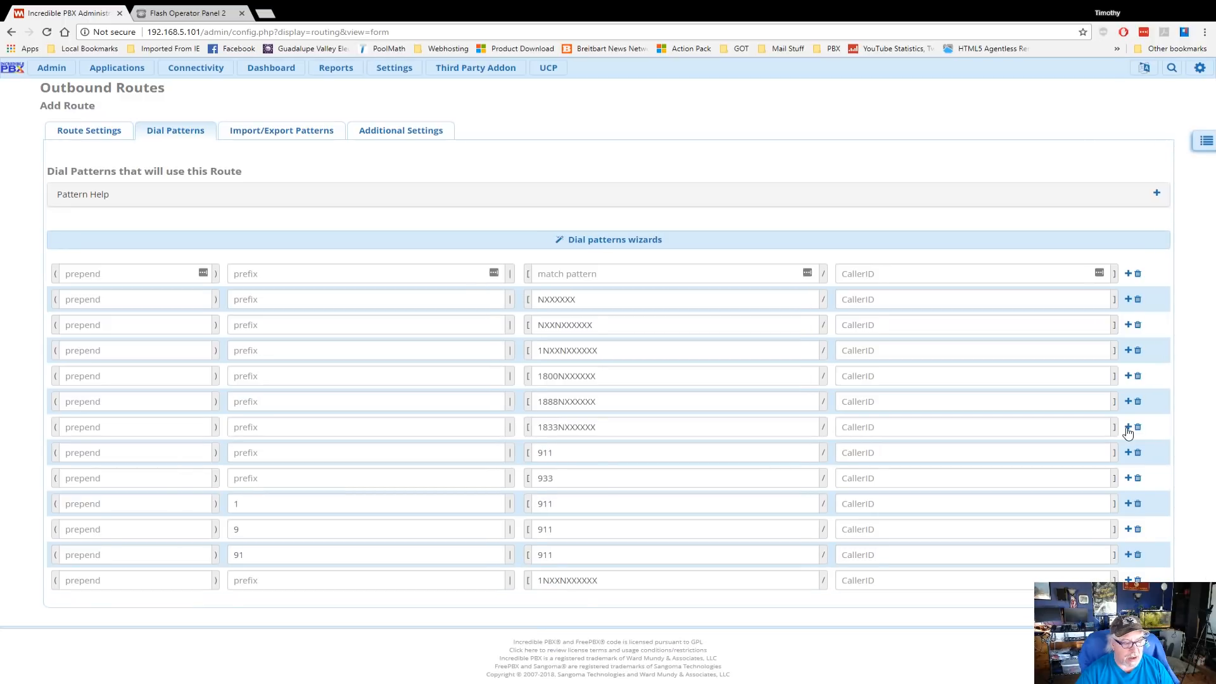
{"action": "left_click", "coordinate": [1129, 428]}
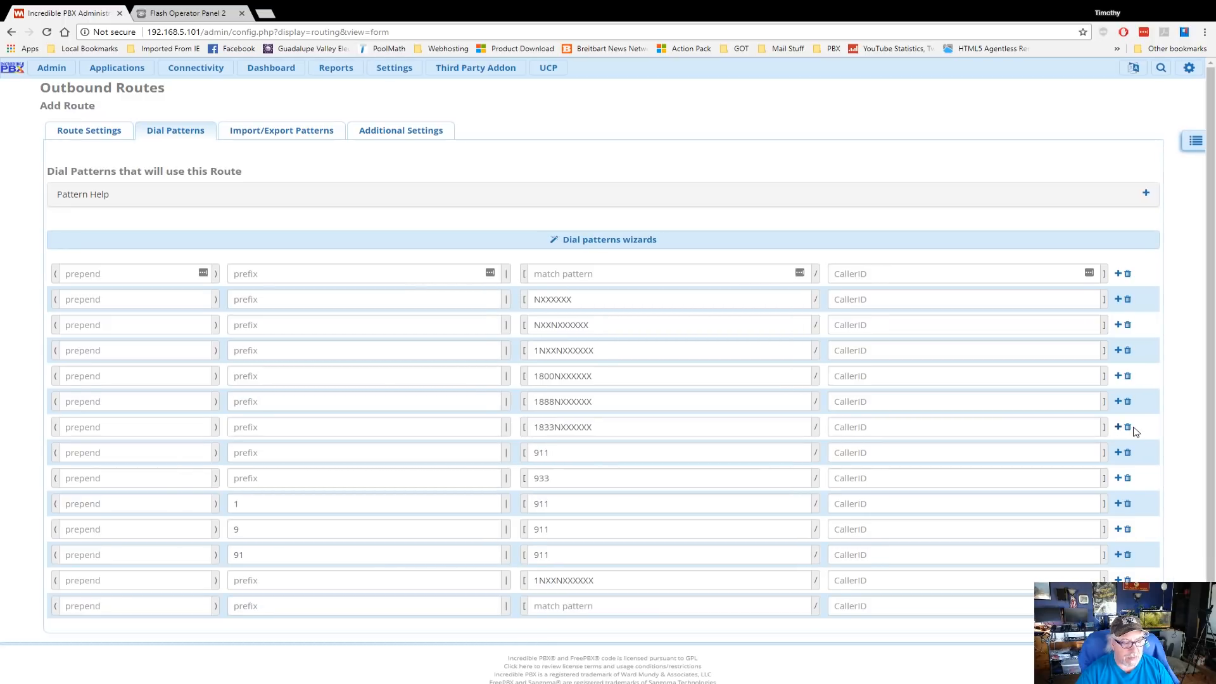
{"action": "left_click", "coordinate": [1128, 427]}
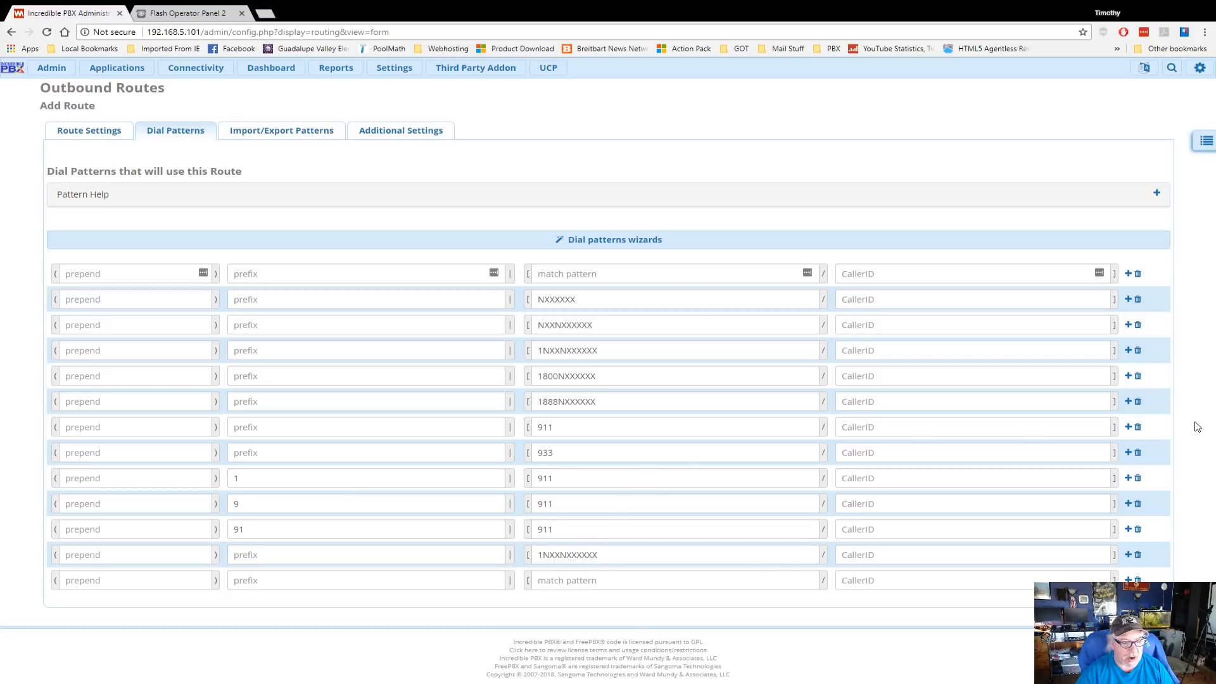
Delete all the 911 and 933 emergency dial patterns, and submit the route and apply the configuration.
{"action": "left_click", "coordinate": [1138, 427]}
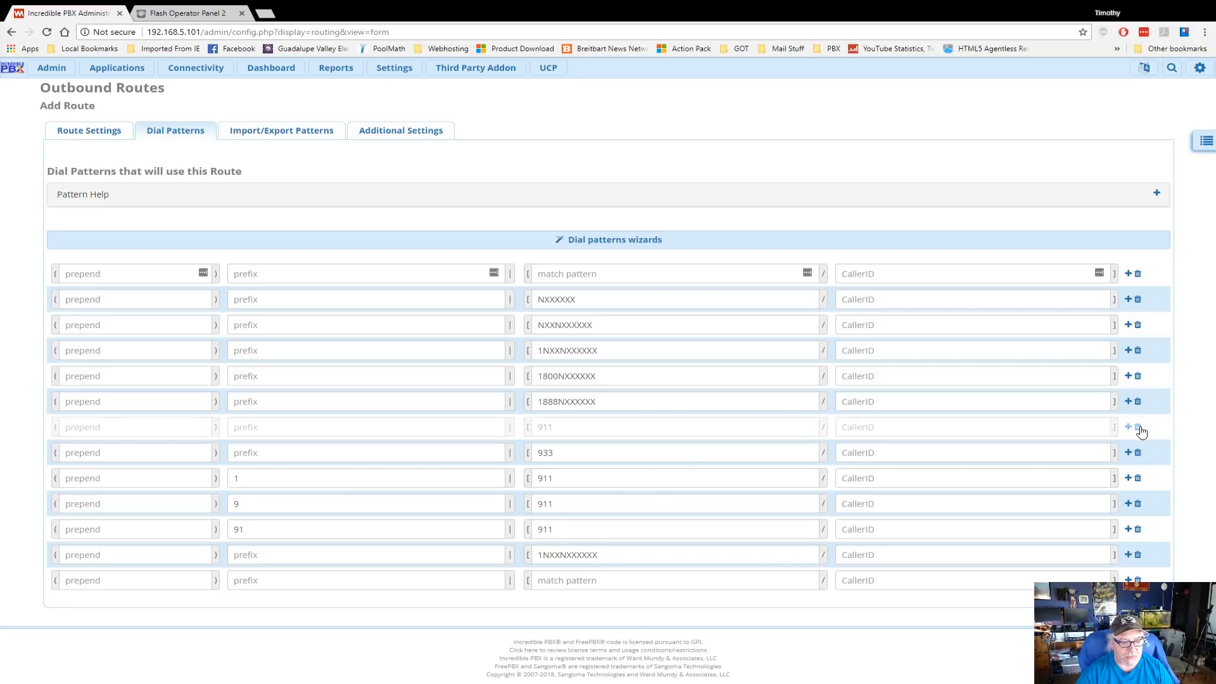
{"action": "left_click", "coordinate": [1139, 428]}
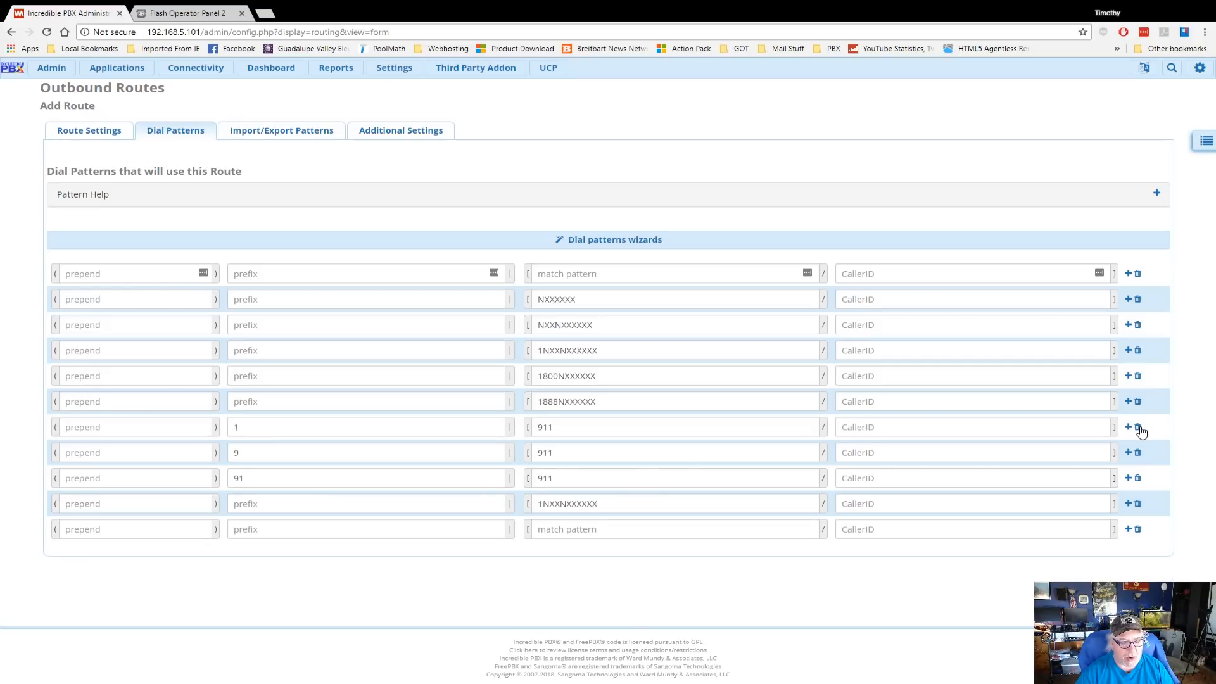
{"action": "left_click", "coordinate": [1139, 428]}
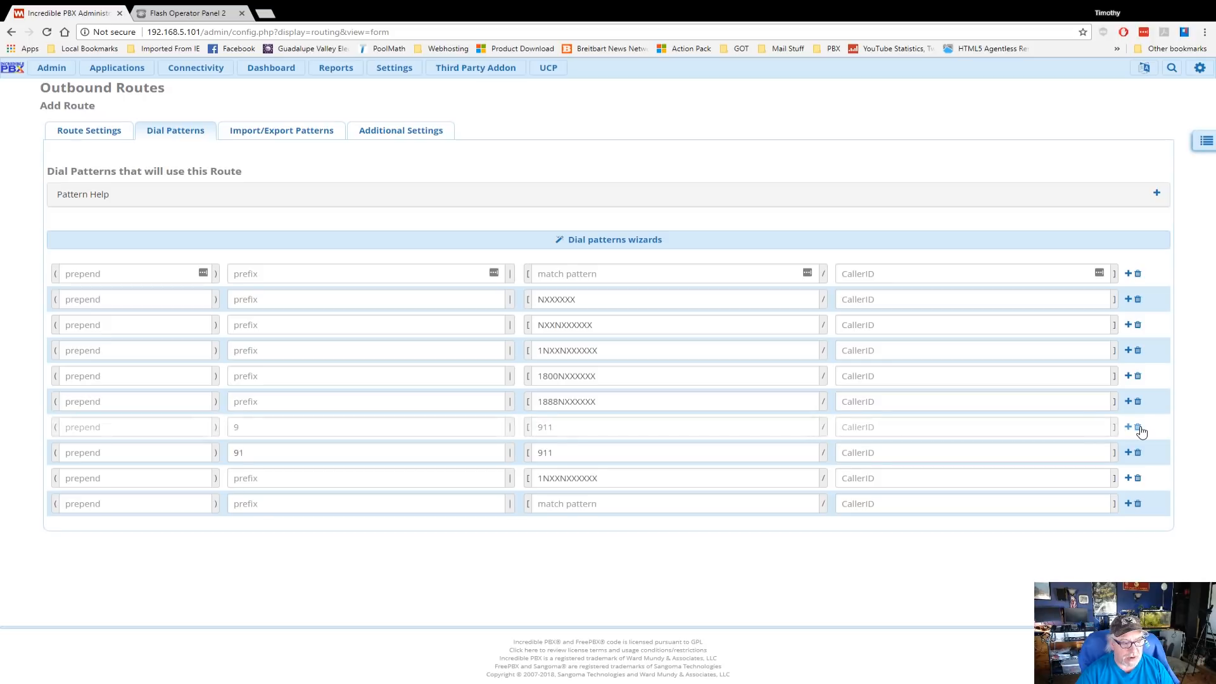
{"action": "left_click", "coordinate": [1138, 428]}
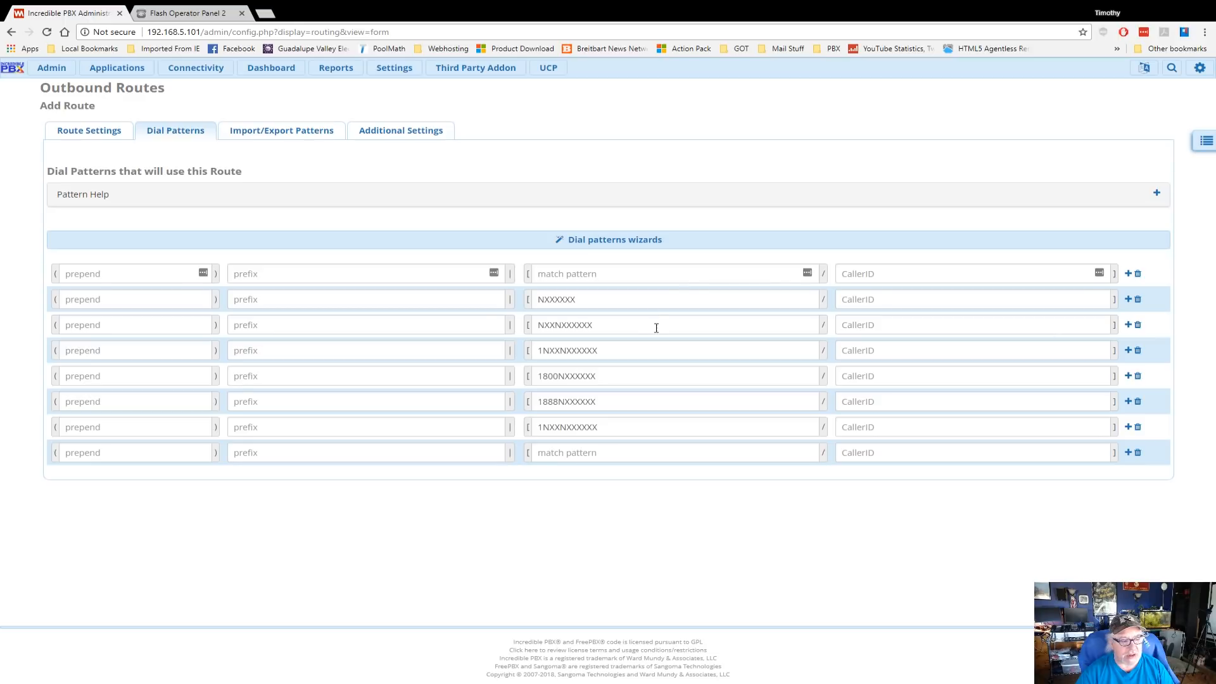
{"action": "left_click", "coordinate": [1141, 611]}
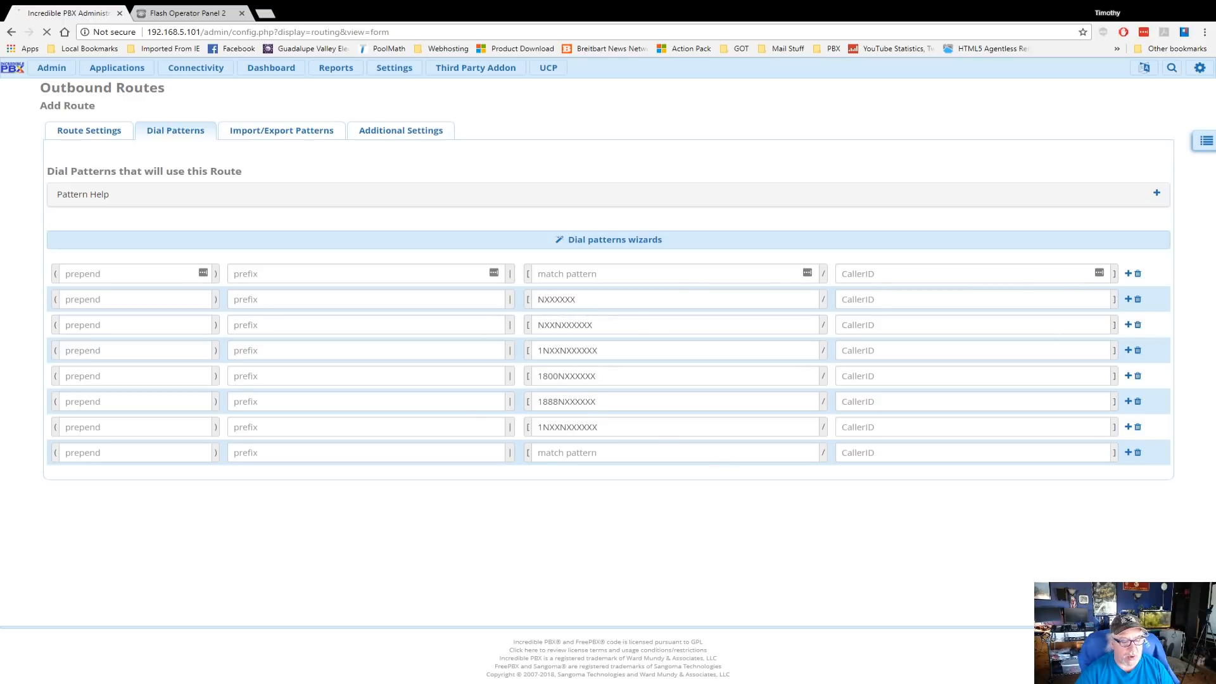
{"action": "left_click", "coordinate": [1094, 69]}
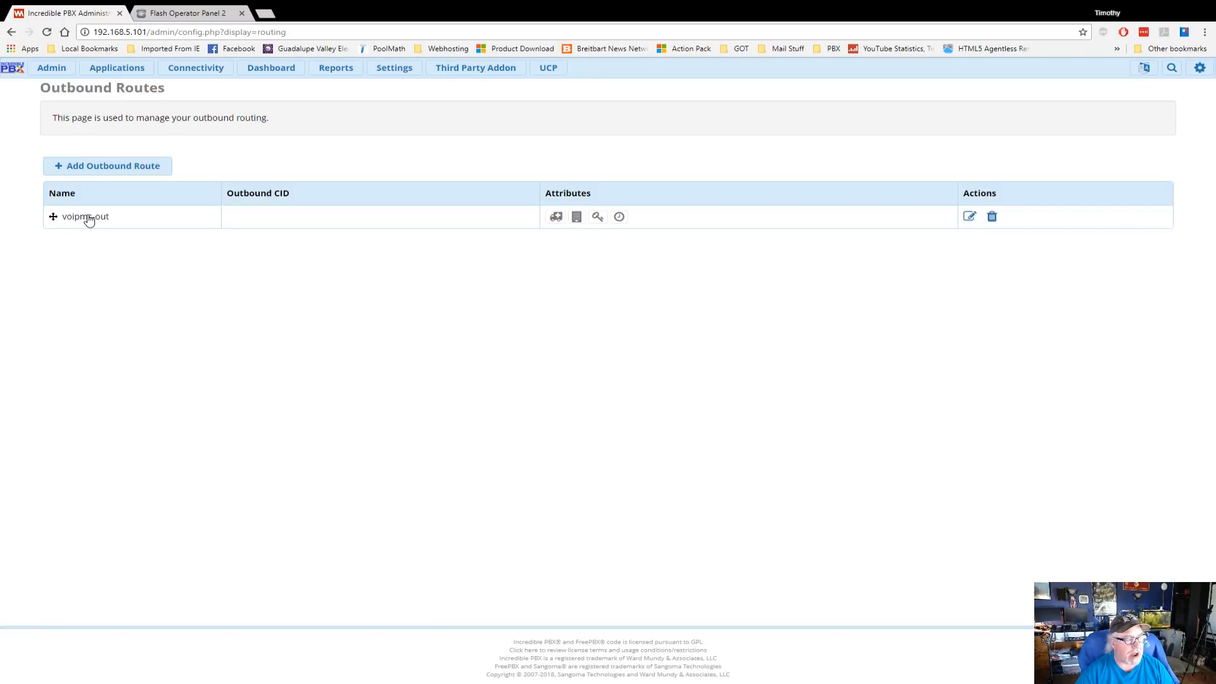
Reopen the voipms-out route to review its settings, dial patterns and call recording option, and look at the trunks in Flash Operator Panel 2.
{"action": "left_click", "coordinate": [970, 216]}
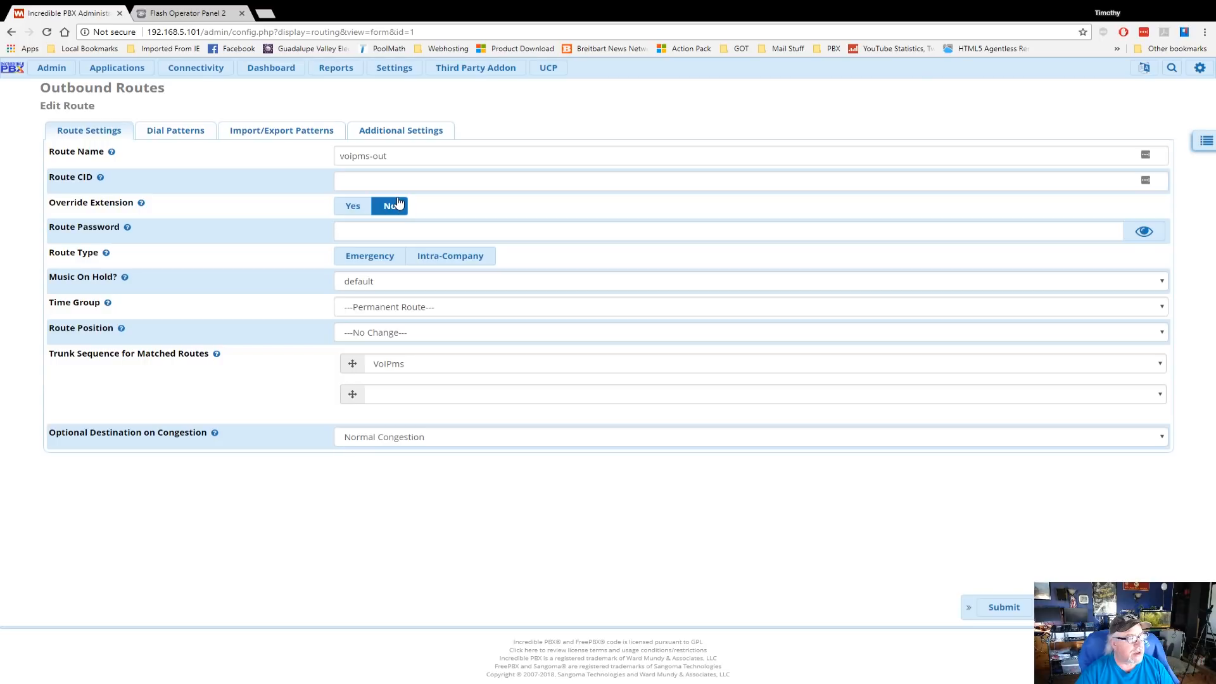
{"action": "left_click", "coordinate": [169, 130]}
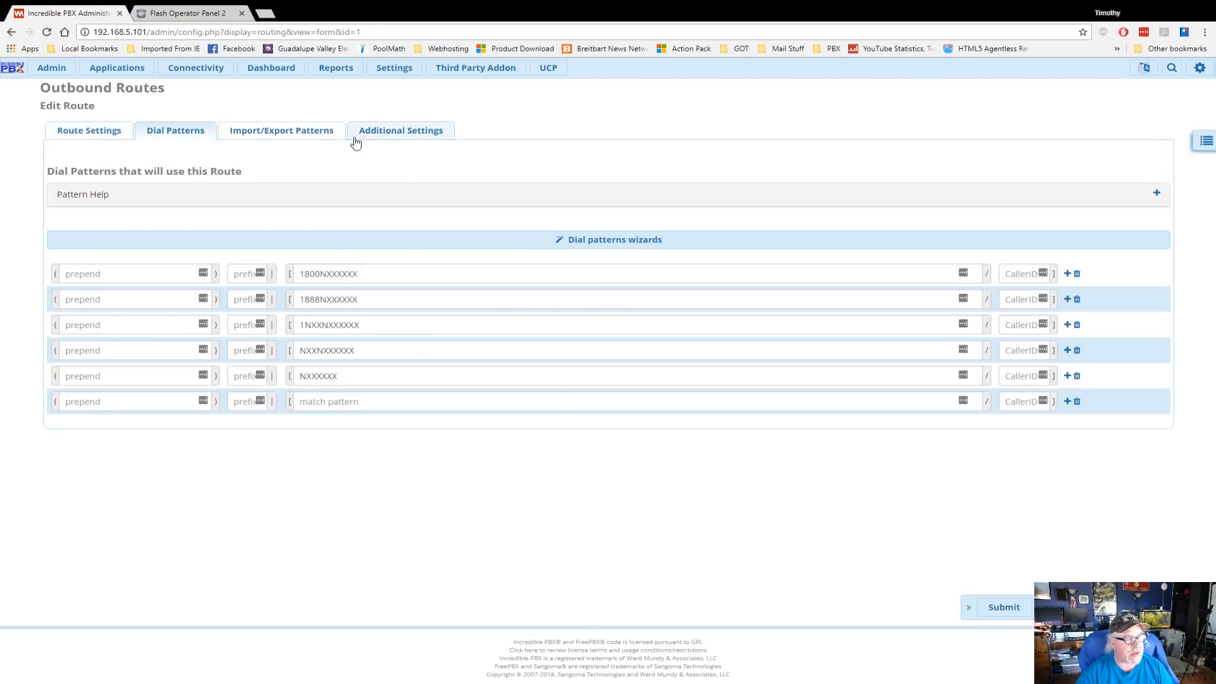
{"action": "left_click", "coordinate": [380, 130]}
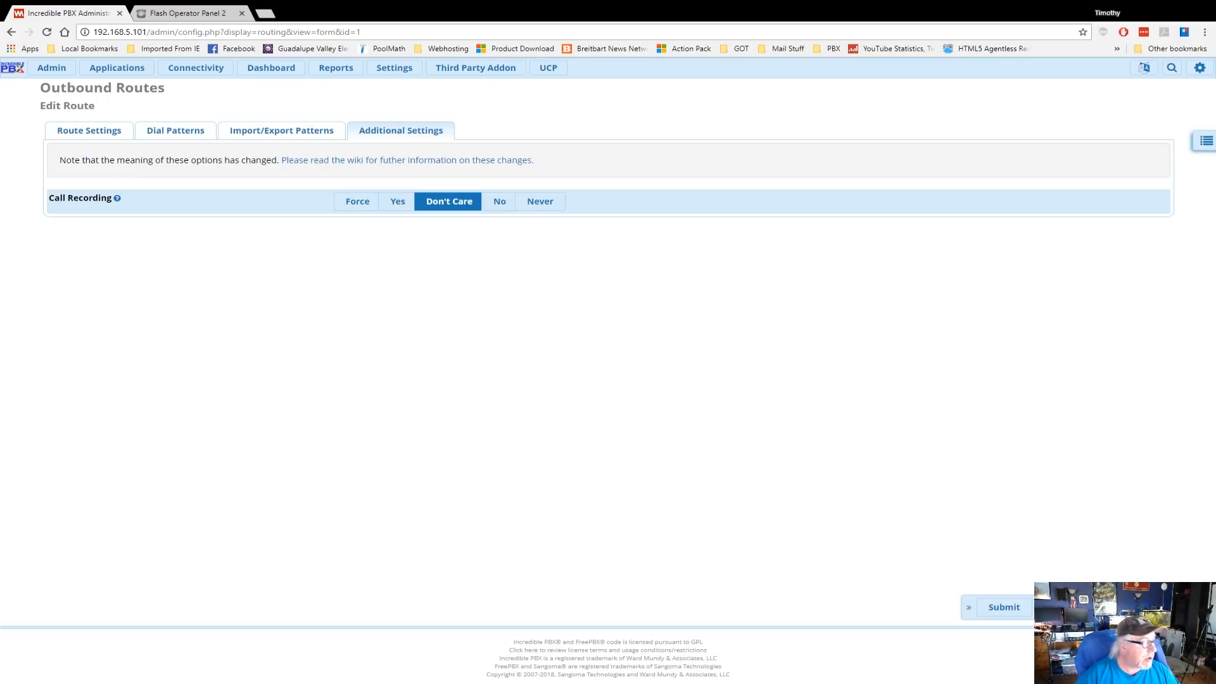
{"action": "key", "text": "ctrl+Tab"}
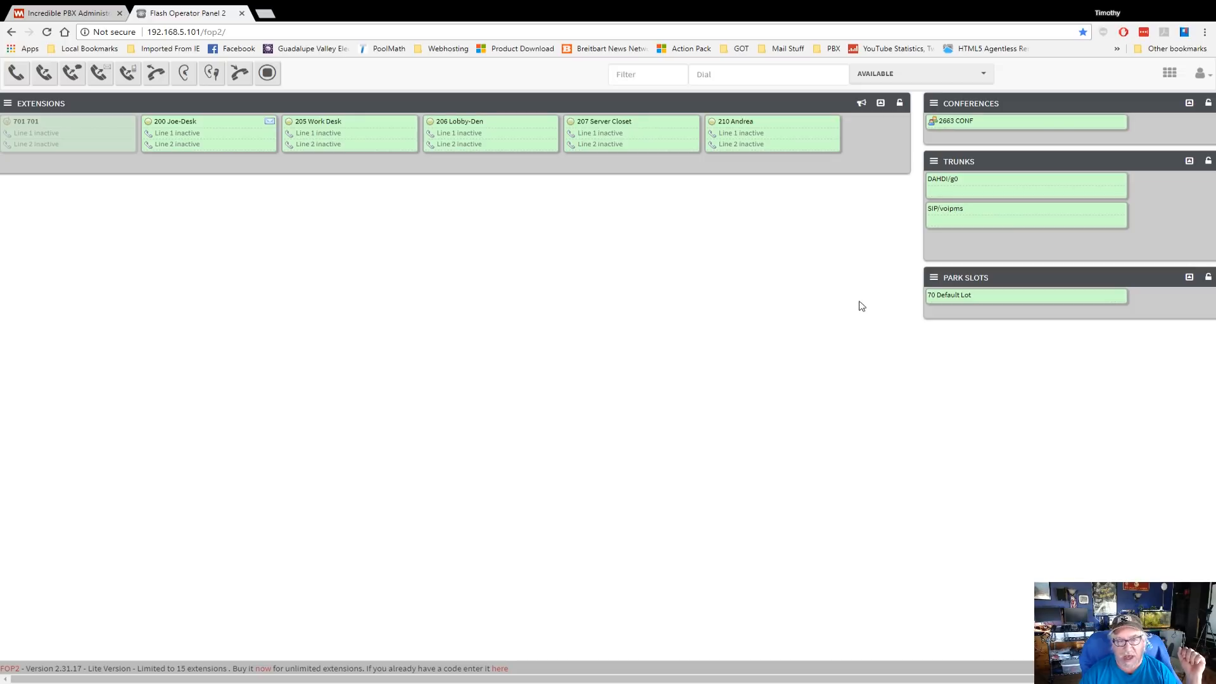
{"action": "left_click", "coordinate": [66, 13]}
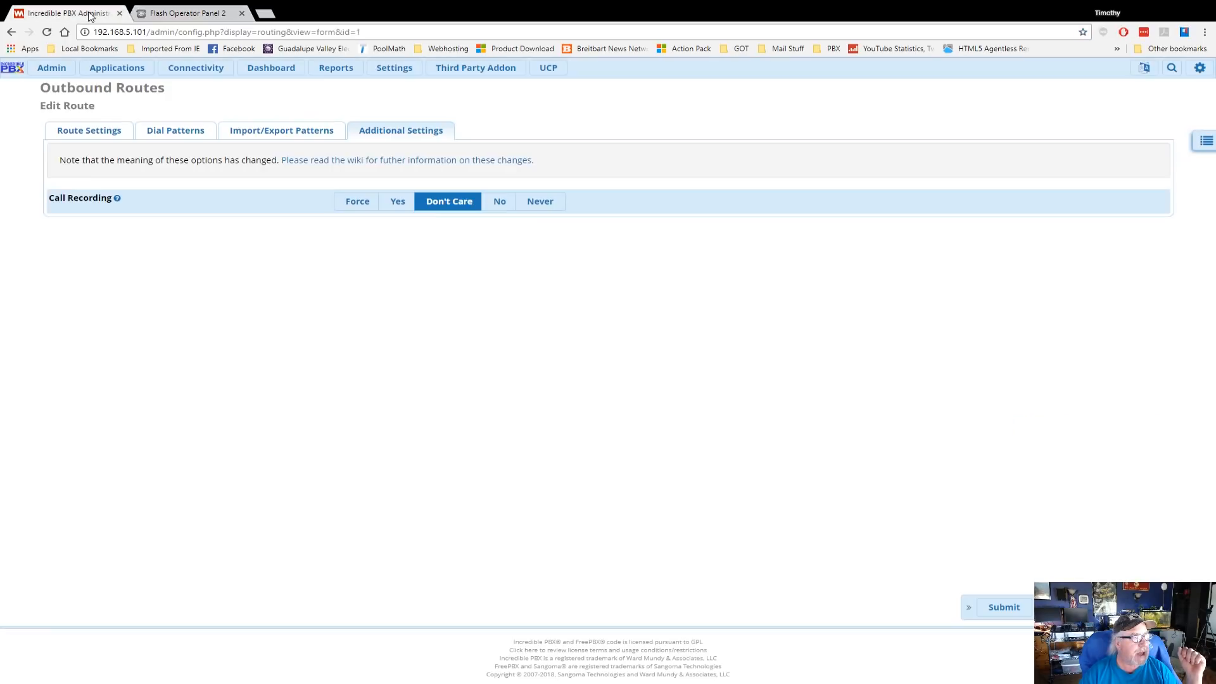
Open the VoIPms trunk for editing and add a dialed number manipulation rule that prepends 1 to the match pattern NXXNXXXXXX.
{"action": "mouse_move", "coordinate": [196, 68]}
{"action": "left_click", "coordinate": [193, 147]}
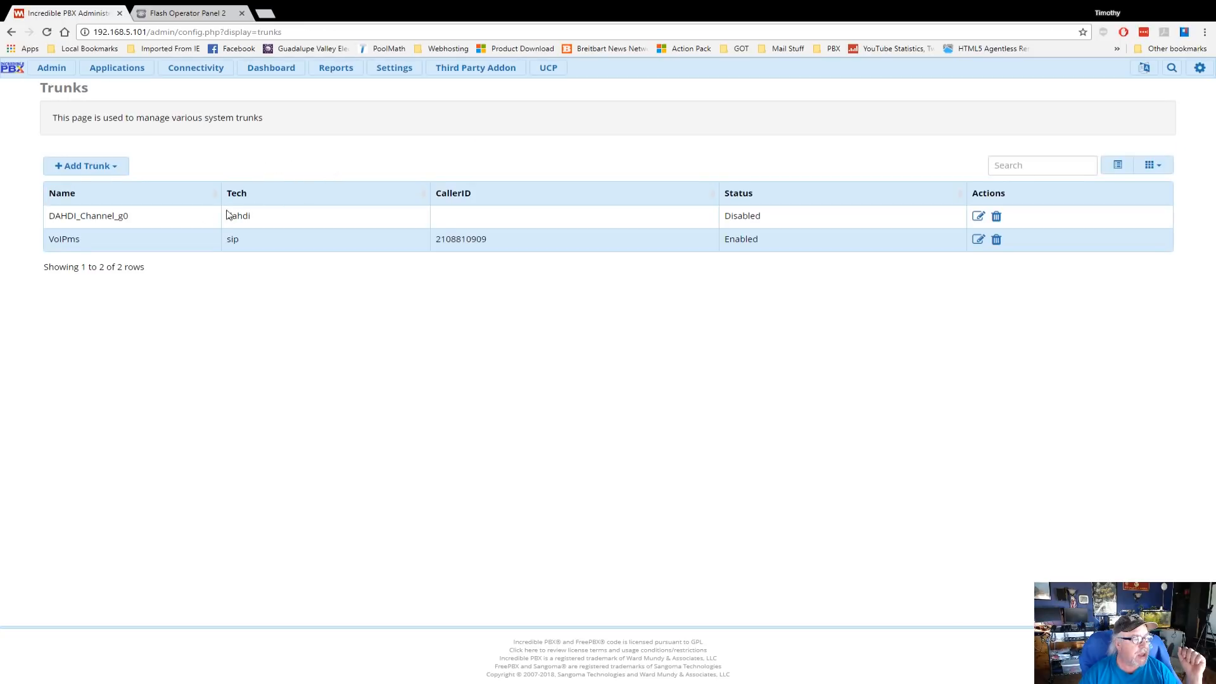
{"action": "left_click", "coordinate": [979, 240]}
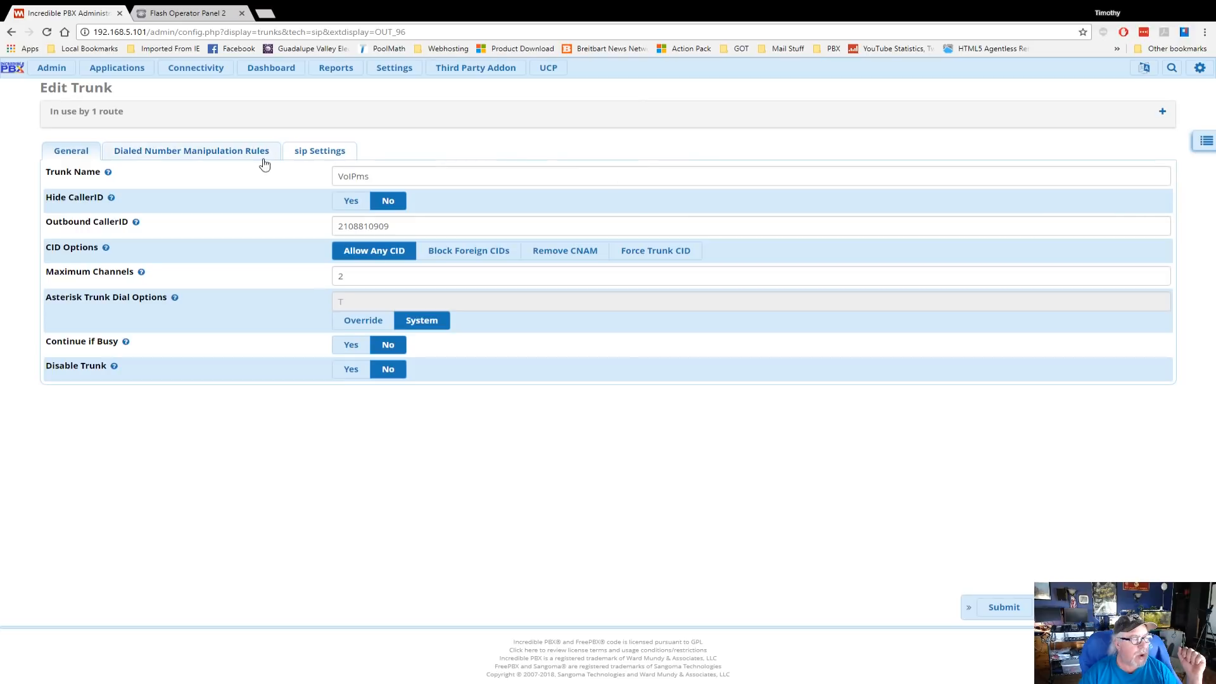
{"action": "left_click", "coordinate": [194, 153]}
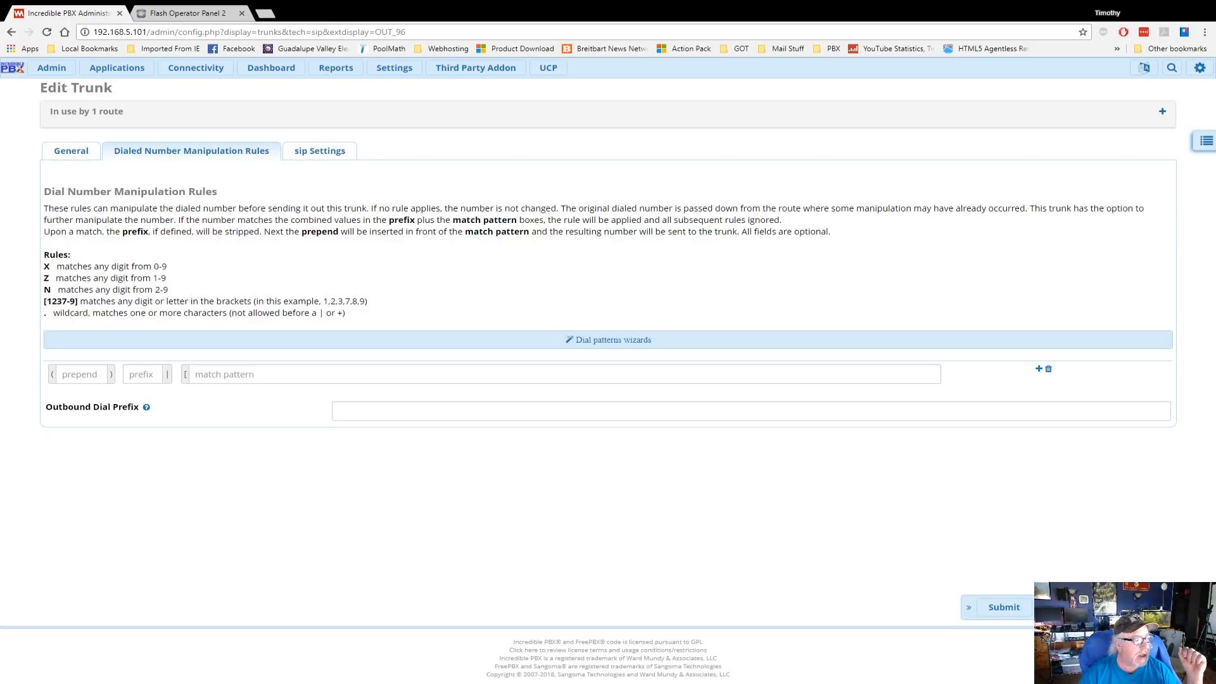
{"action": "left_click", "coordinate": [85, 375]}
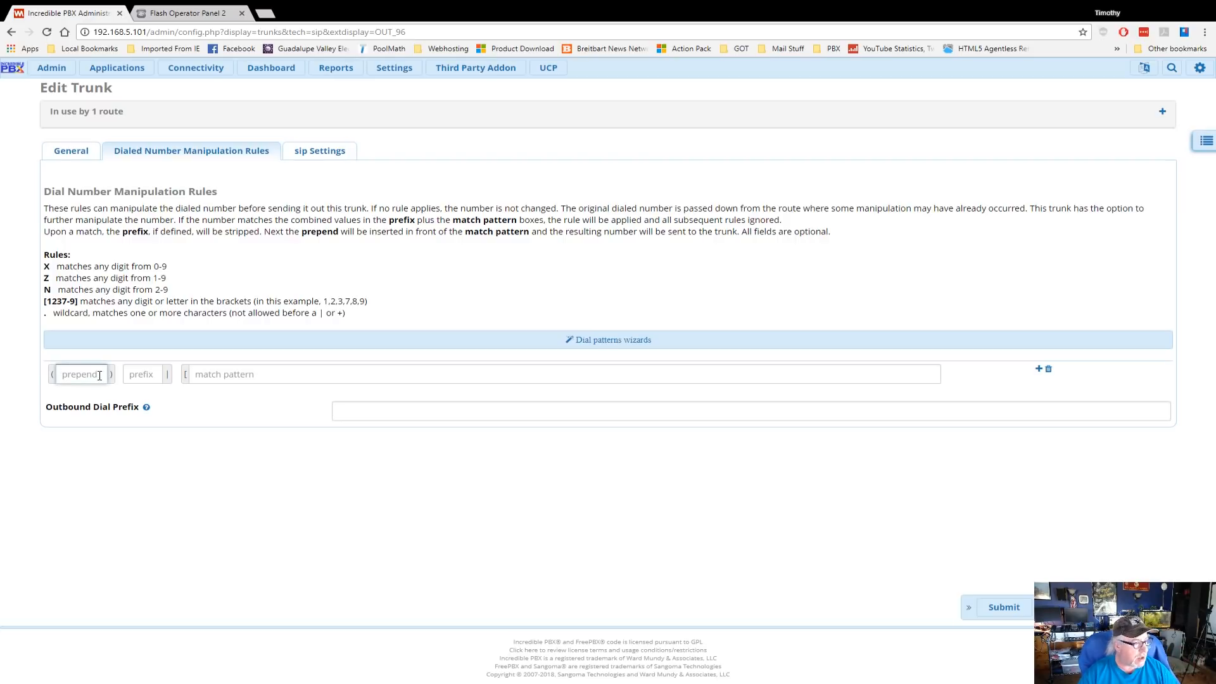
{"action": "type", "text": "1"}
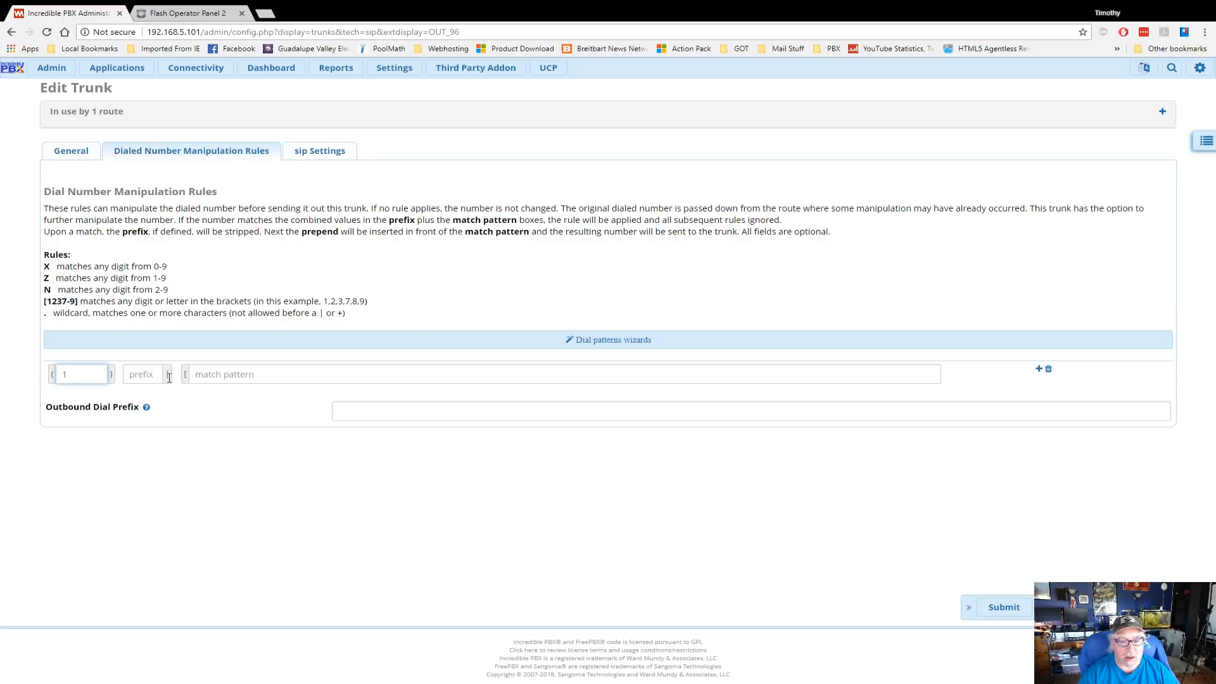
{"action": "left_click", "coordinate": [214, 374]}
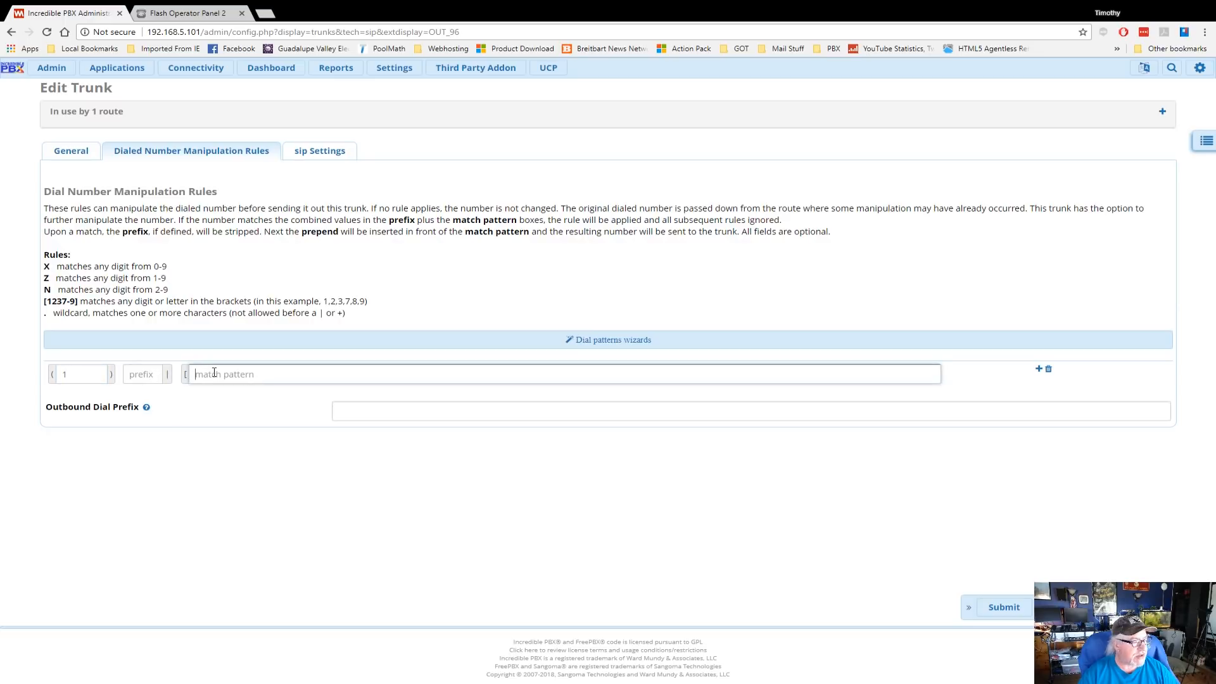
{"action": "type", "text": "N"}
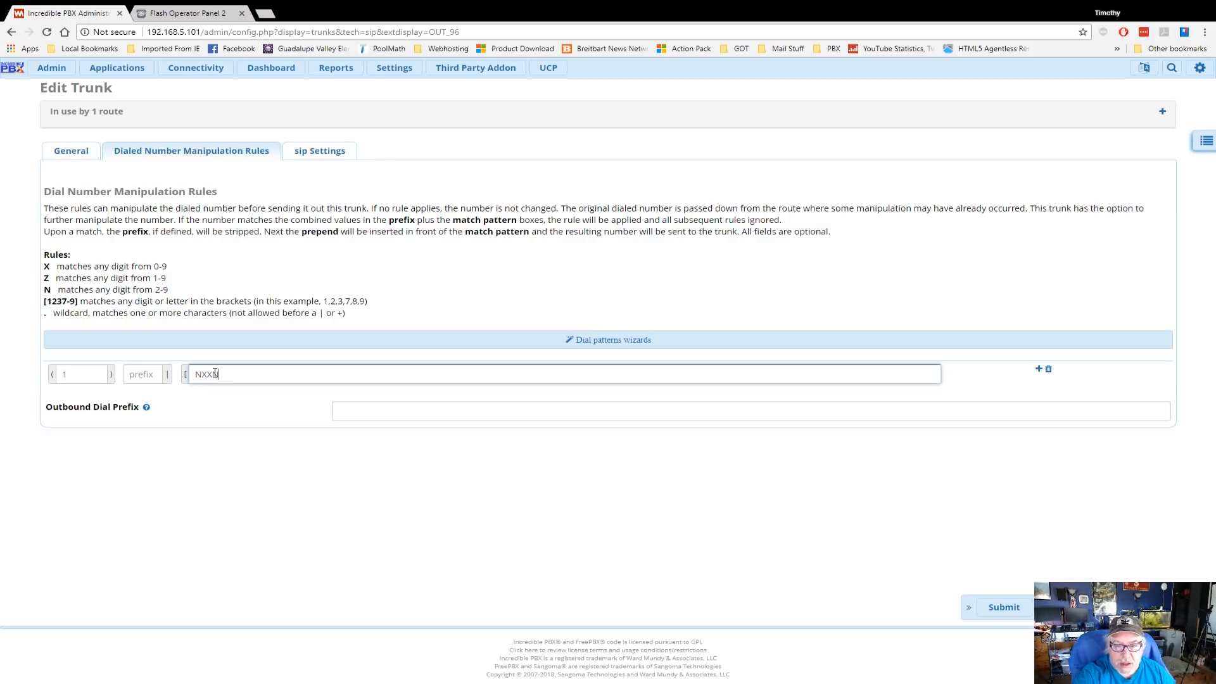
{"action": "type", "text": "XXXX"}
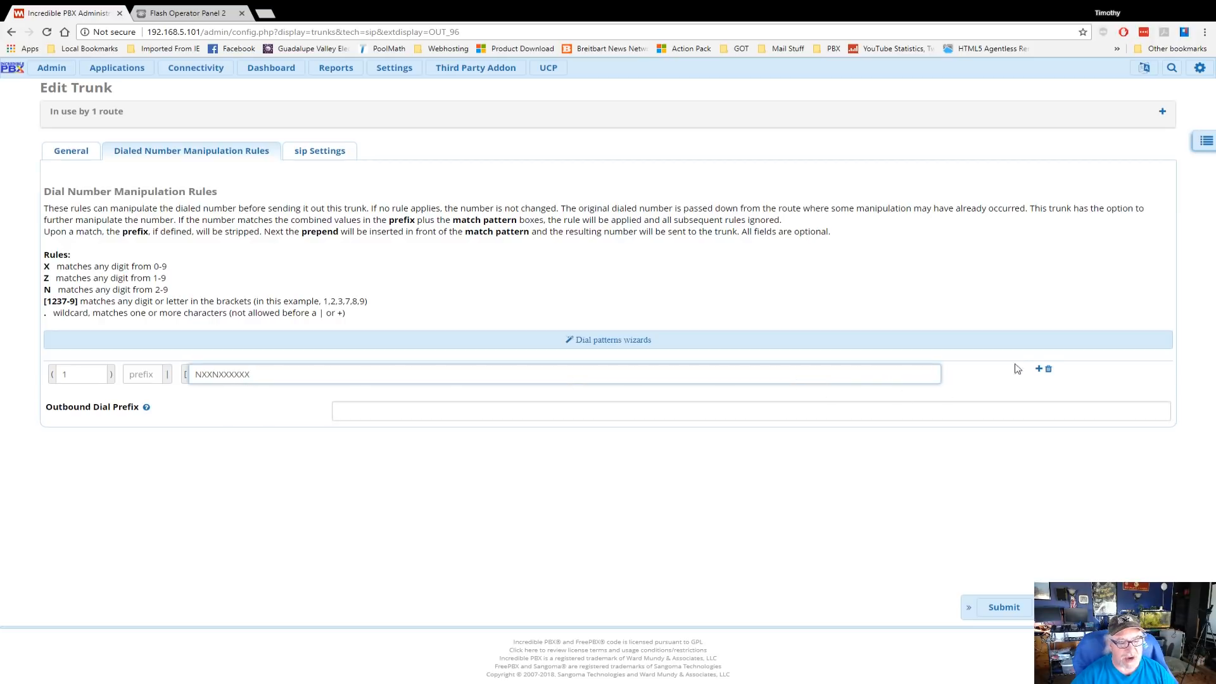
Add a second dialed number manipulation rule that prepends 1210 to the match pattern NXXXXXX.
{"action": "left_click", "coordinate": [1039, 368]}
{"action": "left_click", "coordinate": [202, 395]}
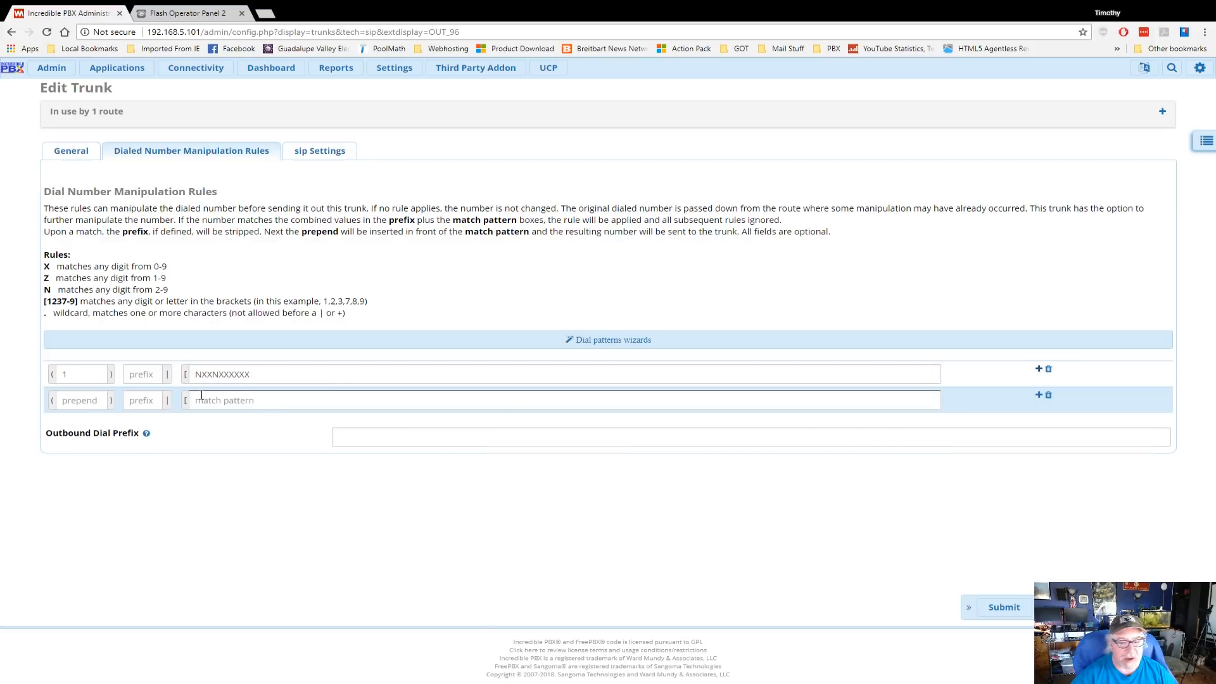
{"action": "left_click", "coordinate": [82, 400]}
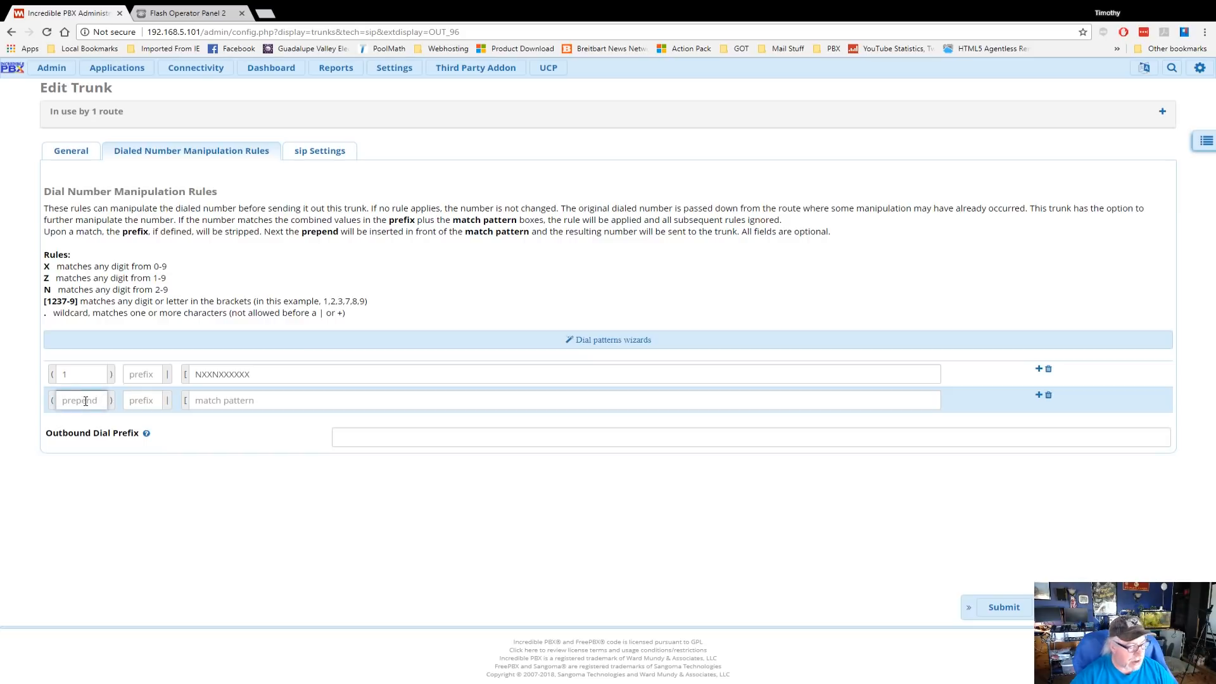
{"action": "type", "text": "1210"}
{"action": "left_click", "coordinate": [156, 403]}
{"action": "left_click", "coordinate": [223, 404]}
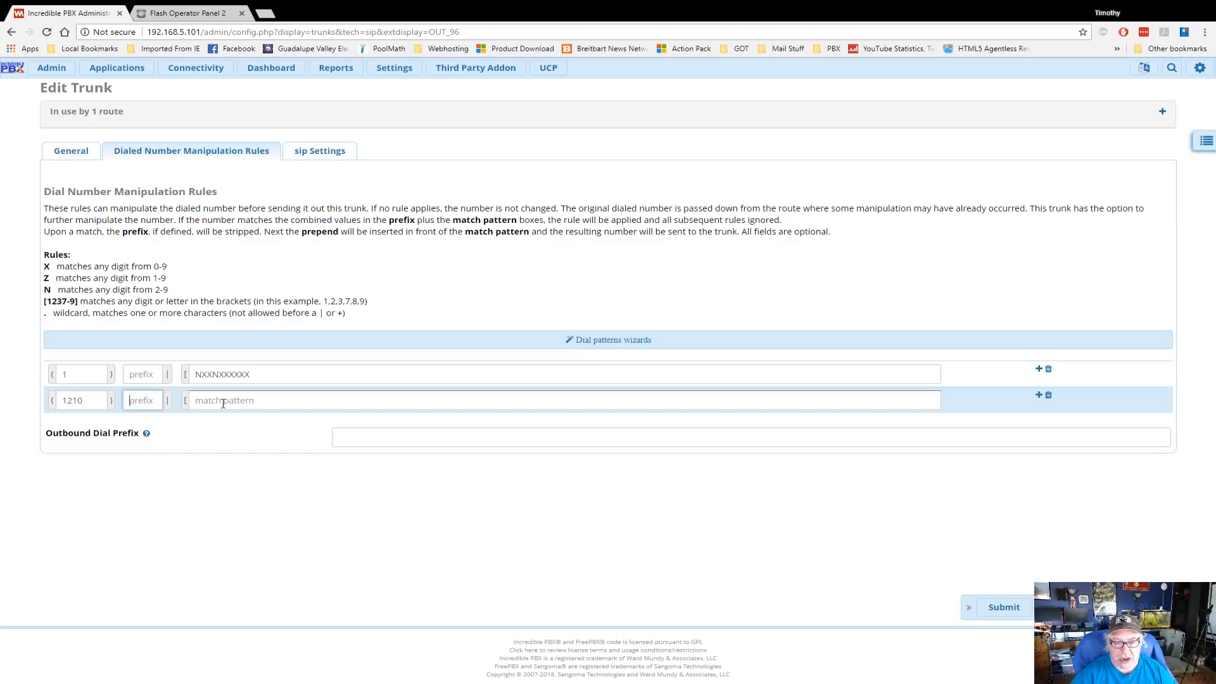
{"action": "left_click", "coordinate": [227, 401]}
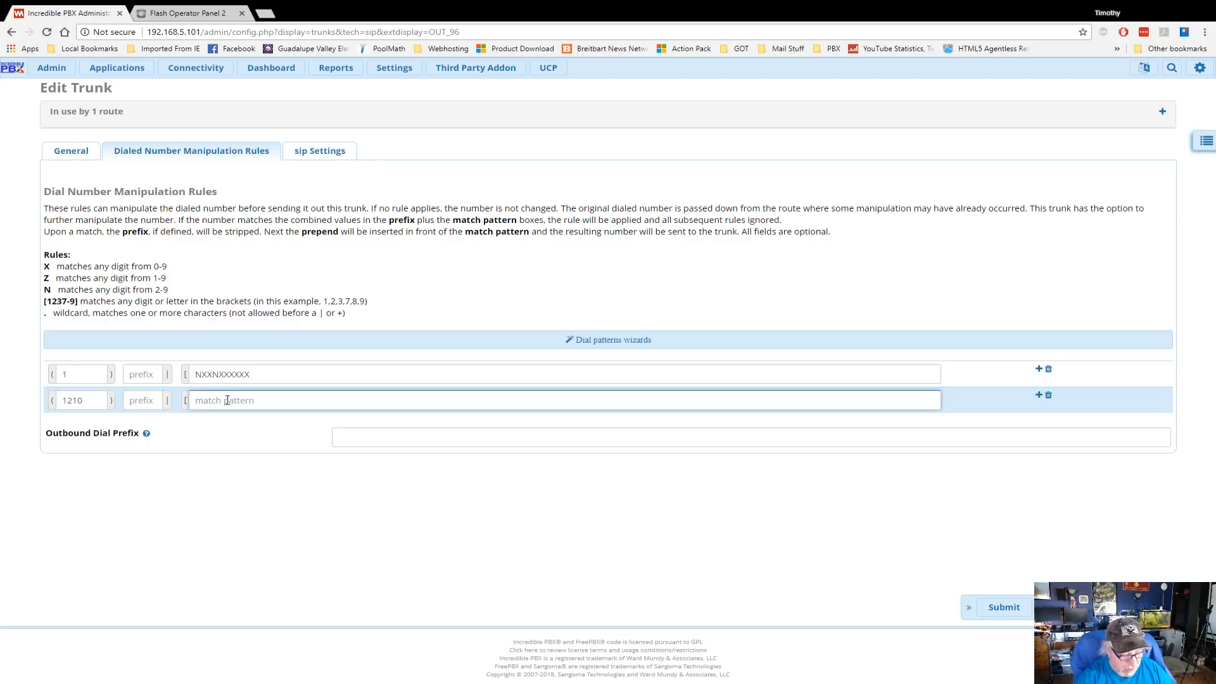
{"action": "type", "text": "NXXXXXX"}
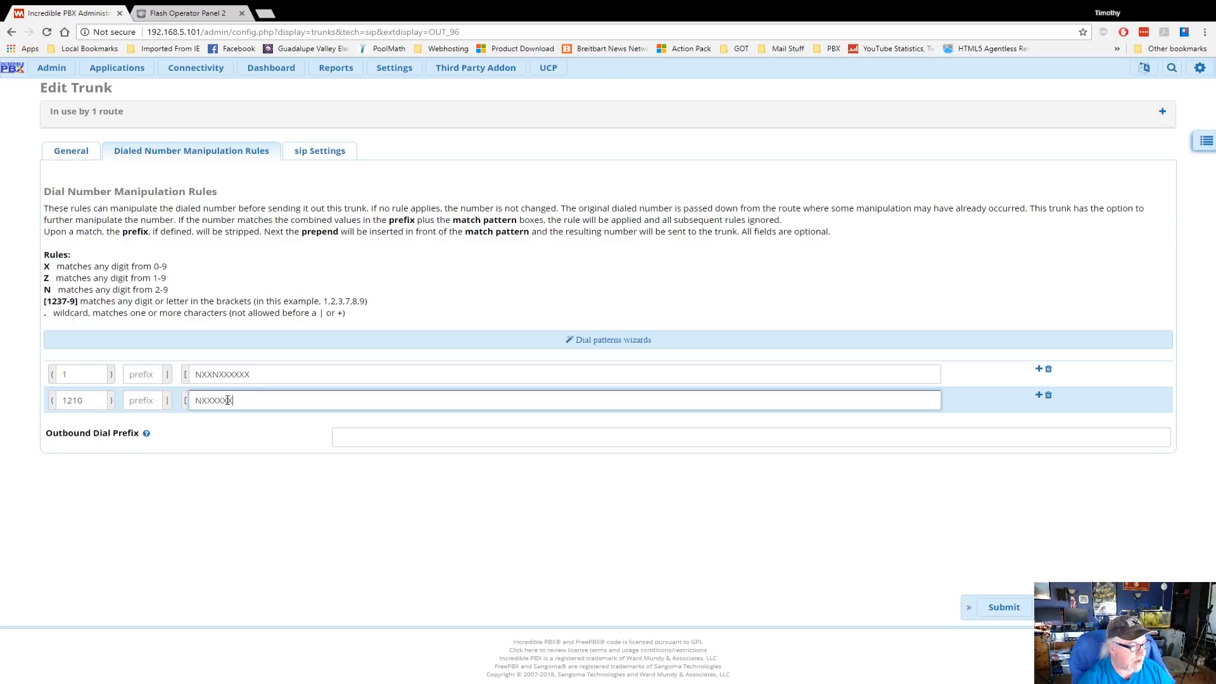
Submit the VoIPms trunk with its number manipulation rules and apply the configuration.
{"action": "left_click", "coordinate": [301, 369]}
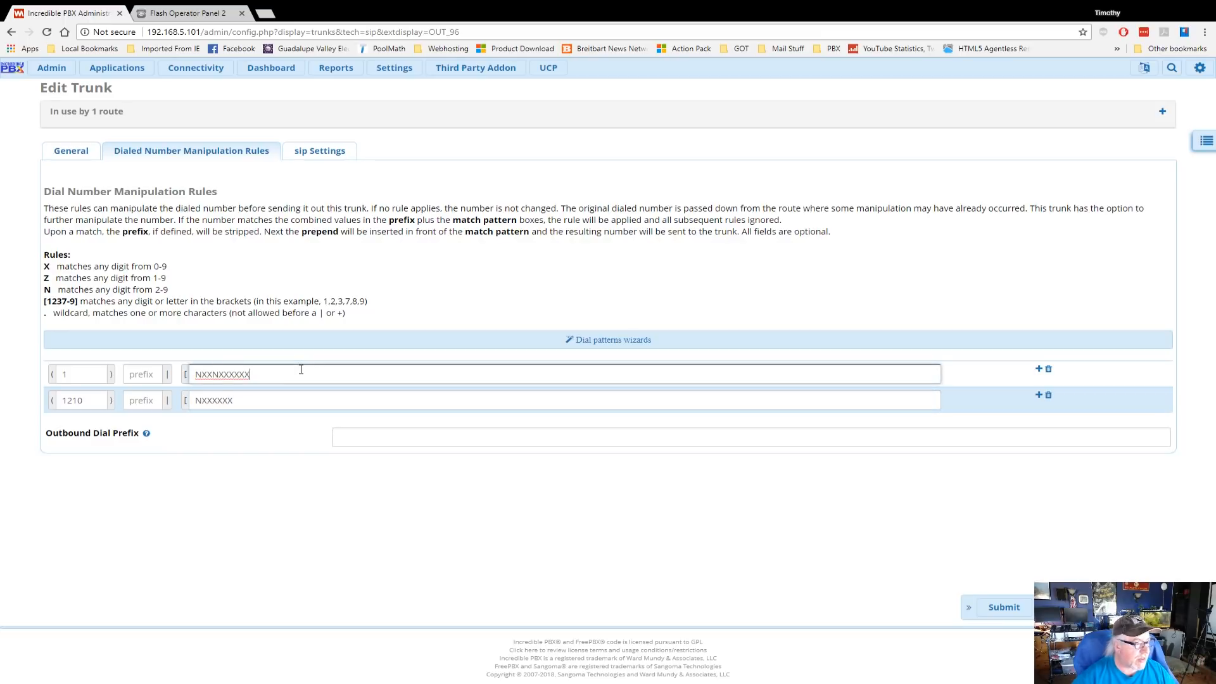
{"action": "left_click", "coordinate": [81, 377]}
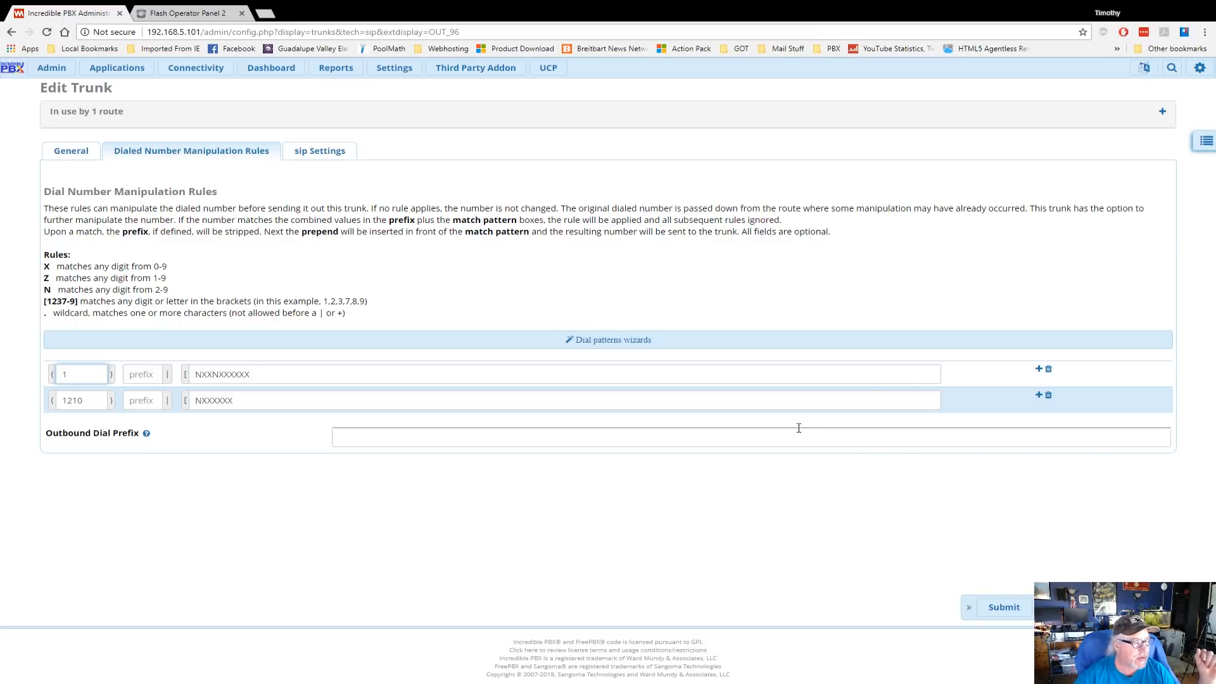
{"action": "left_click", "coordinate": [1005, 608]}
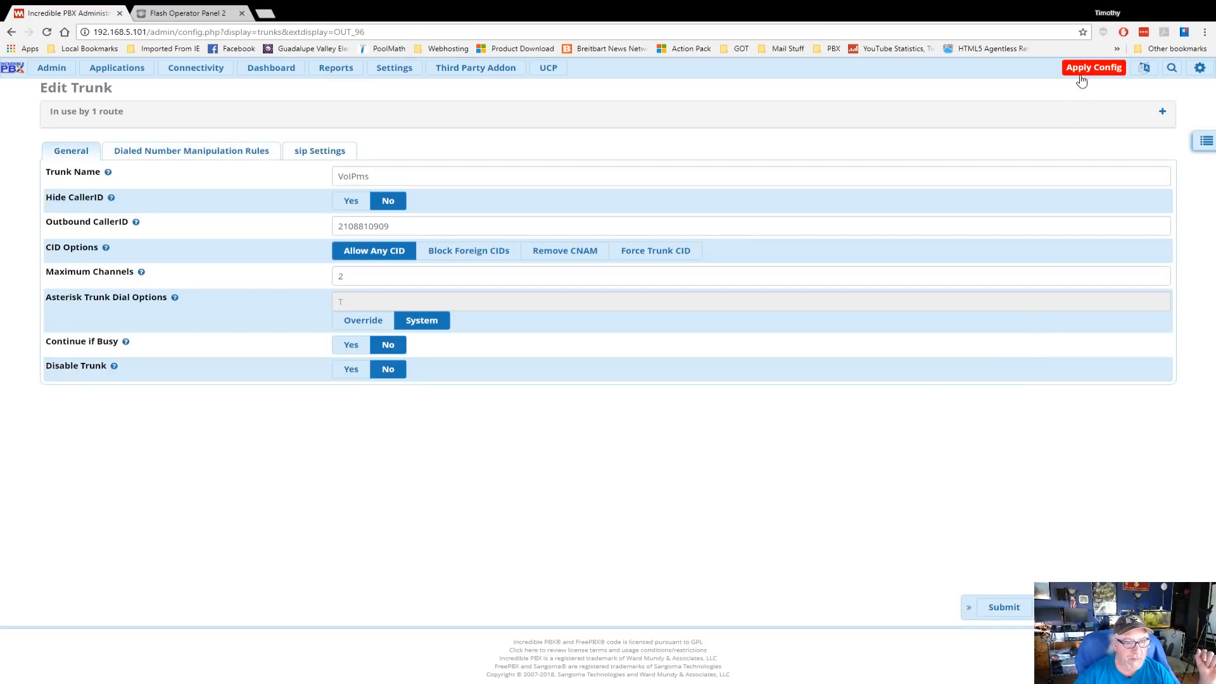
{"action": "left_click", "coordinate": [1080, 74]}
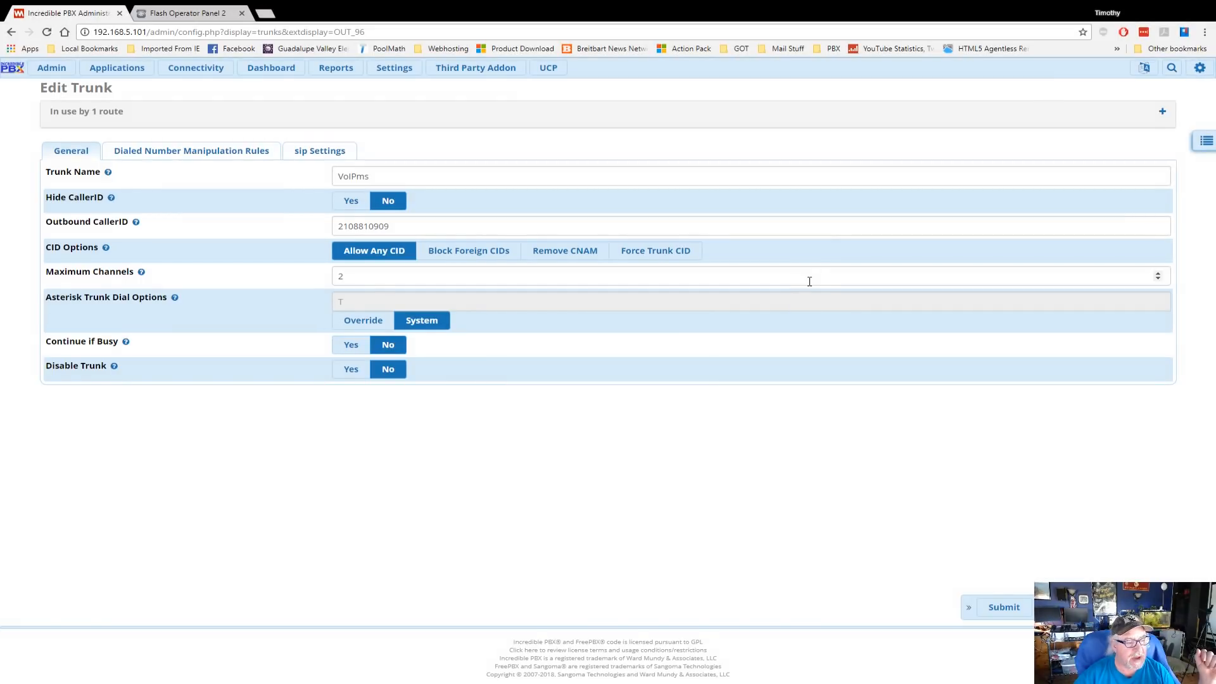
Look at the extensions and trunks in Flash Operator Panel 2, and return to Incredible PBX to review the VoIPms trunk's manipulation rules.
{"action": "left_click", "coordinate": [193, 14]}
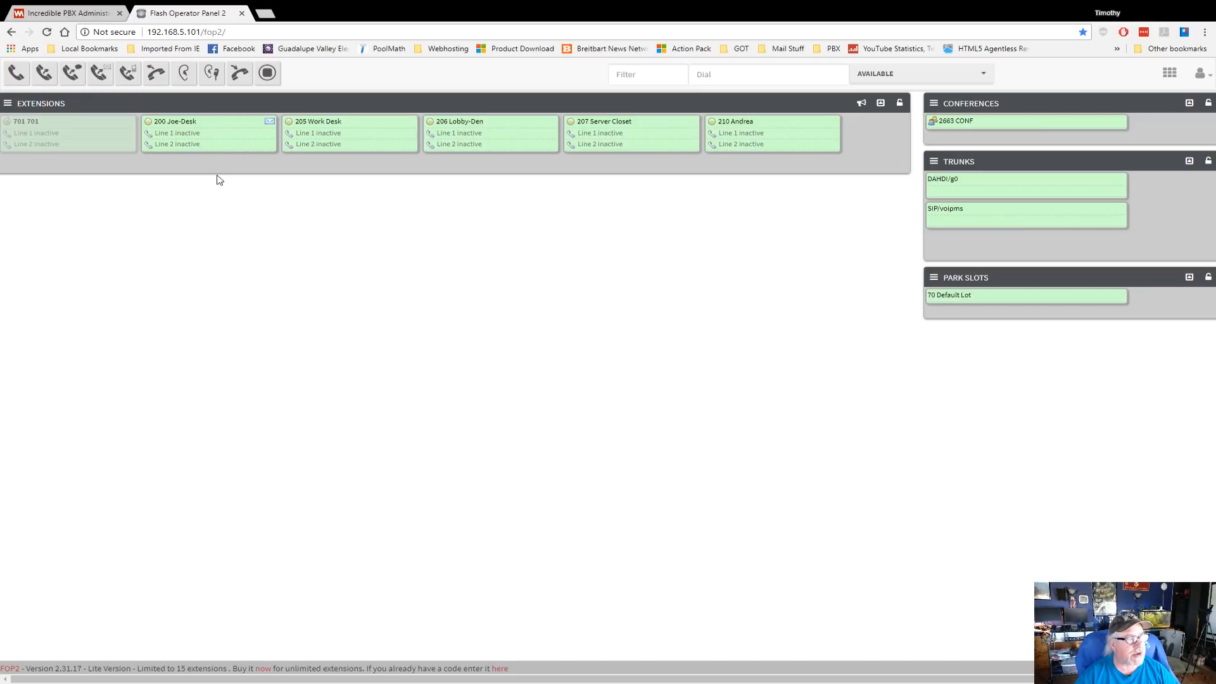
{"action": "left_click", "coordinate": [107, 15]}
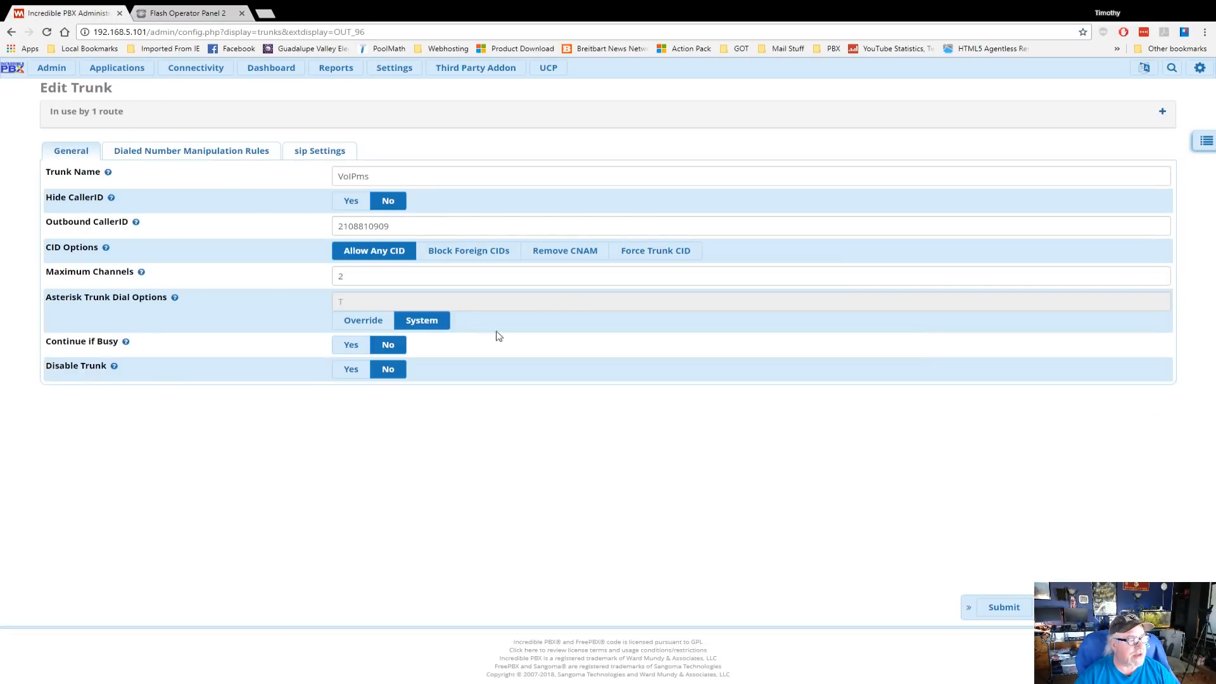
{"action": "left_click", "coordinate": [252, 152]}
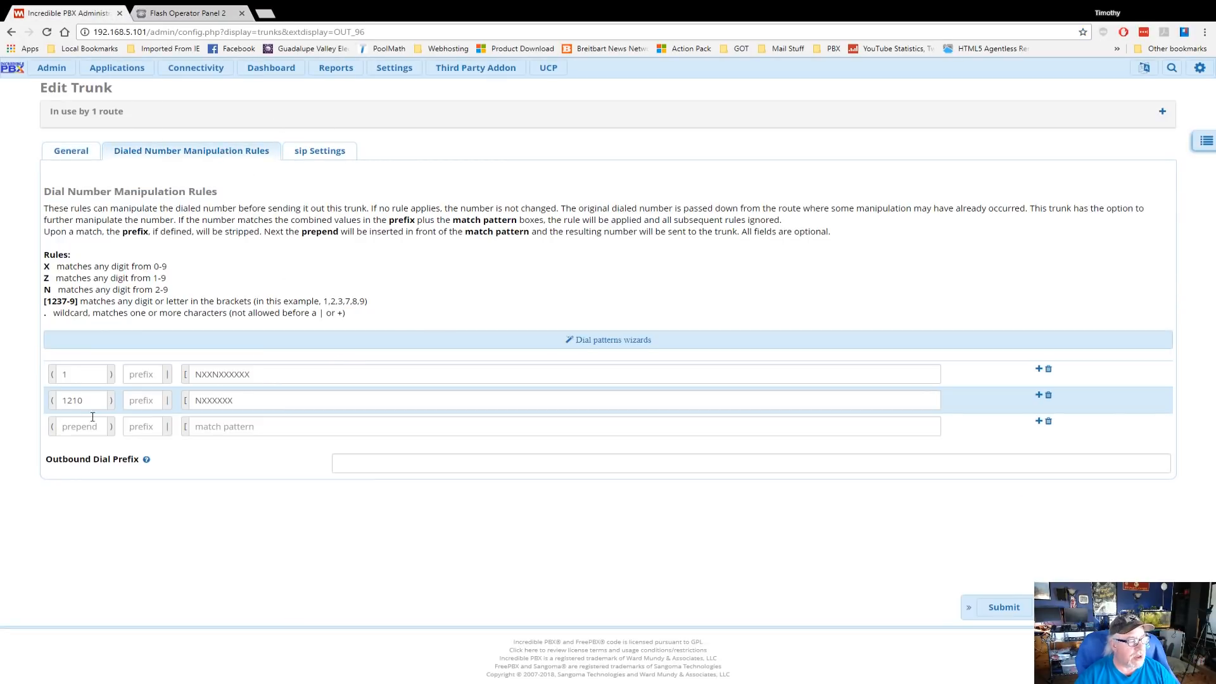